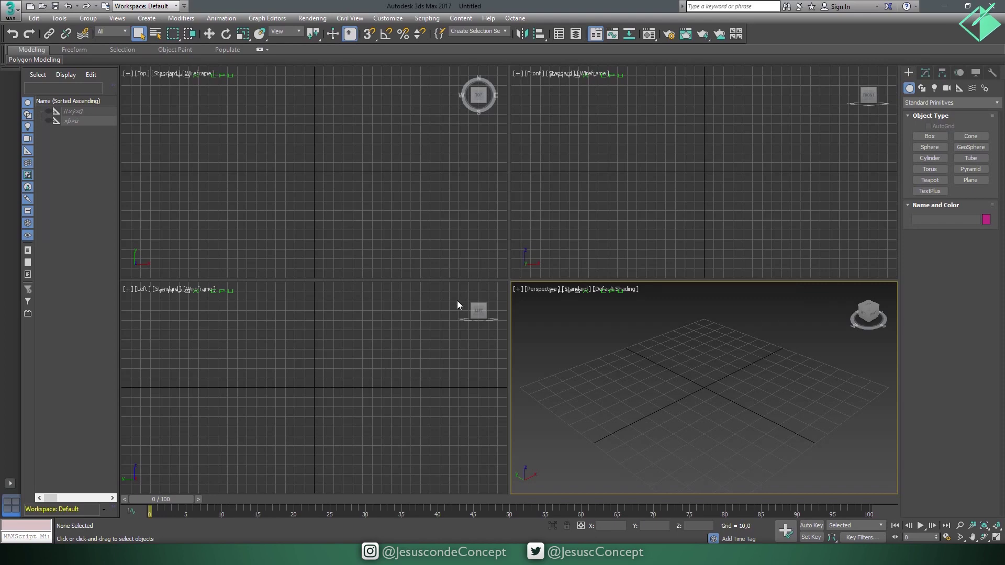
- Cycle the active viewport through the Top, Front, Left and Perspective views
click(423, 234)
click(564, 230)
click(385, 380)
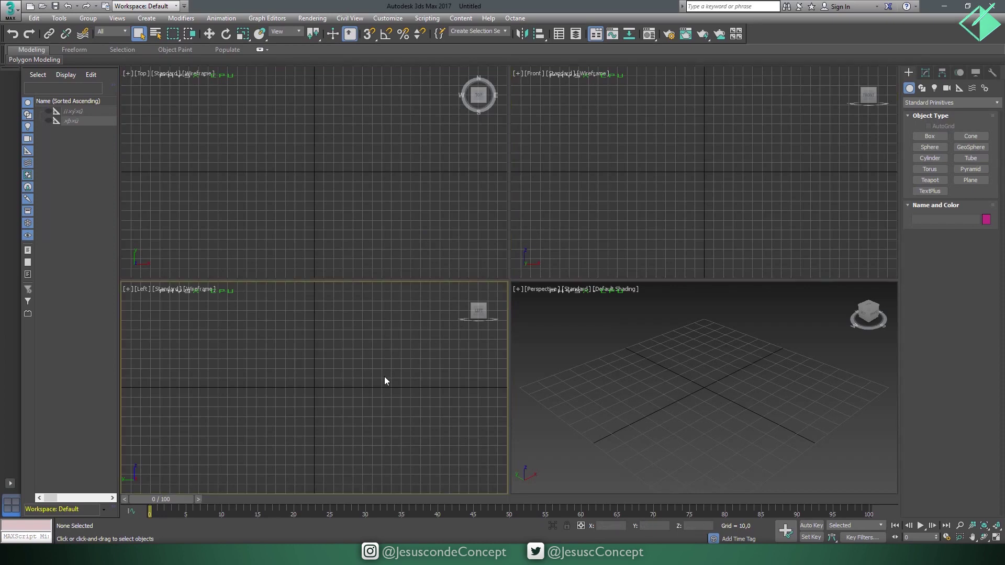
click(576, 337)
click(422, 227)
click(524, 251)
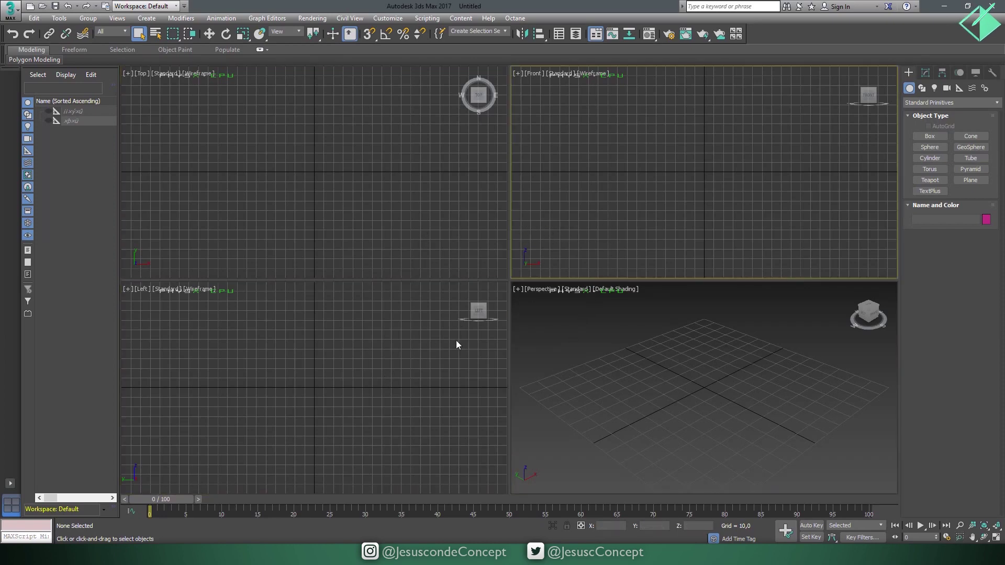
click(457, 340)
click(538, 376)
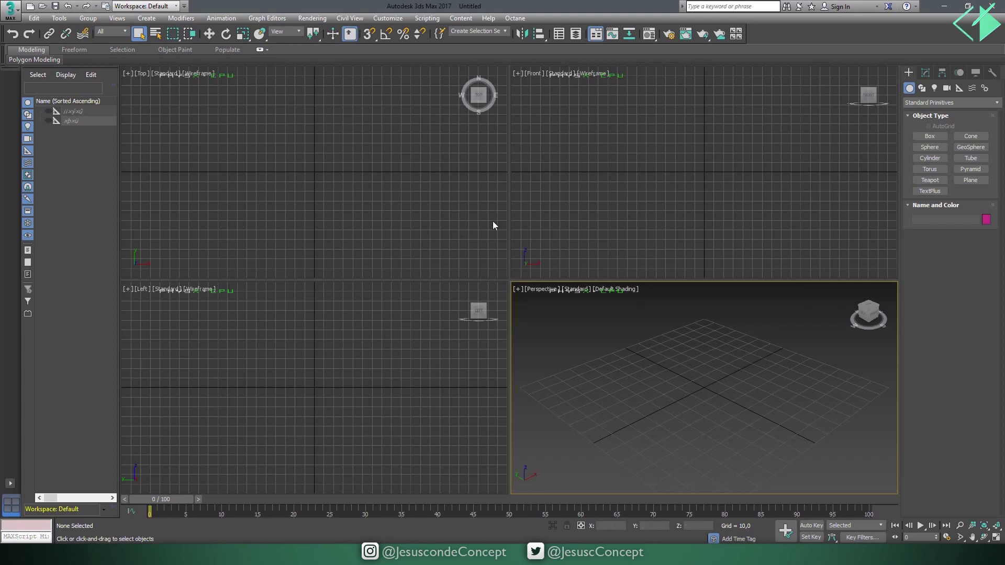
- Cycle through the views again, ending with Left as the active viewport
click(446, 231)
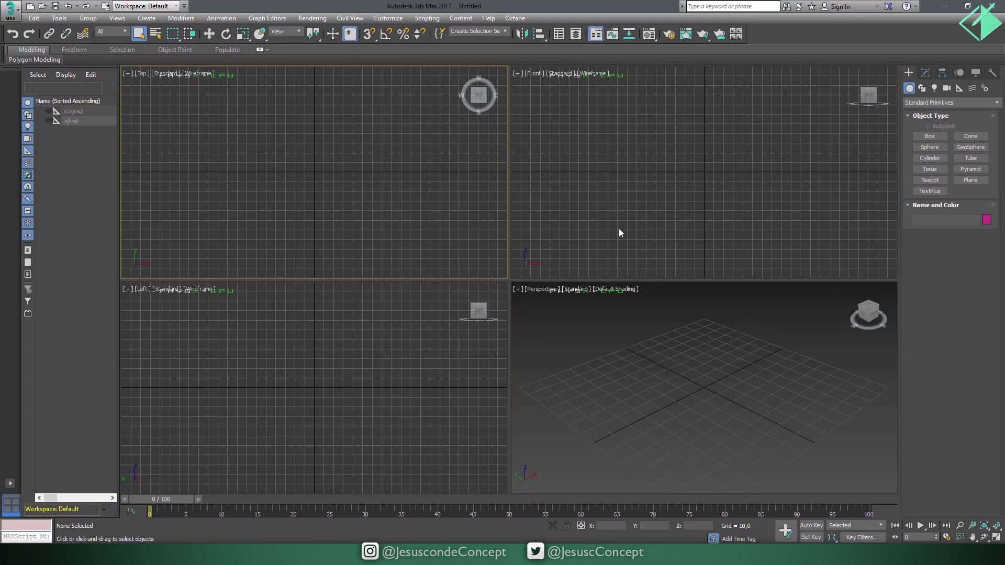
click(618, 228)
click(605, 346)
click(416, 303)
click(430, 236)
click(606, 244)
click(544, 309)
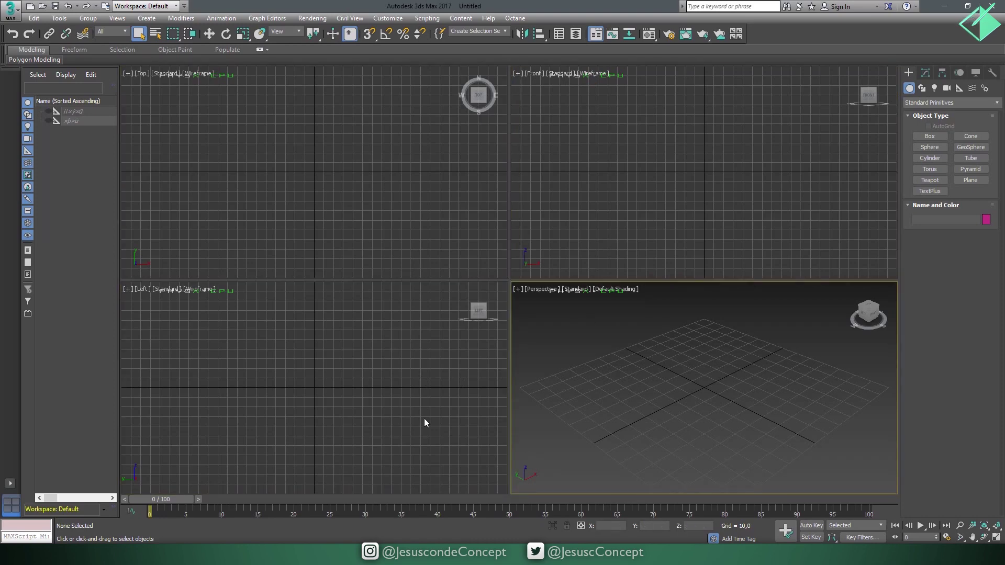
click(424, 419)
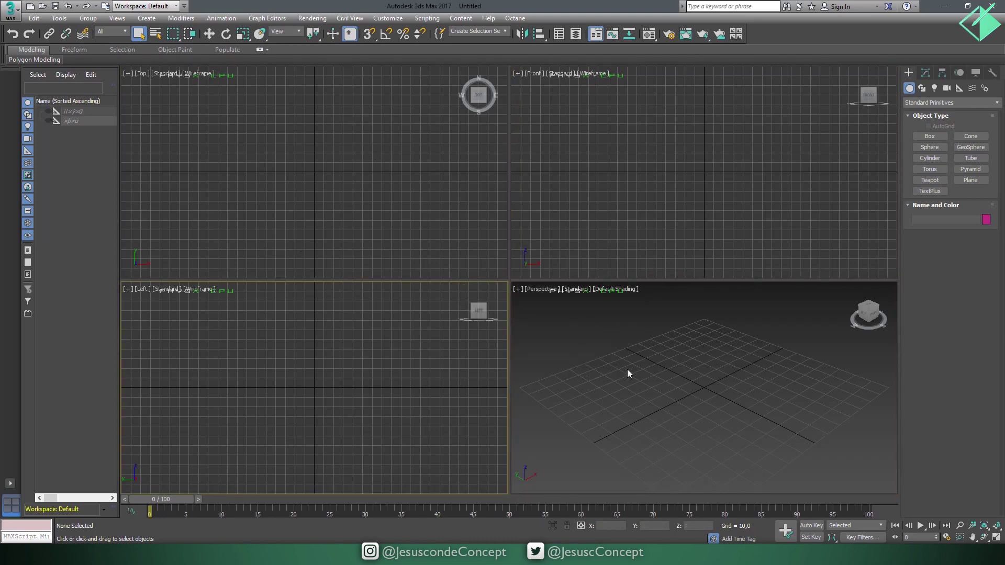
- Zoom the Perspective, Front, Top and Left views individually, then zoom all four together
click(961, 526)
drag(717, 396, 717, 383)
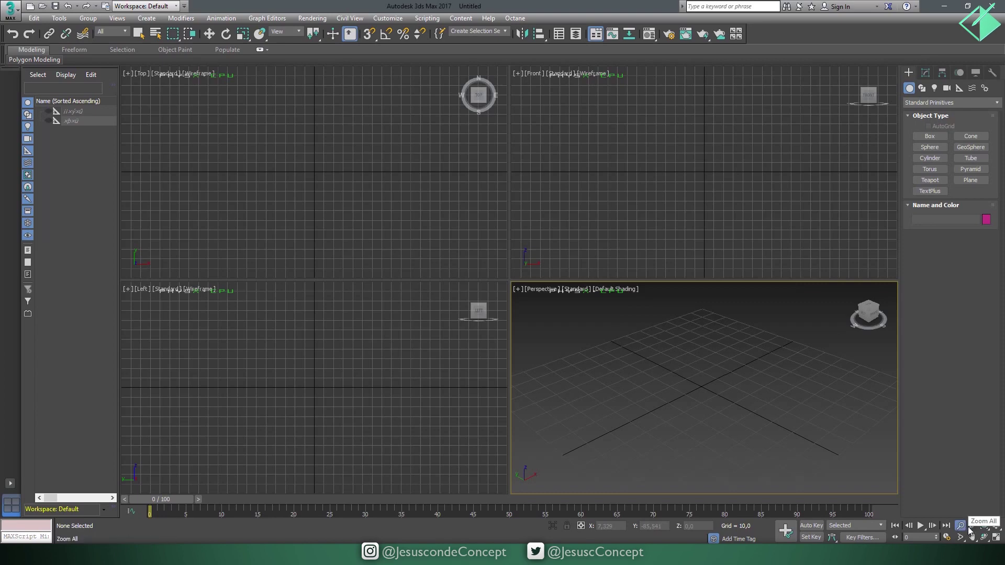
drag(718, 397, 713, 370)
drag(694, 156, 691, 180)
drag(354, 143, 341, 139)
drag(336, 361, 338, 362)
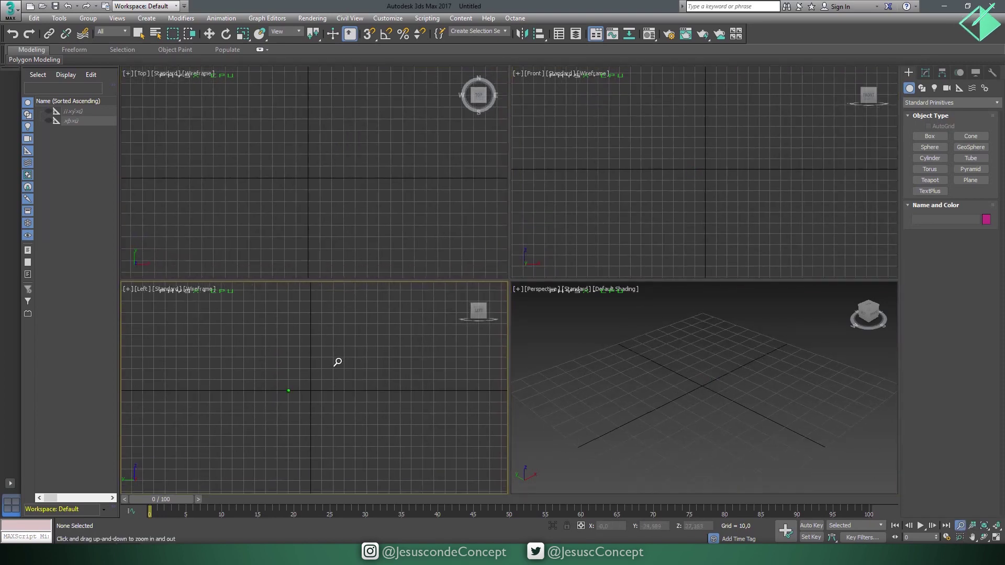
click(971, 525)
mouse_move(722, 388)
mouse_down()
mouse_move(713, 370)
mouse_move(722, 399)
mouse_move(707, 361)
mouse_move(742, 404)
mouse_up()
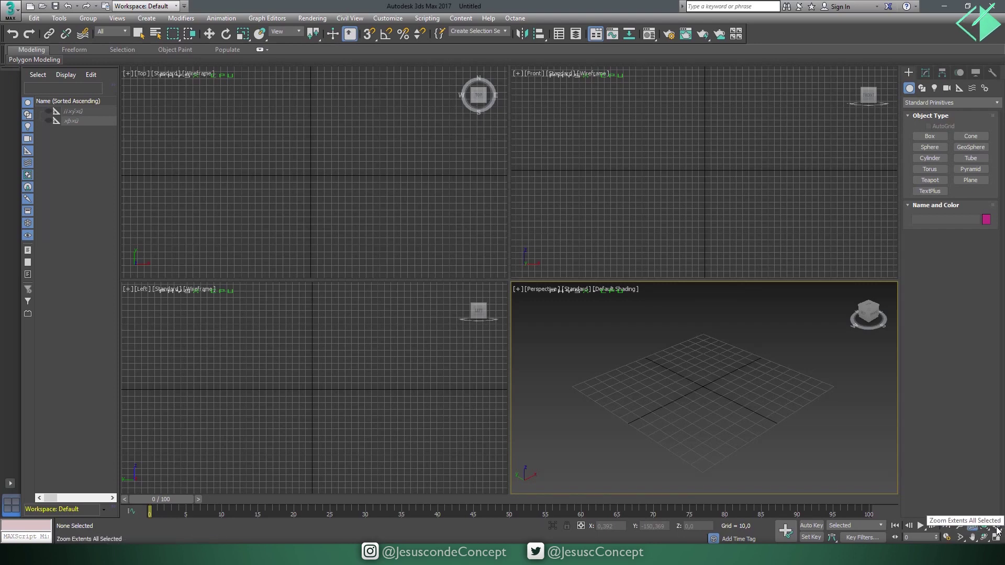
right_click(545, 397)
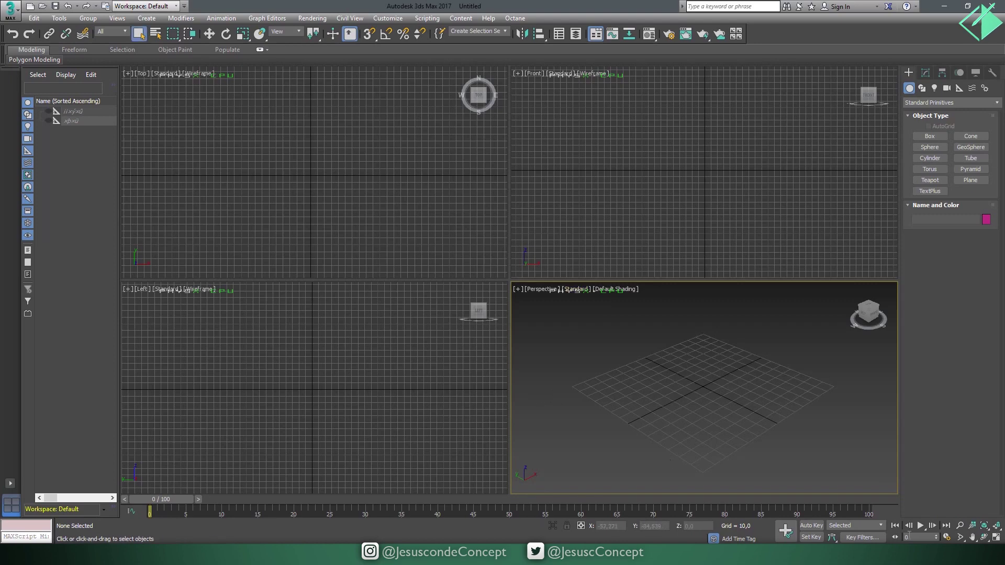
- Pan the grid in the Perspective, Front, Top and Left views
click(973, 539)
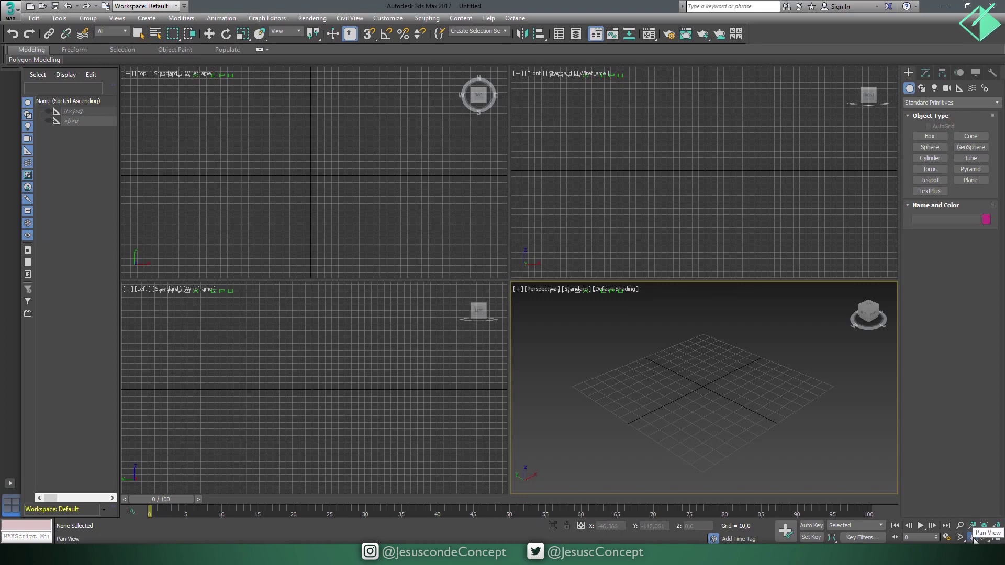
mouse_move(697, 366)
mouse_down()
mouse_move(684, 378)
mouse_move(691, 342)
mouse_up()
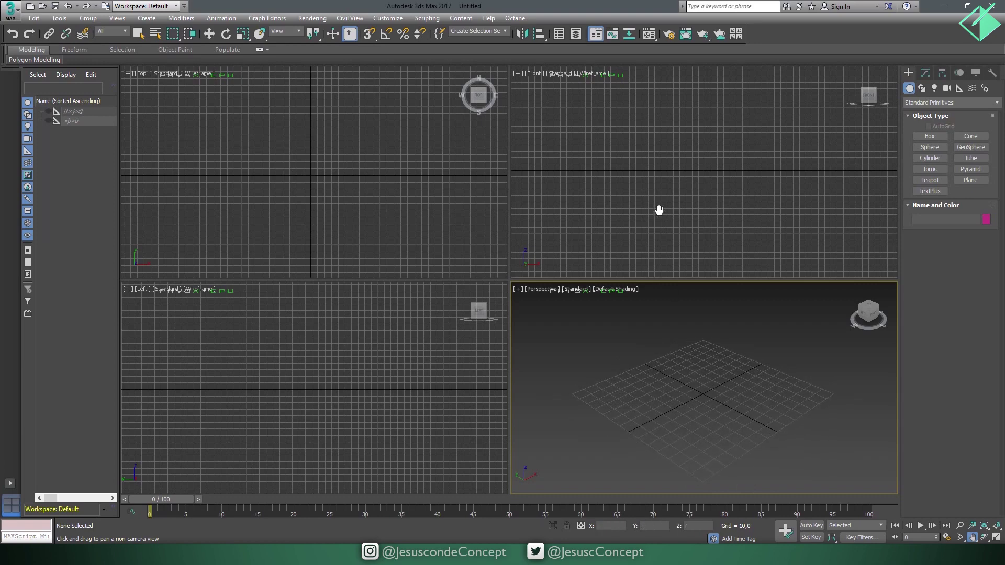
drag(659, 211, 670, 217)
drag(377, 175, 357, 177)
mouse_move(341, 417)
mouse_down()
mouse_move(349, 393)
mouse_move(322, 404)
mouse_up()
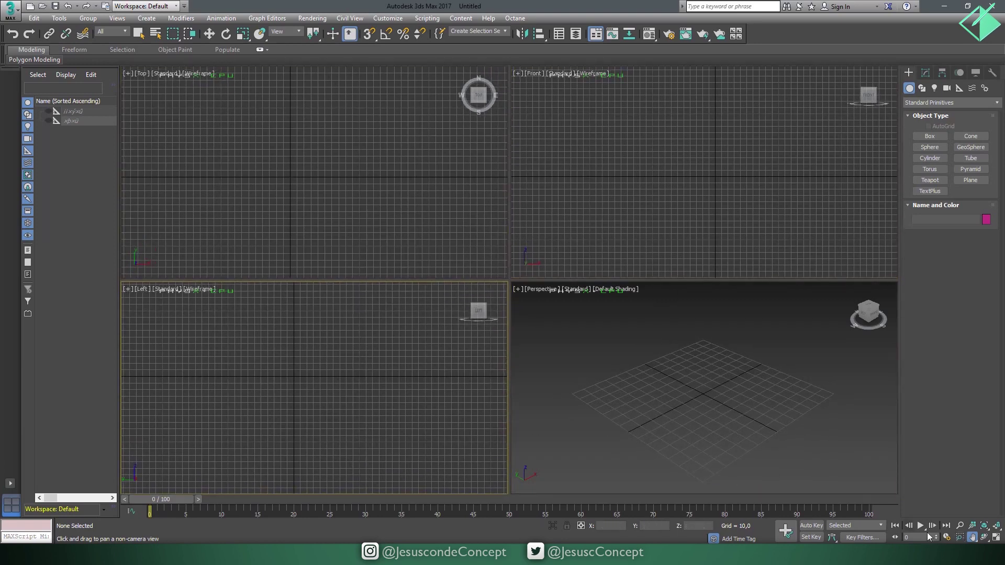
drag(666, 329, 672, 336)
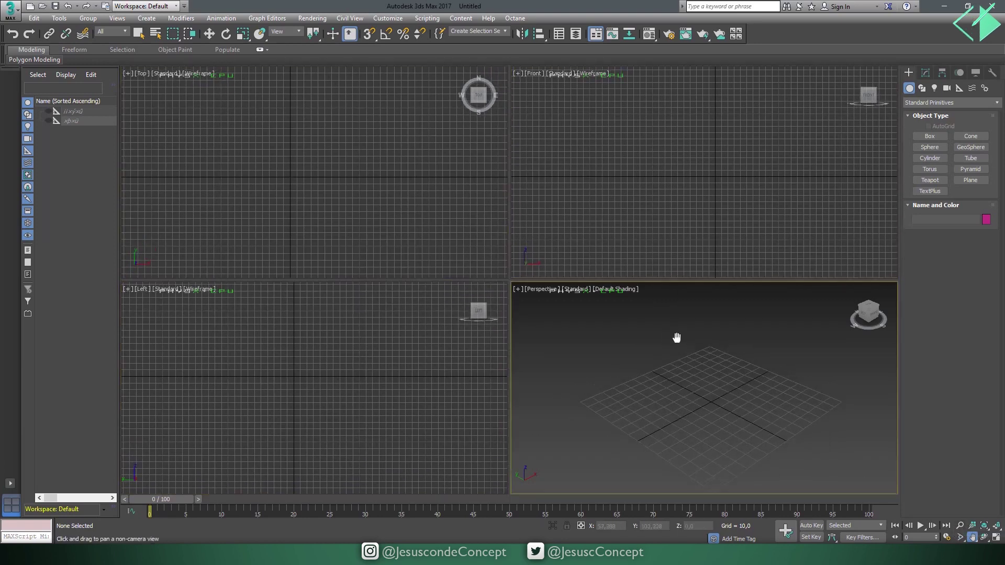
drag(654, 210, 658, 209)
drag(325, 201, 317, 203)
drag(305, 366, 322, 360)
drag(602, 397, 627, 408)
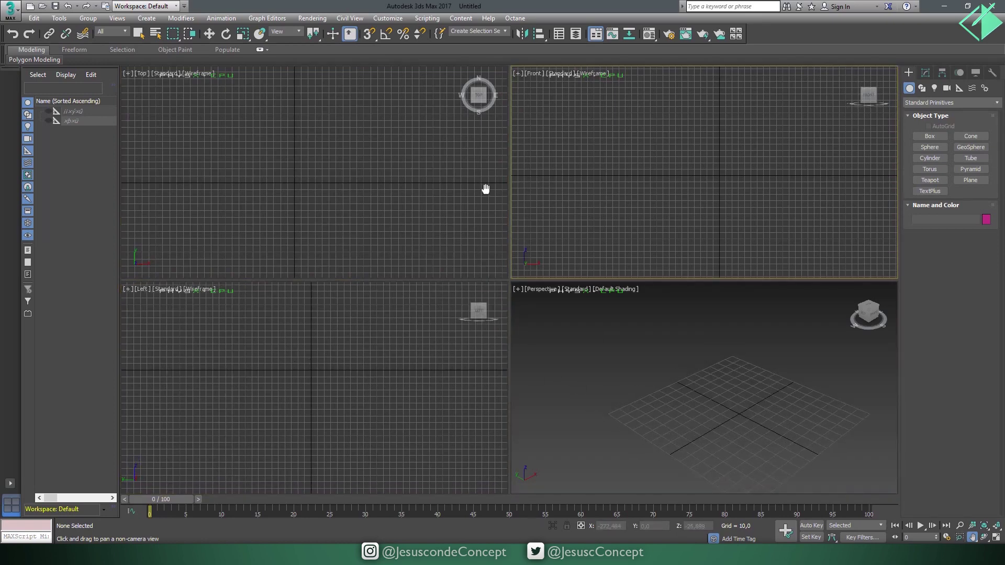
drag(484, 189, 473, 189)
drag(376, 309, 376, 310)
mouse_move(682, 422)
mouse_down()
mouse_move(658, 396)
mouse_move(692, 414)
mouse_up()
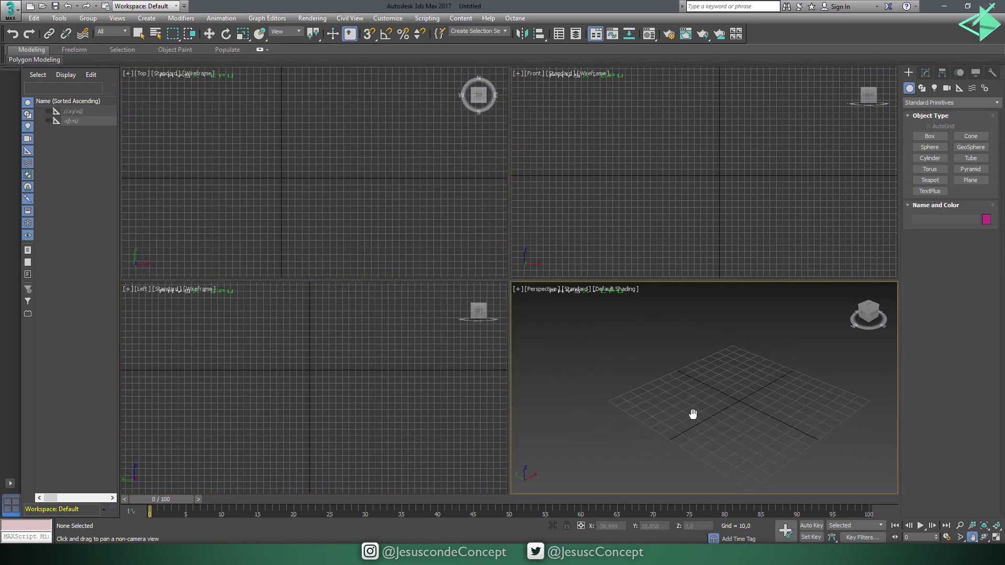
- Orbit the Perspective view to a new angle, tilt the Front view, then restore it
click(986, 538)
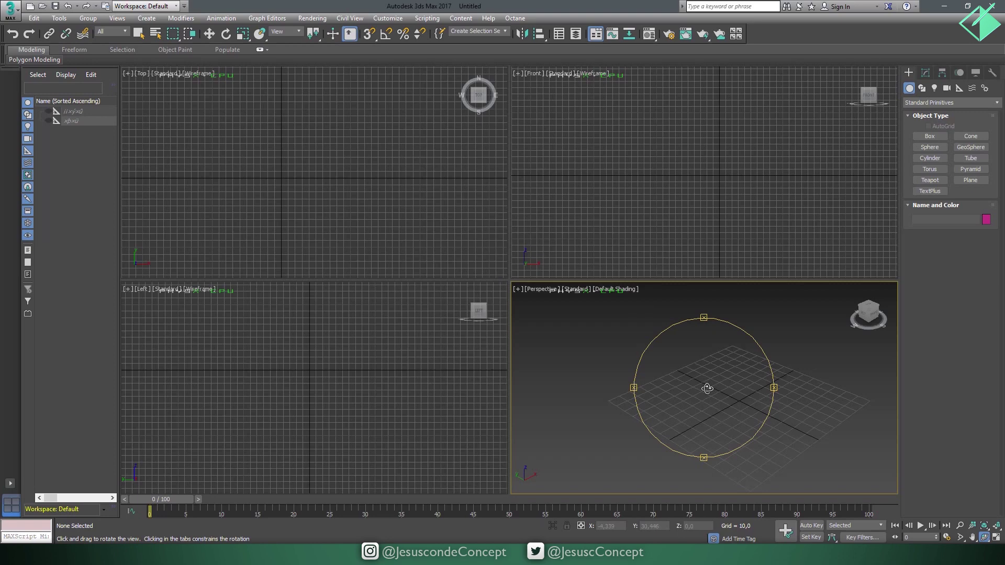
mouse_move(707, 387)
mouse_down()
mouse_move(697, 386)
mouse_move(700, 359)
mouse_move(708, 369)
mouse_move(689, 390)
mouse_move(701, 399)
mouse_move(684, 399)
mouse_move(723, 387)
mouse_move(673, 367)
mouse_move(696, 375)
mouse_up()
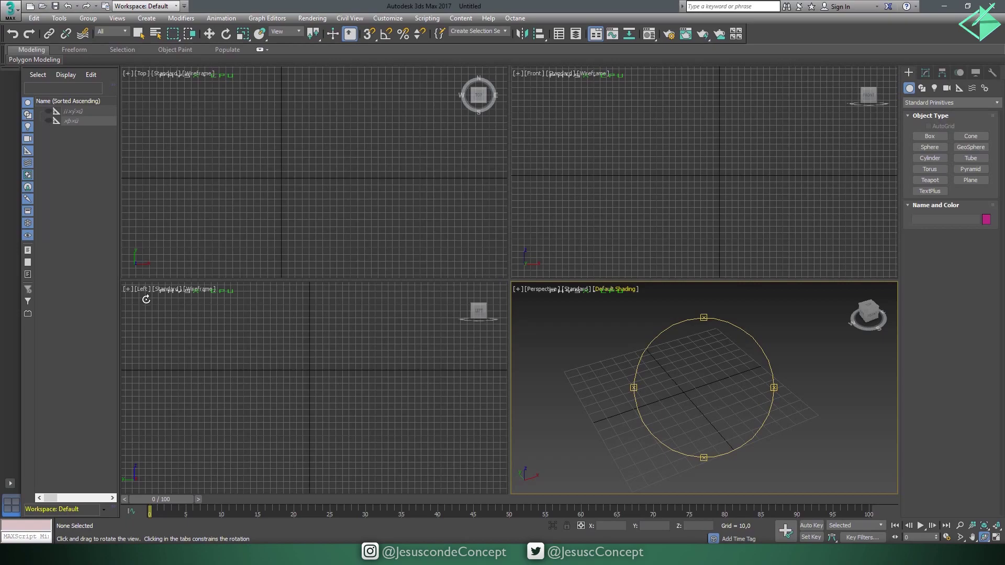
mouse_move(685, 180)
mouse_down()
mouse_move(710, 195)
mouse_move(678, 186)
mouse_move(699, 199)
mouse_up()
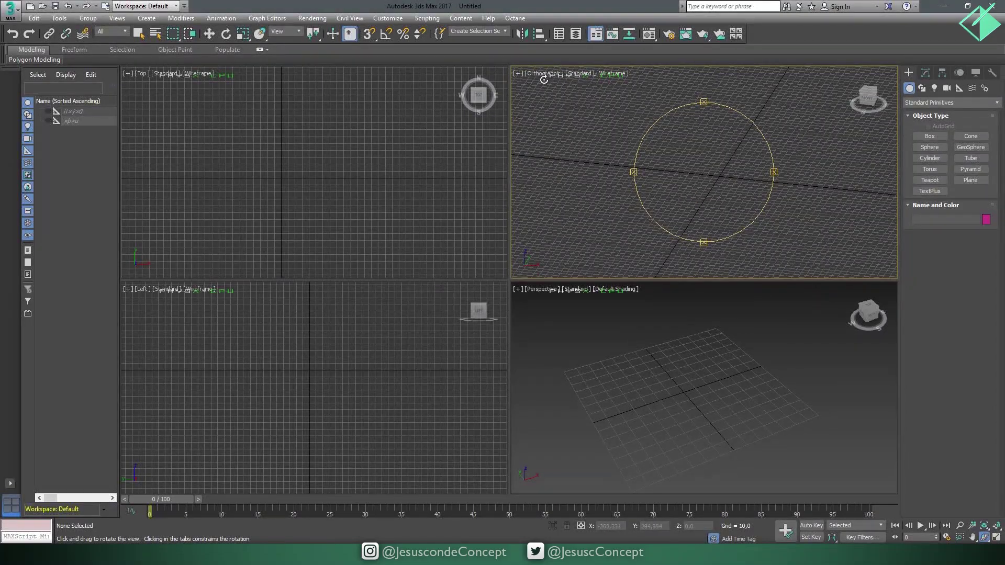
key(f)
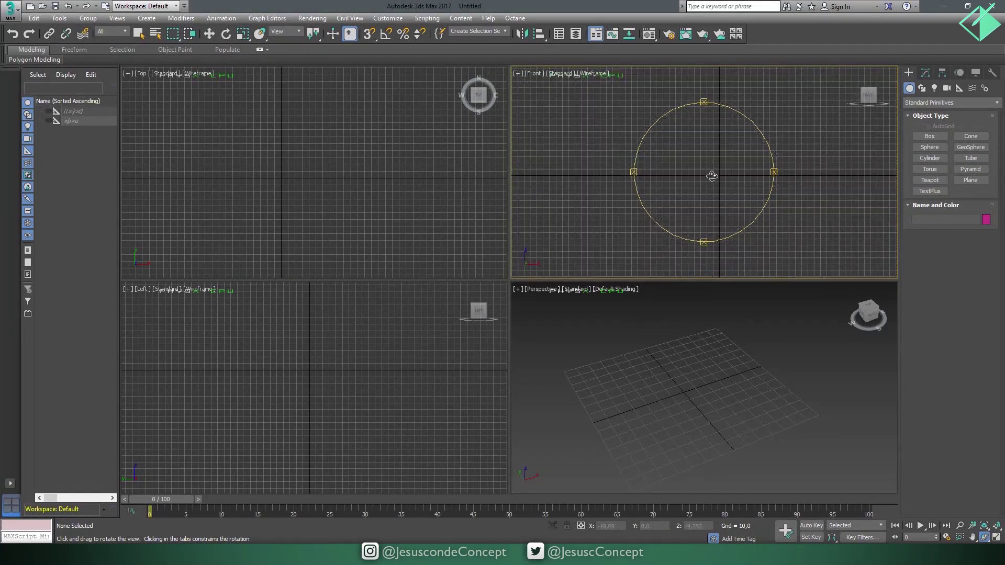
- Tilt the Top view, restore it flat, and nudge its grid back to centre
mouse_move(226, 128)
mouse_down()
mouse_move(274, 102)
mouse_move(321, 155)
mouse_move(316, 171)
mouse_move(328, 180)
mouse_move(303, 160)
mouse_up()
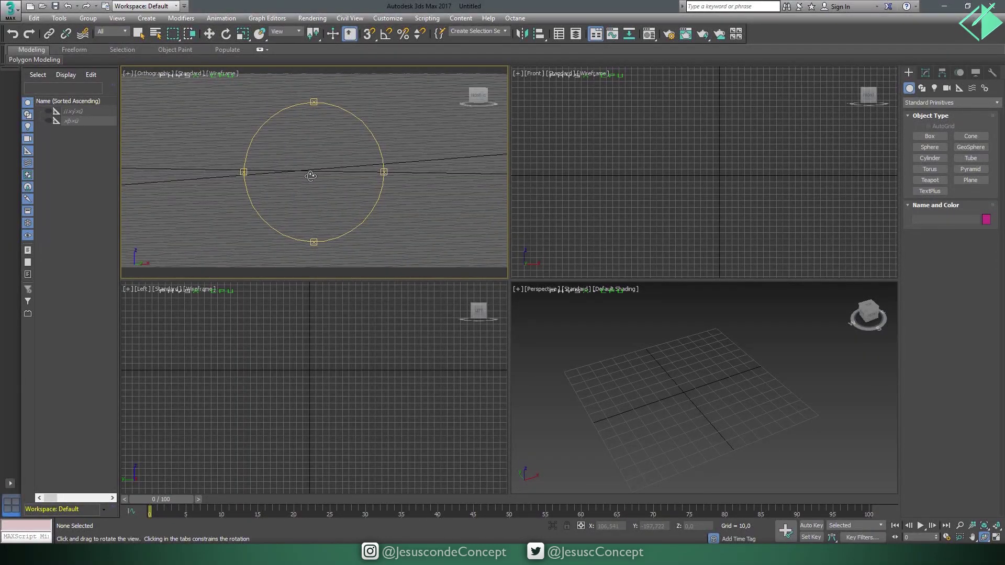
key(t)
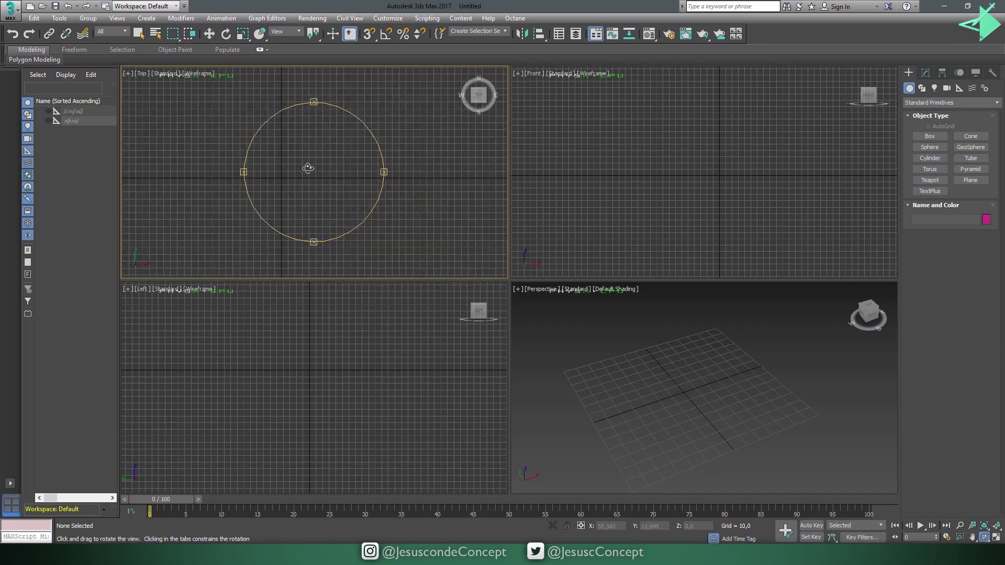
middle_drag(317, 169, 319, 169)
right_click(392, 402)
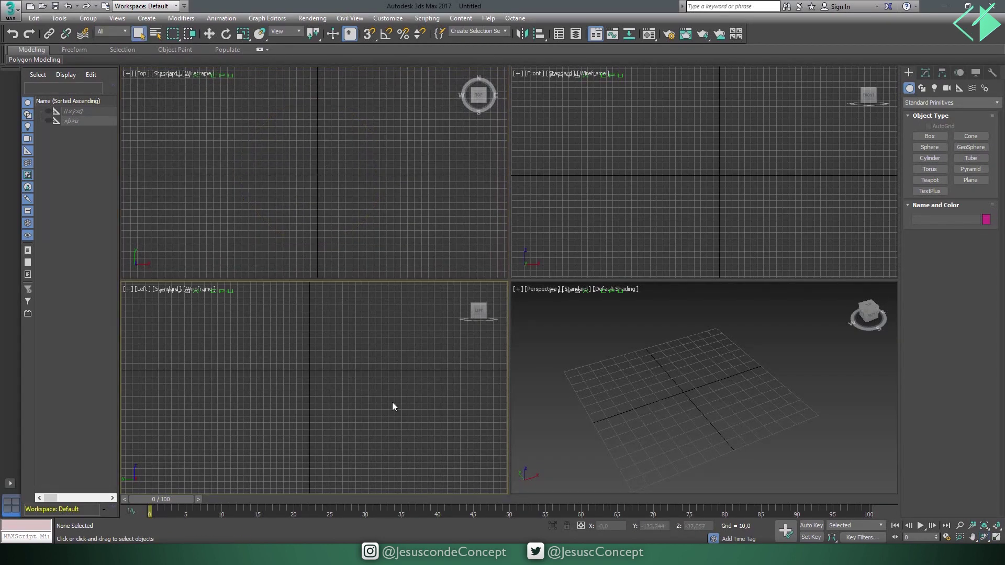
mouse_move(314, 169)
middle_down()
mouse_move(321, 193)
mouse_move(328, 175)
mouse_move(316, 167)
middle_up()
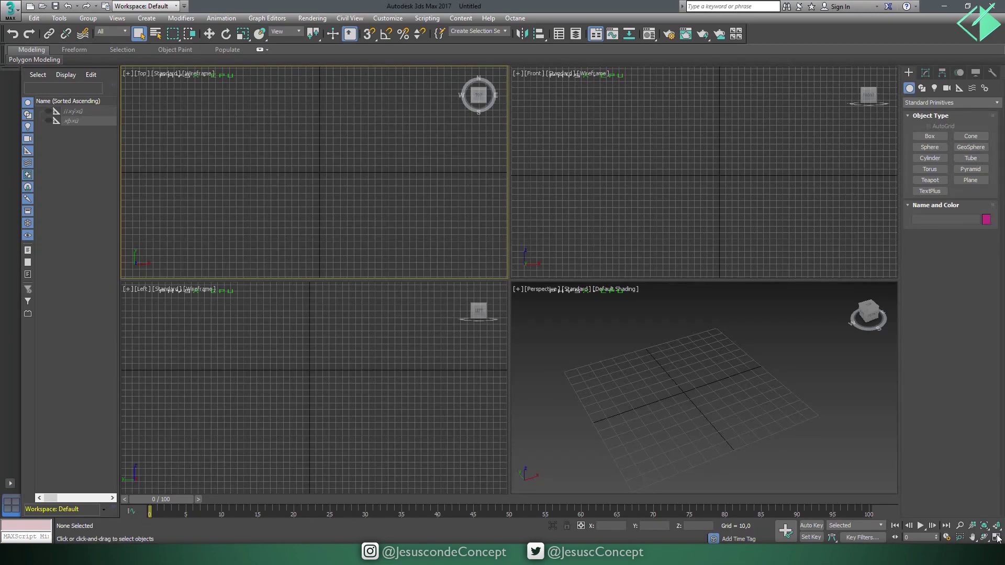
- Maximize the Perspective view to fill the workspace and adjust the command panel width
click(997, 539)
click(997, 539)
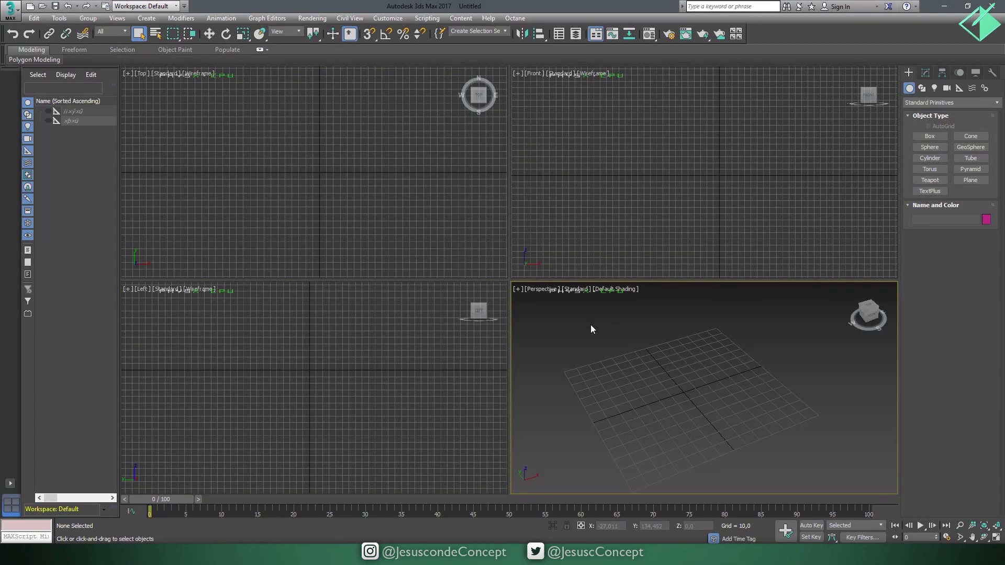
click(997, 539)
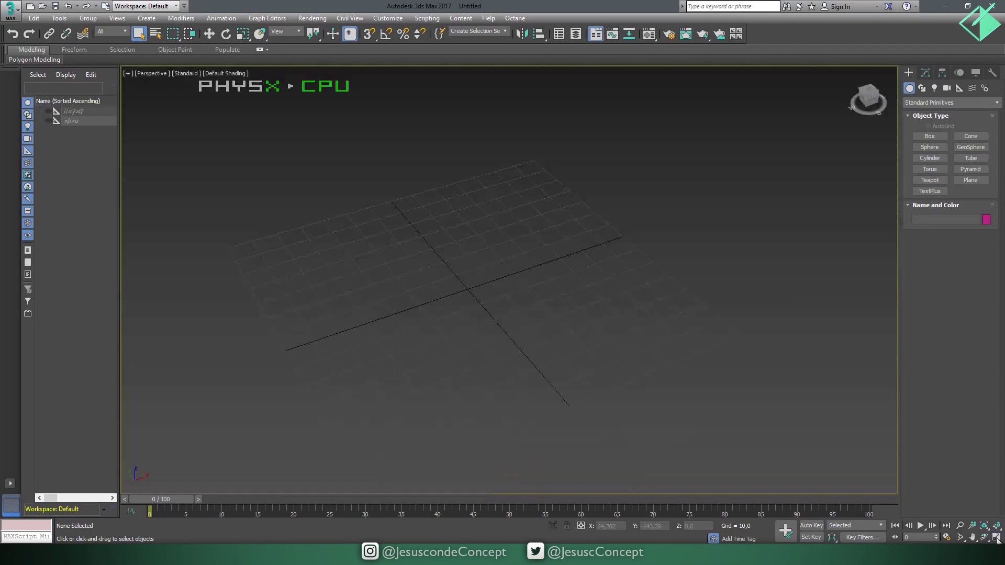
alt+middle_drag(657, 351, 628, 308)
drag(899, 259, 857, 257)
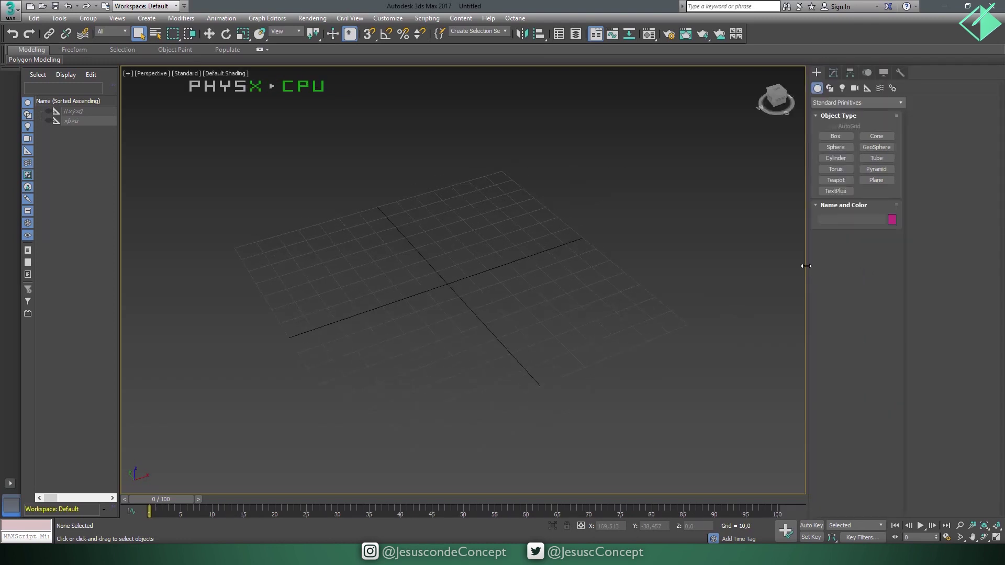
drag(908, 281, 924, 281)
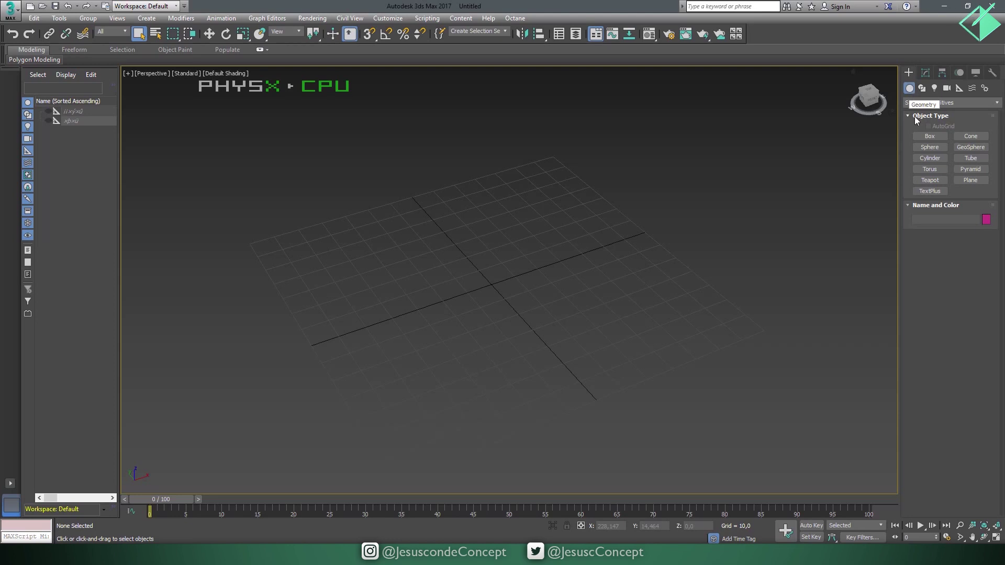
- Keep Standard Primitives as the category and arm the Box tool
click(923, 103)
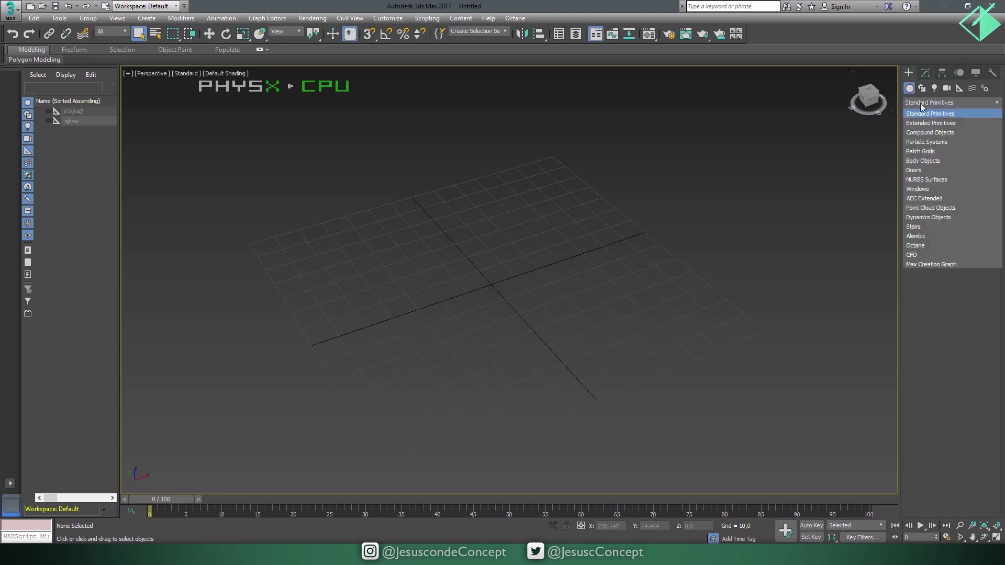
click(913, 102)
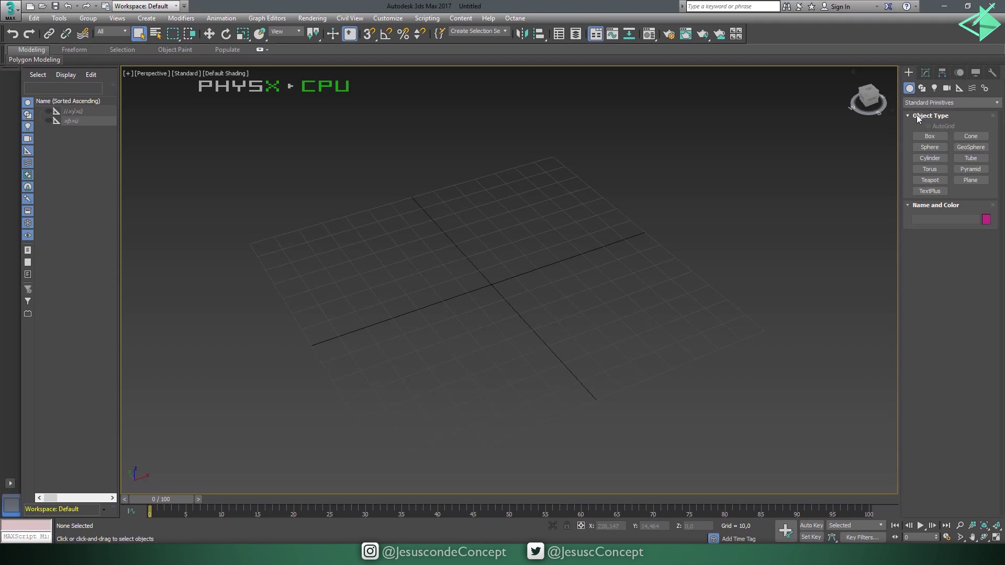
click(910, 115)
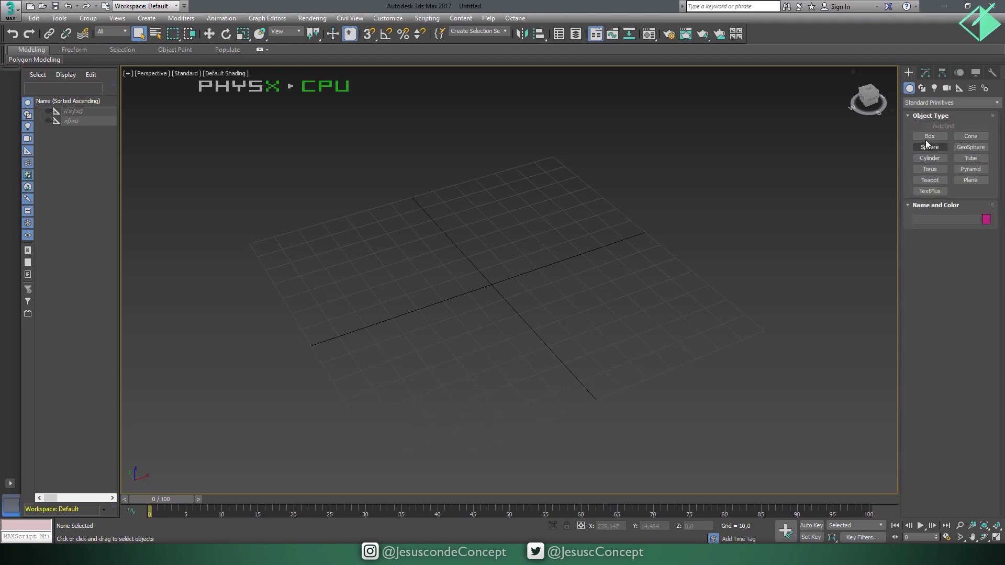
click(932, 137)
click(933, 138)
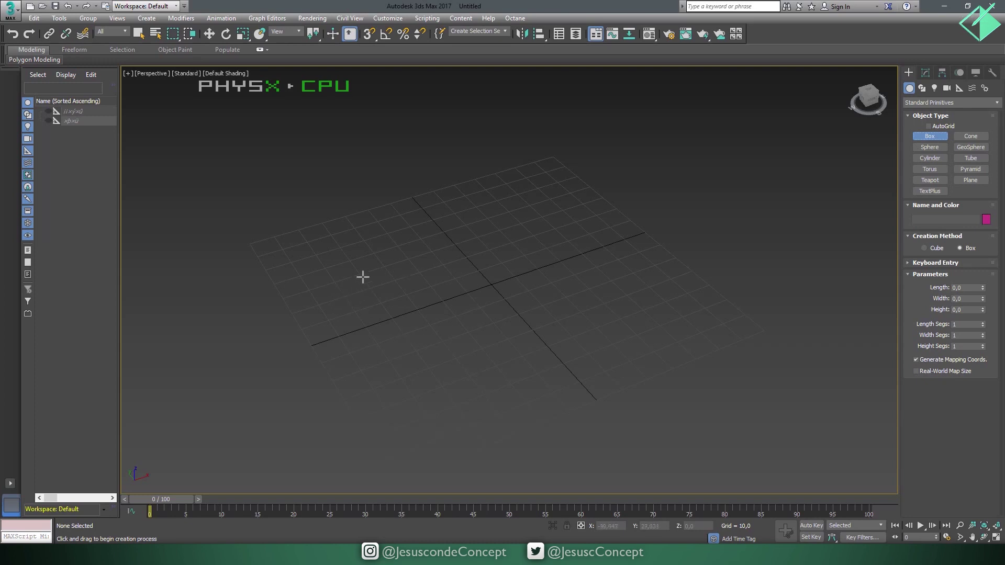
- Draw Box001 with a 48.141 × 39.69 base and 36.669 height on the grid
mouse_move(363, 277)
mouse_down()
mouse_move(545, 314)
mouse_move(478, 288)
mouse_move(531, 340)
mouse_move(565, 308)
mouse_move(539, 270)
mouse_move(554, 253)
mouse_move(588, 341)
mouse_move(608, 276)
mouse_move(593, 238)
mouse_move(562, 288)
mouse_move(573, 306)
mouse_move(552, 316)
mouse_move(525, 296)
mouse_move(519, 314)
mouse_up()
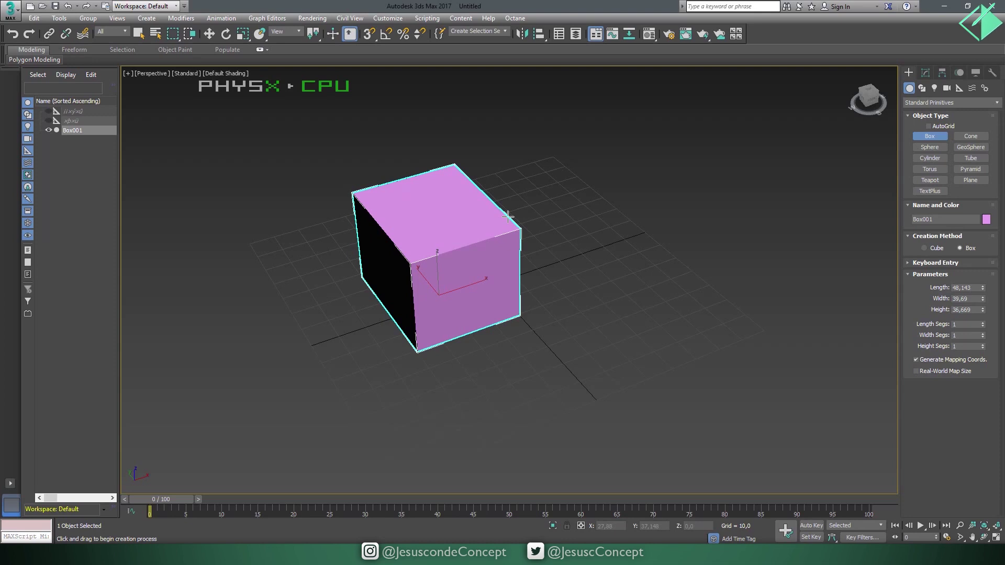
- End box creation, switch to the Move tool, and select the pink box
right_click(462, 230)
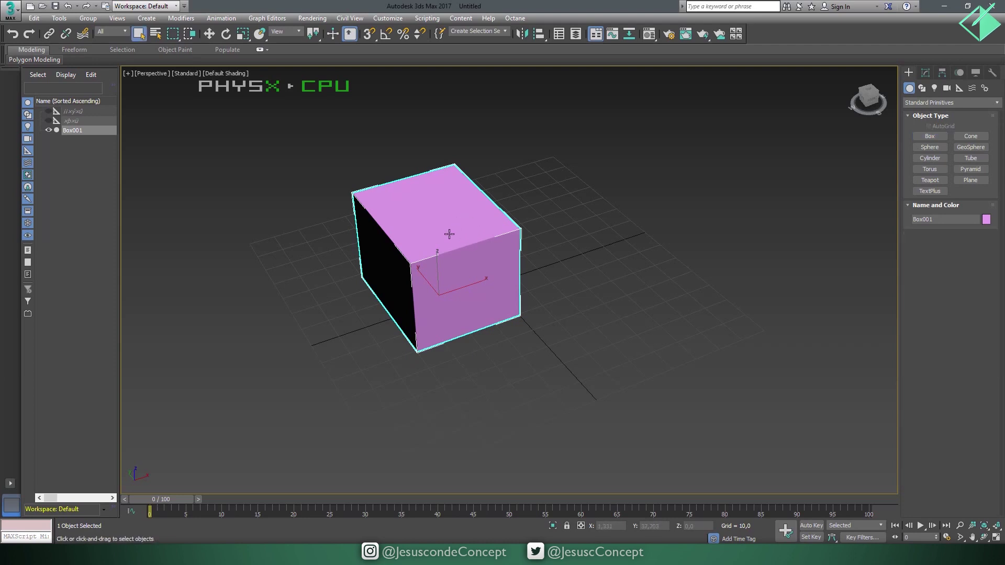
right_click(460, 233)
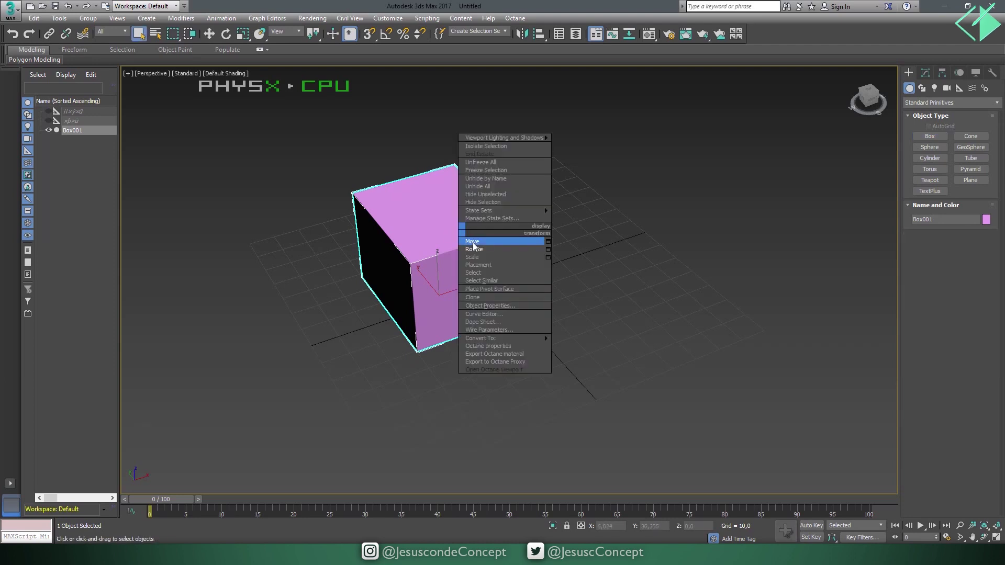
click(472, 241)
click(571, 254)
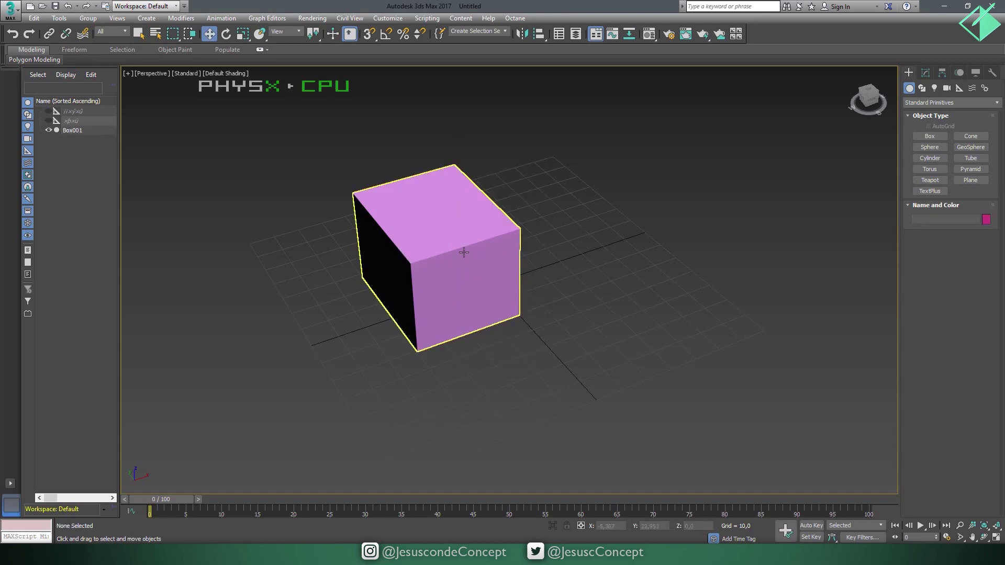
click(446, 238)
click(555, 214)
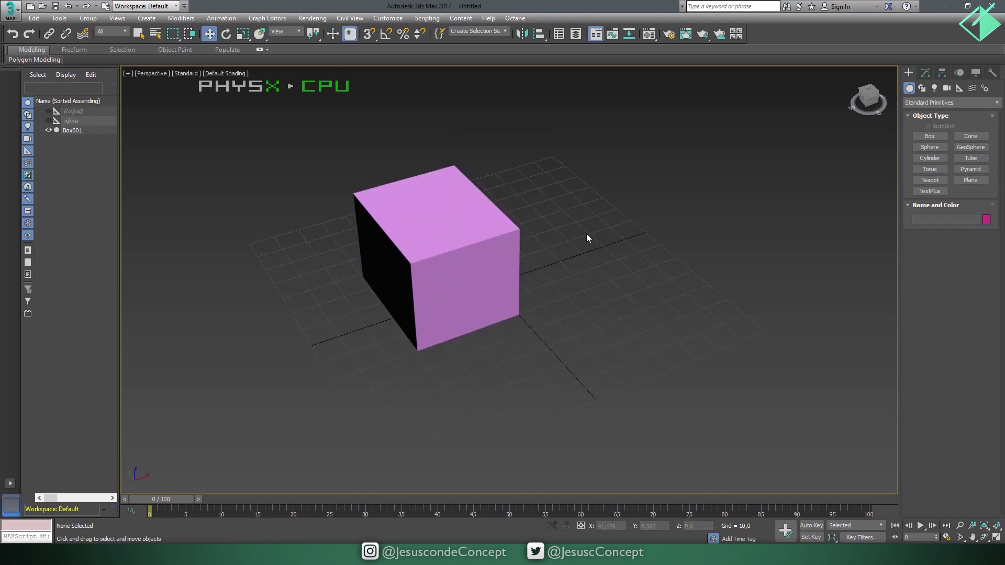
click(446, 288)
click(654, 249)
click(442, 209)
click(603, 256)
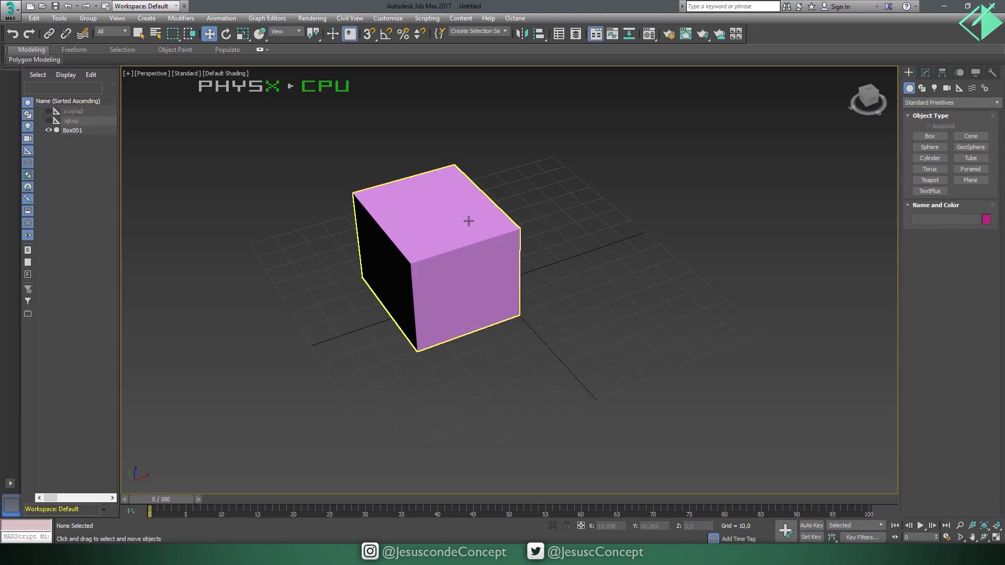
click(427, 281)
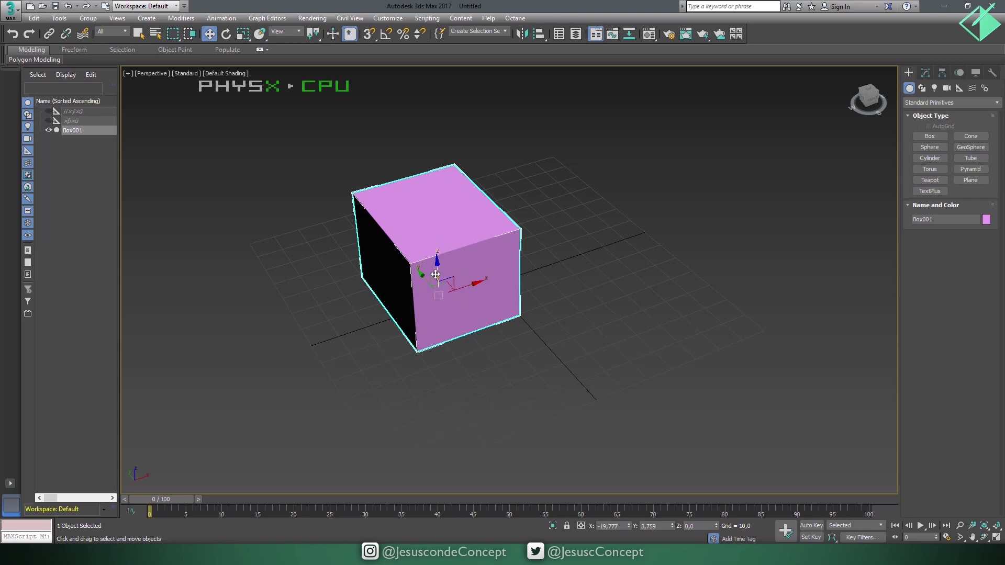
- Drag the box along X and Y to roughly X -1.394, Y -19.846
drag(463, 290, 511, 288)
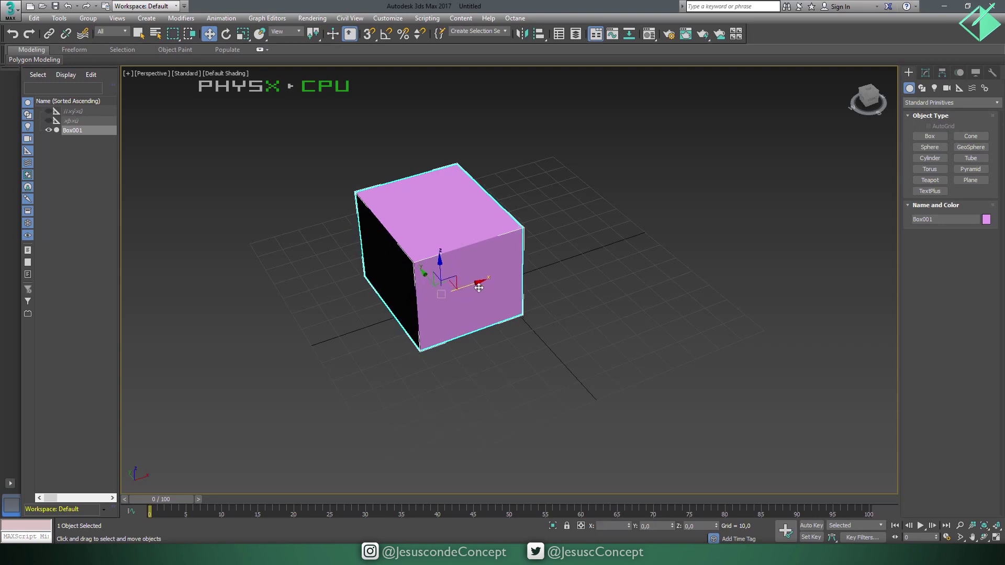
drag(458, 265, 460, 312)
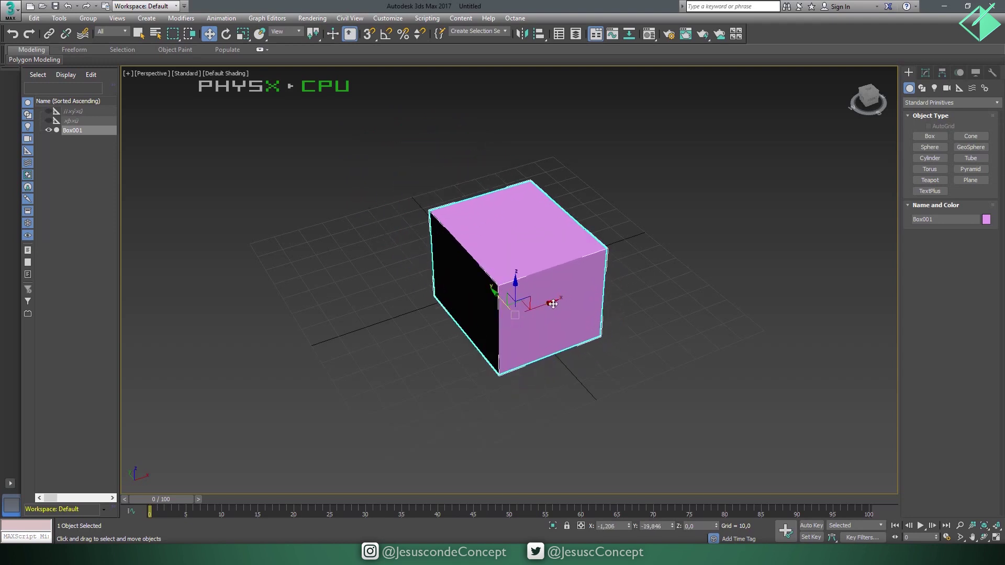
mouse_move(539, 301)
mouse_down()
mouse_move(588, 288)
mouse_move(549, 315)
mouse_up()
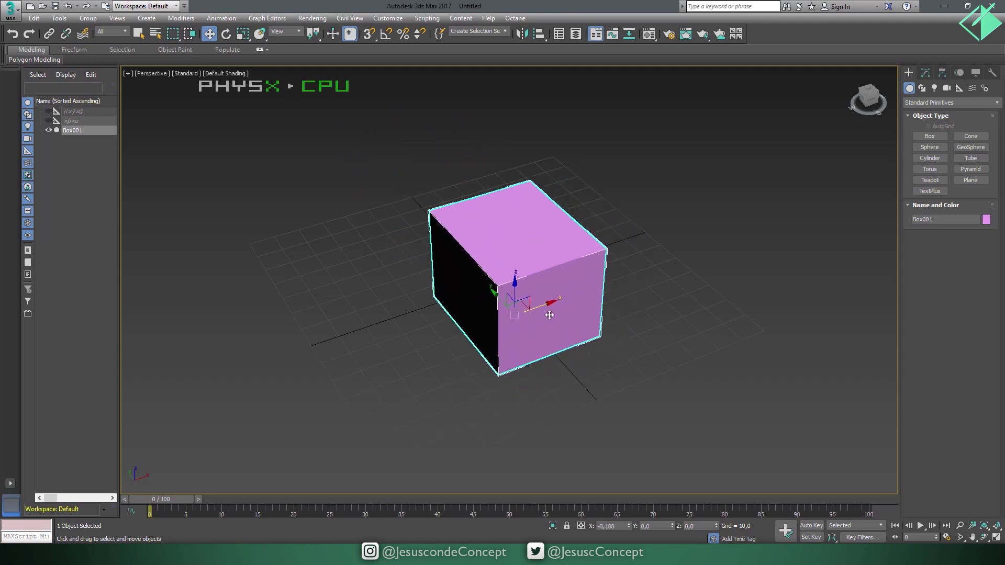
click(229, 37)
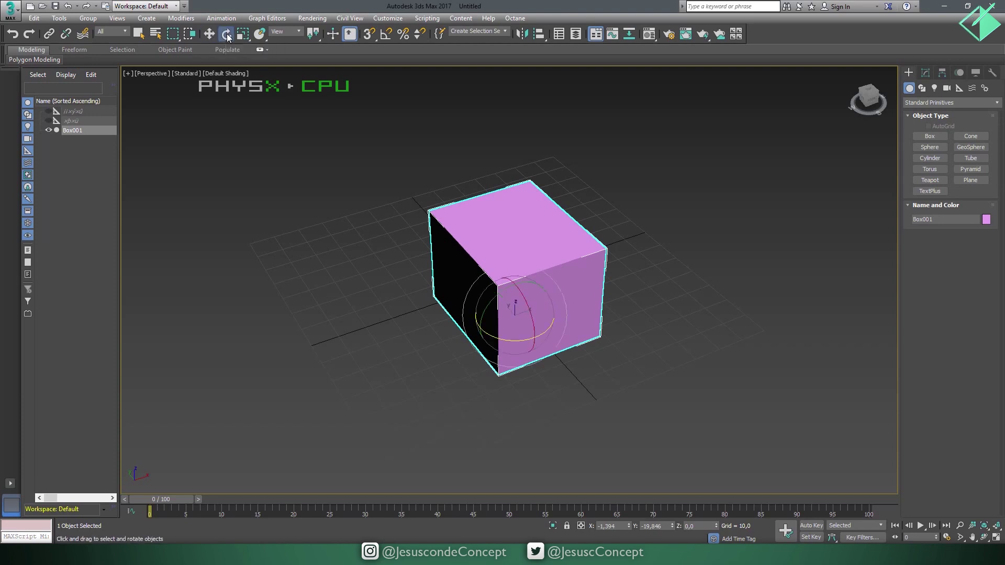
mouse_move(525, 312)
mouse_down()
mouse_move(545, 340)
mouse_move(510, 306)
mouse_up()
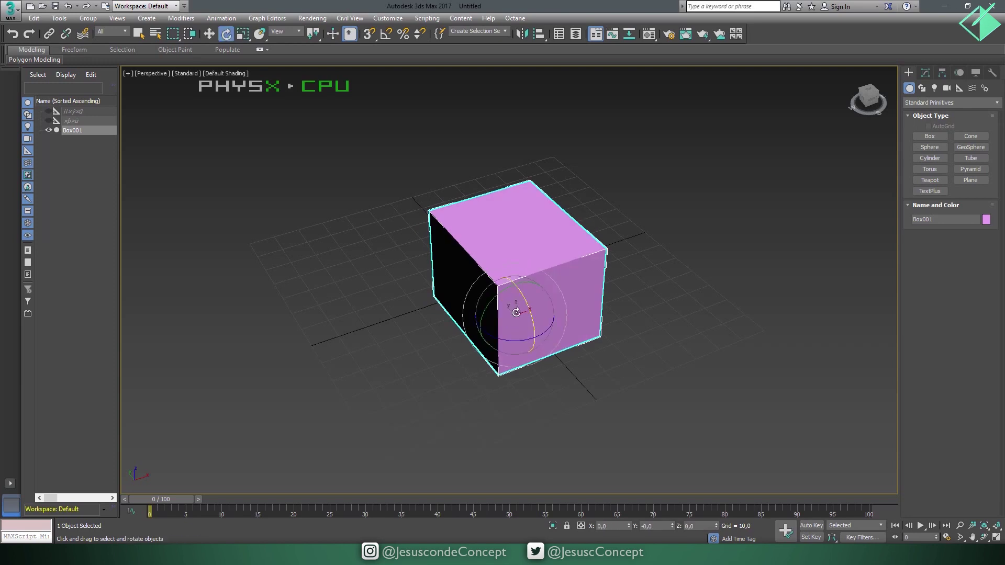
drag(523, 303, 518, 309)
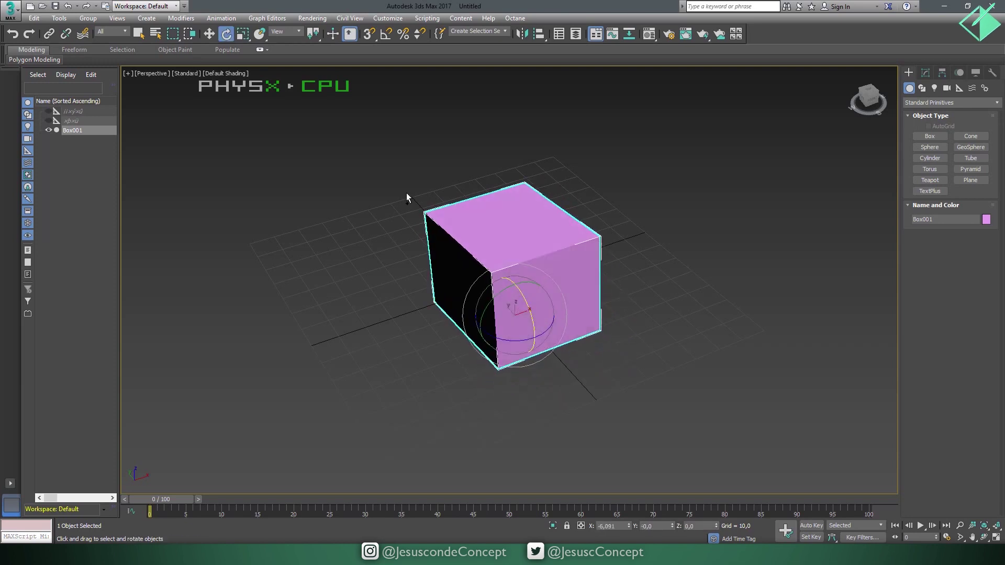
- Scale the box uniformly to 138%, then undo the scale and the earlier move
click(243, 35)
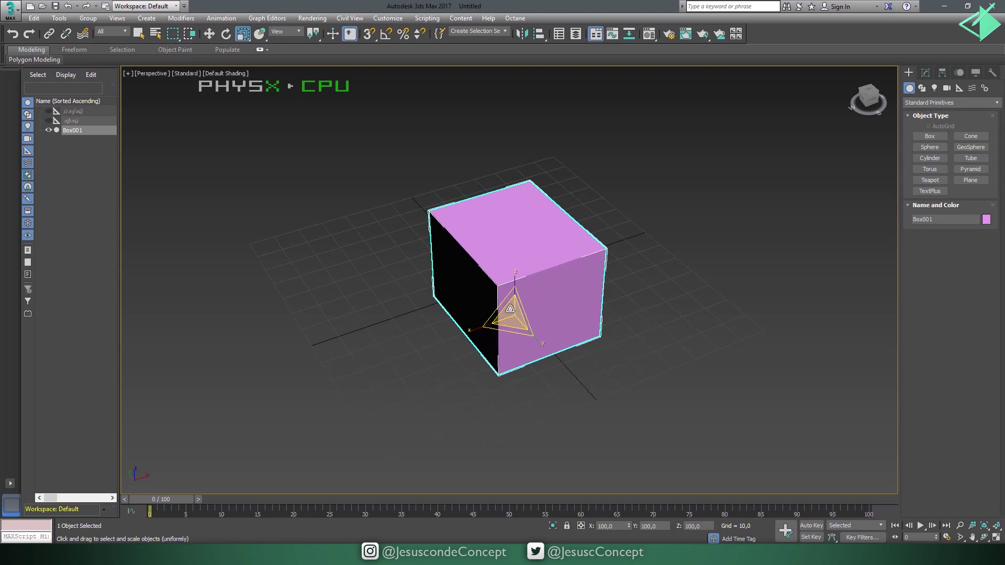
drag(492, 309, 505, 293)
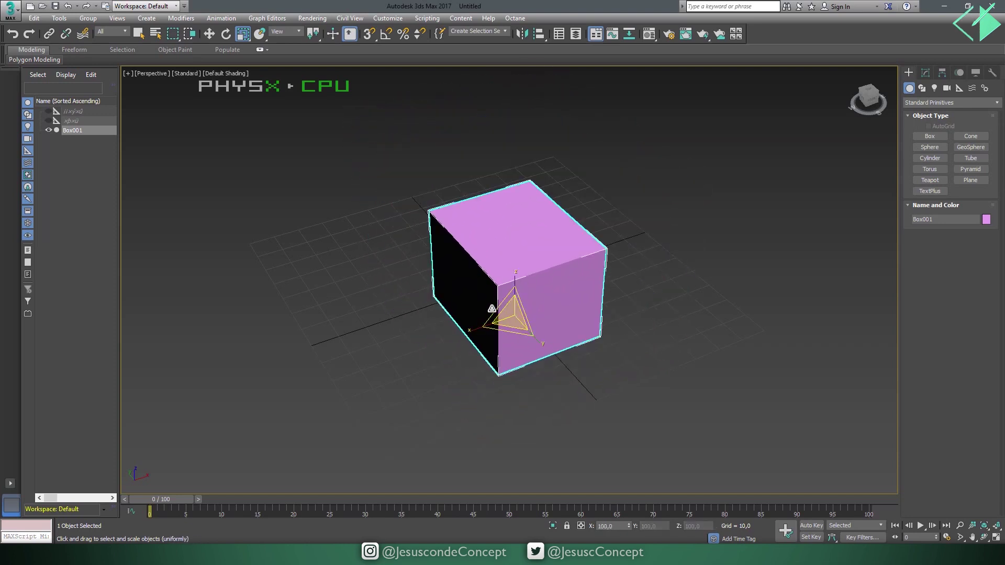
drag(510, 312, 537, 295)
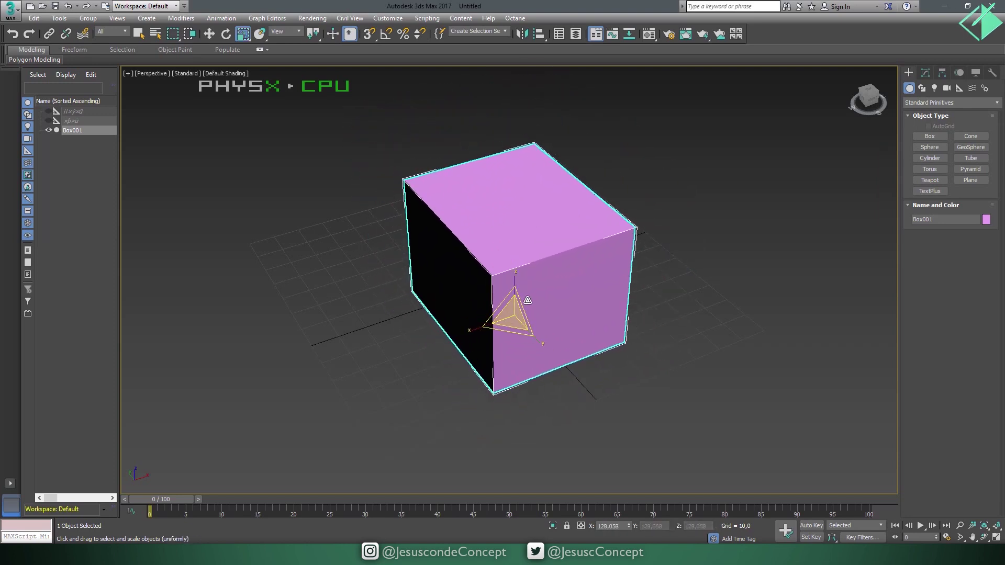
key(ctrl+z)
key(w)
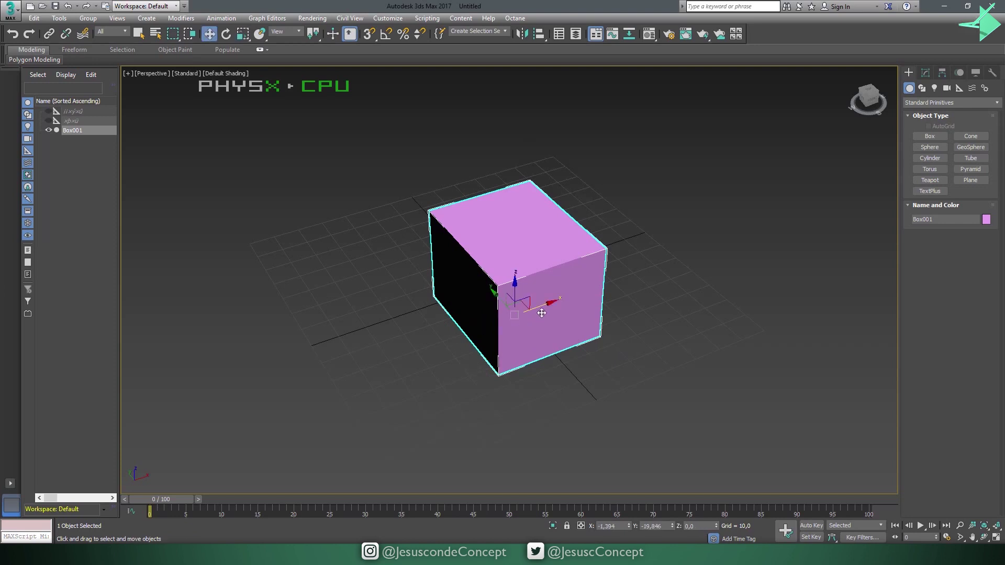
key(ctrl+z)
- Spin the box around its vertical axis, undo it, and return to scaling
key(e)
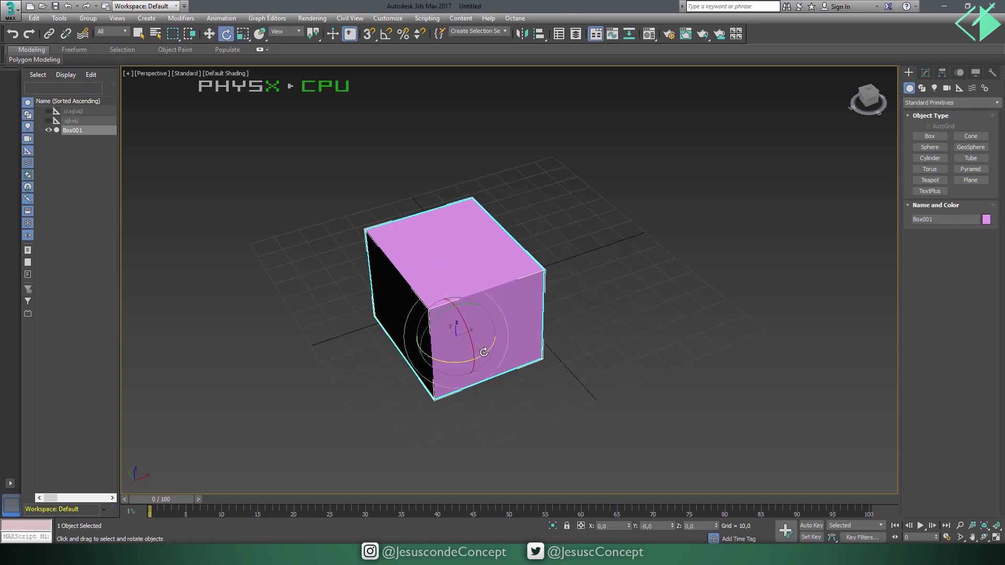
drag(482, 350, 482, 373)
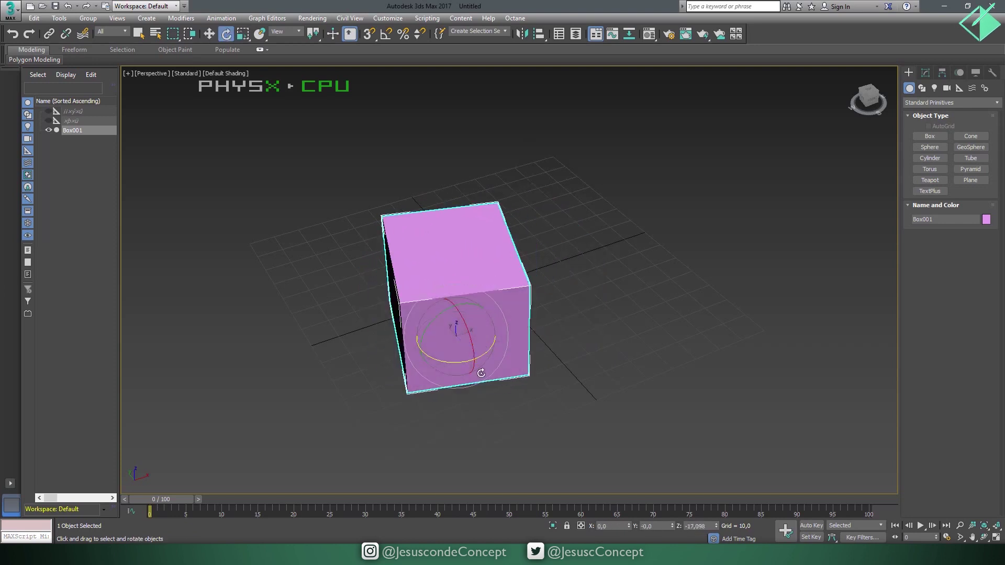
key(ctrl+z)
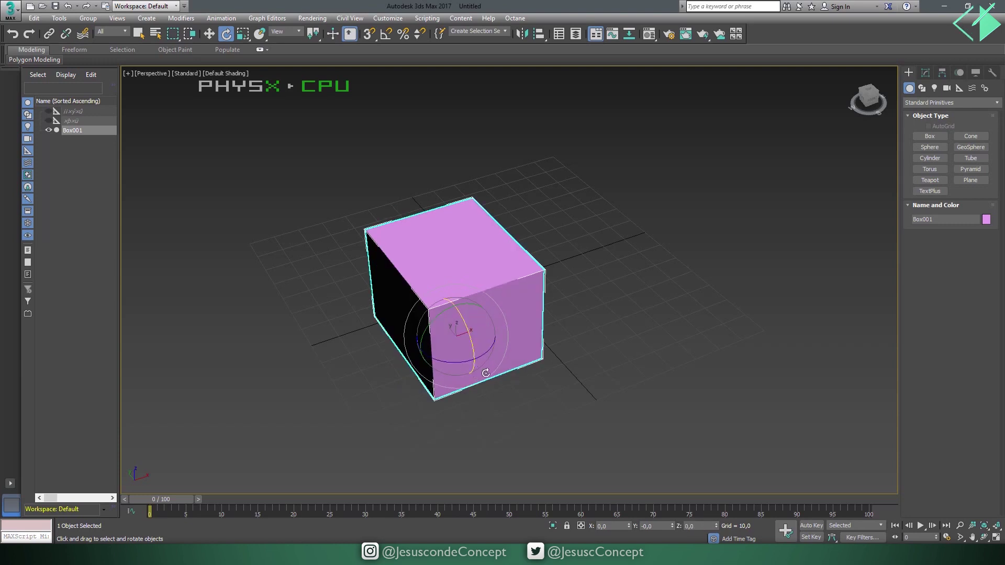
key(r)
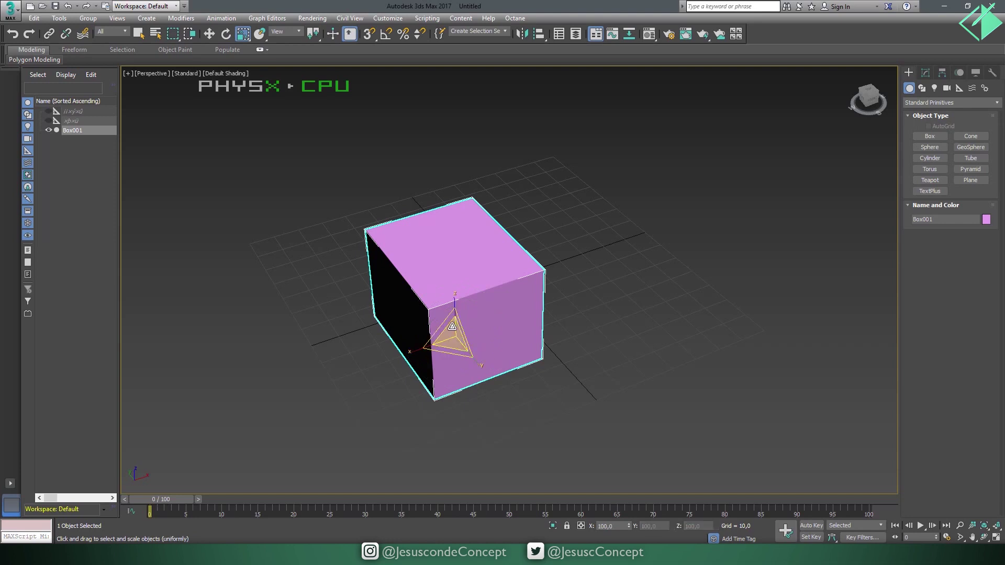
drag(460, 329, 460, 327)
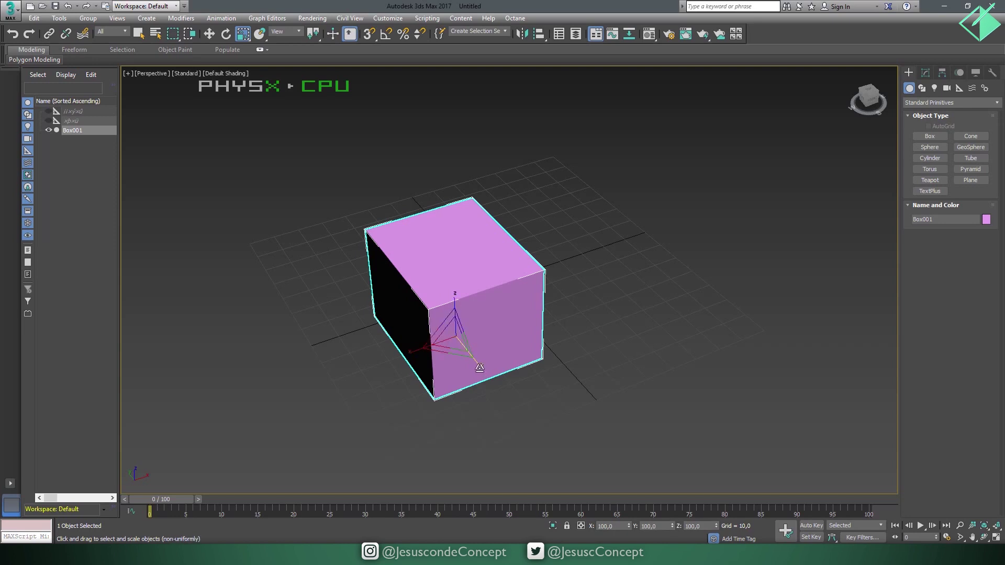
mouse_move(479, 368)
mouse_down()
mouse_move(506, 407)
mouse_move(452, 303)
mouse_move(420, 351)
mouse_move(418, 381)
mouse_up()
drag(439, 325, 430, 318)
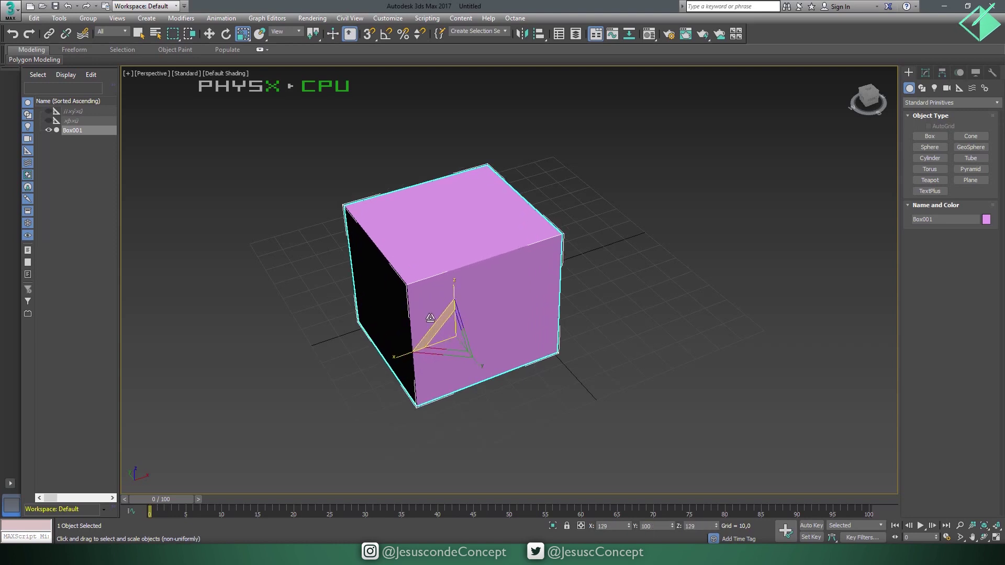
right_click(455, 354)
mouse_move(455, 355)
mouse_down()
mouse_move(413, 355)
mouse_move(436, 360)
mouse_up()
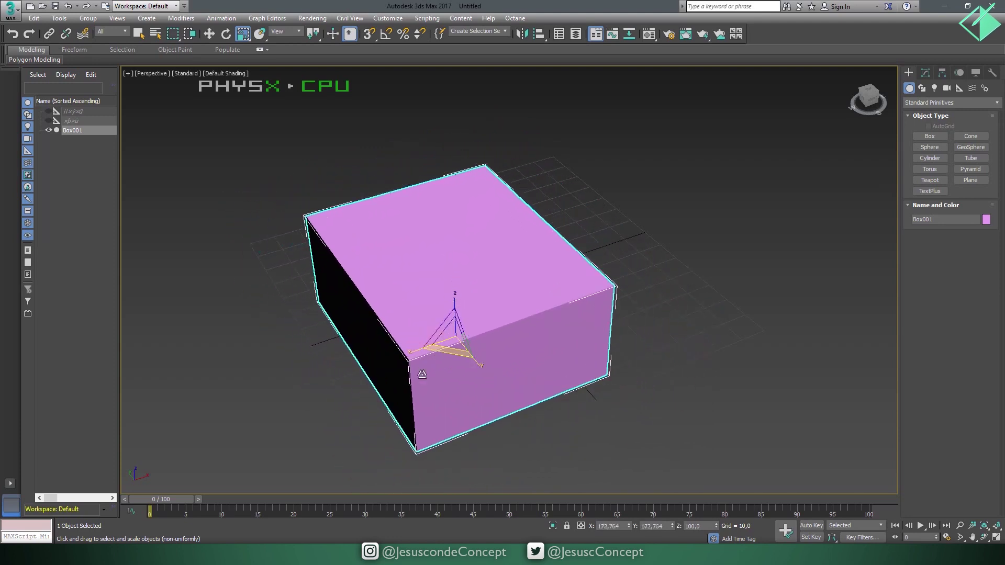
right_click(436, 360)
key(e)
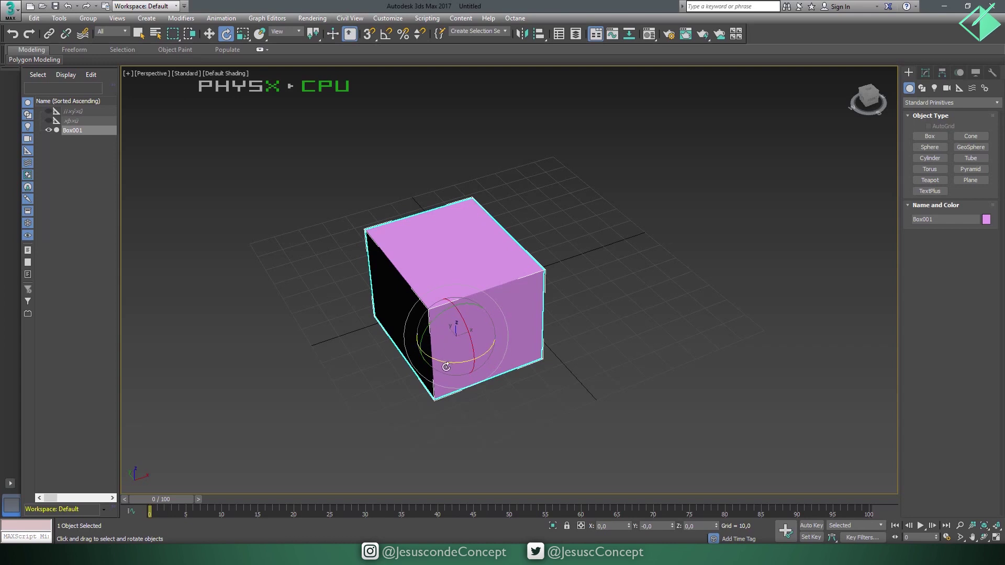
key(w)
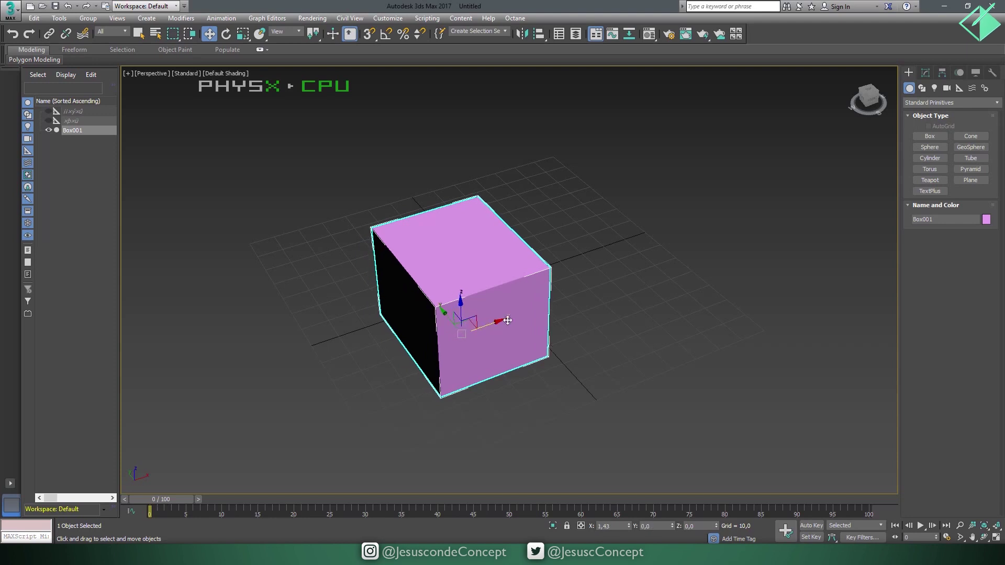
drag(450, 316, 587, 312)
key(ctrl+z)
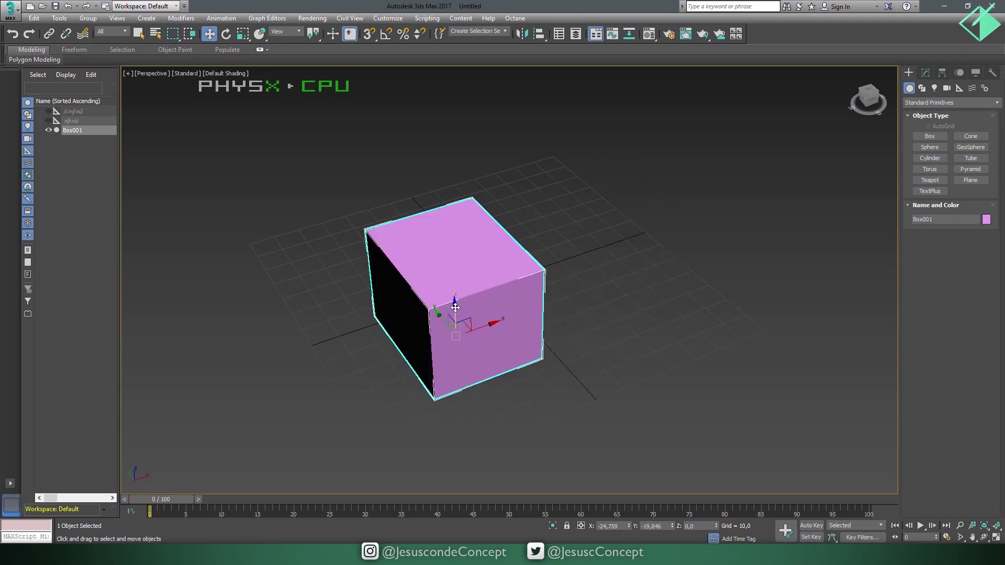
drag(450, 323, 444, 244)
key(ctrl+z)
mouse_move(458, 322)
mouse_down()
mouse_move(567, 177)
mouse_move(455, 340)
mouse_up()
key(ctrl+z)
- Restore the four-view layout and shift the Perspective view to the left
click(996, 538)
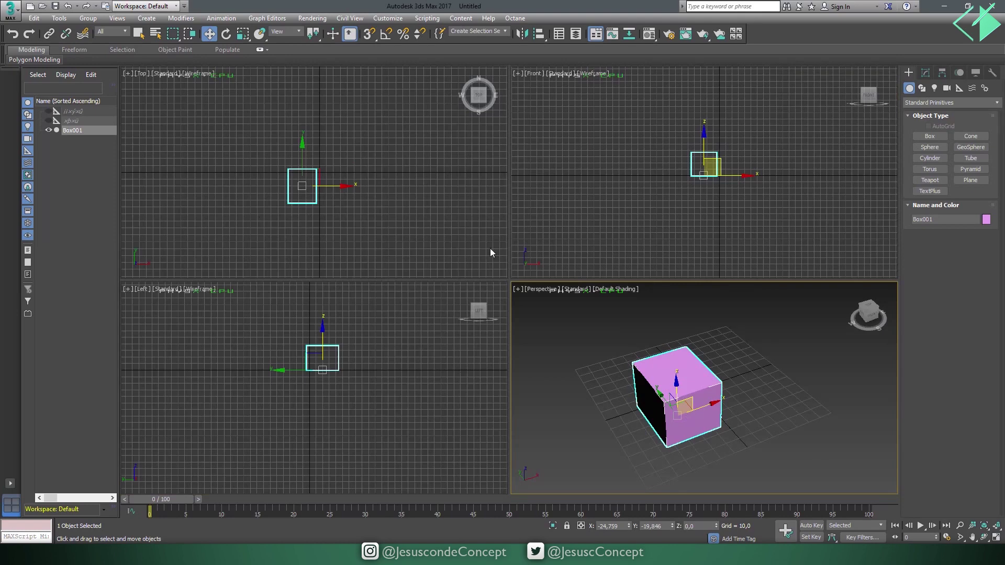
mouse_move(688, 401)
mouse_down()
mouse_move(699, 316)
mouse_move(683, 400)
mouse_up()
middle_drag(810, 336, 764, 334)
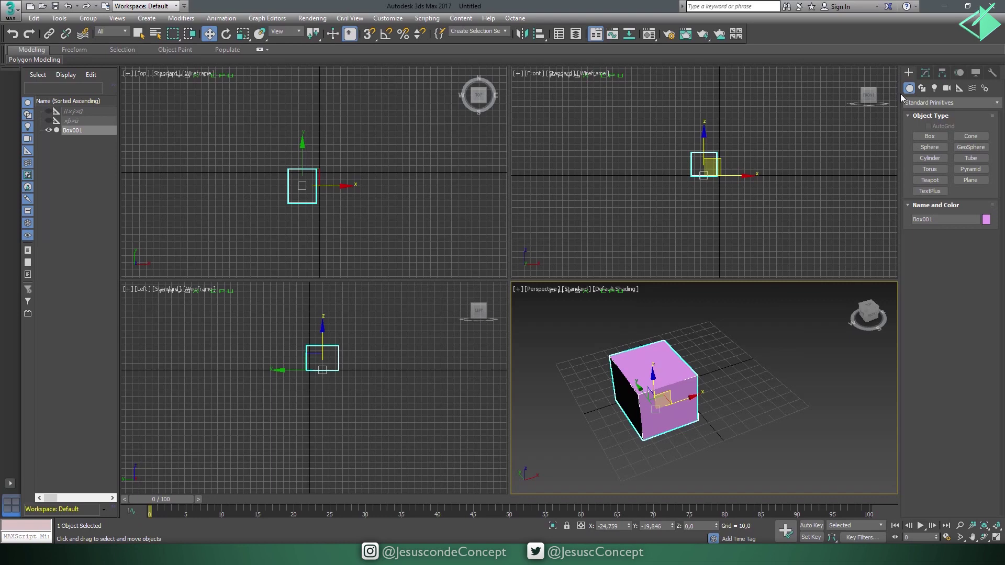
- Change the box's object colour from pink to blue, then to teal
click(925, 74)
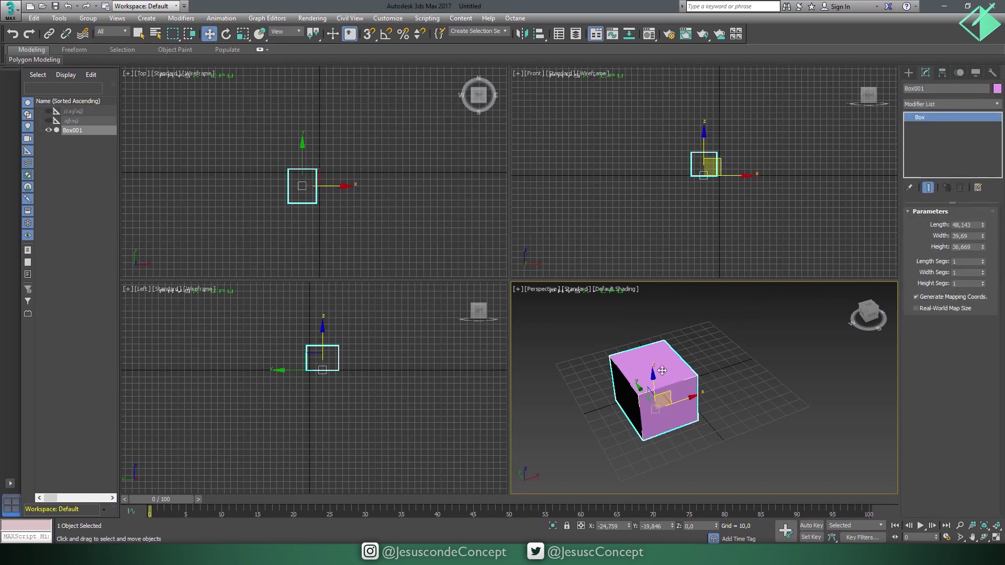
mouse_move(868, 314)
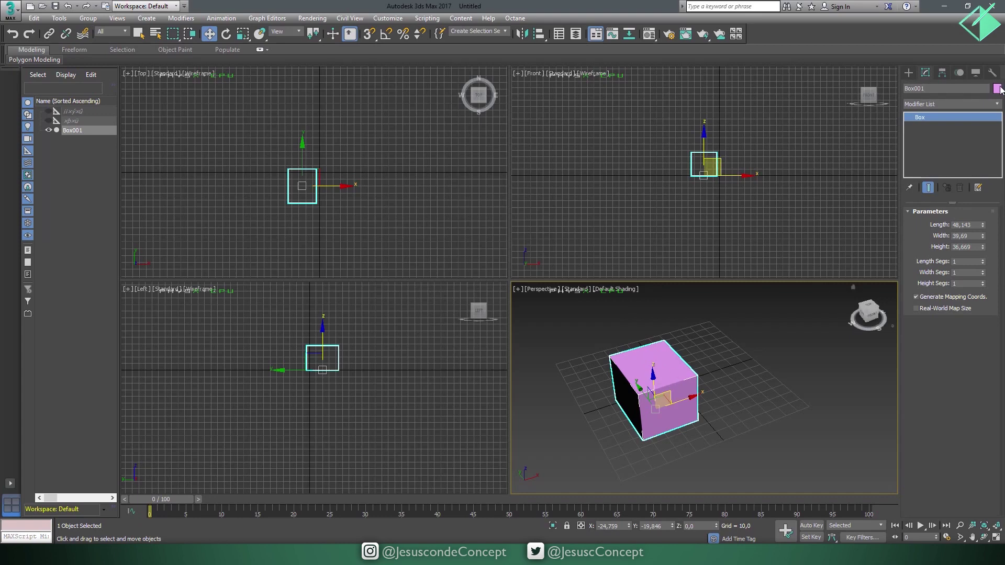
click(532, 257)
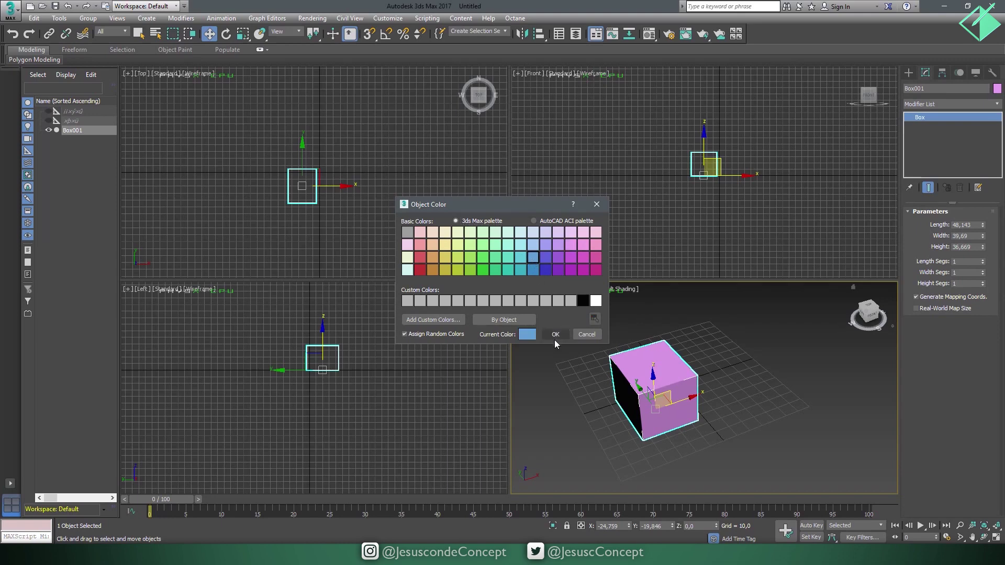
click(555, 336)
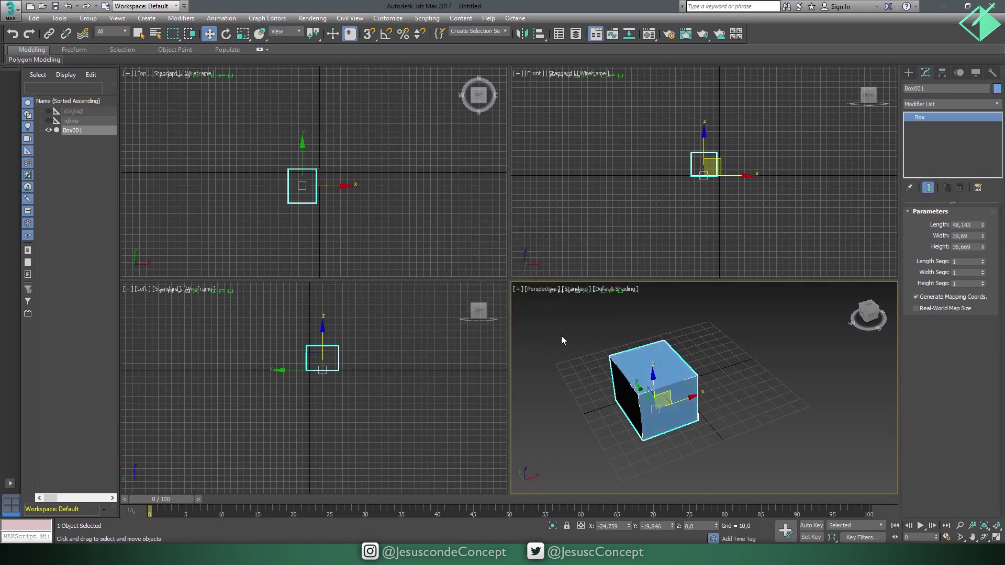
click(997, 89)
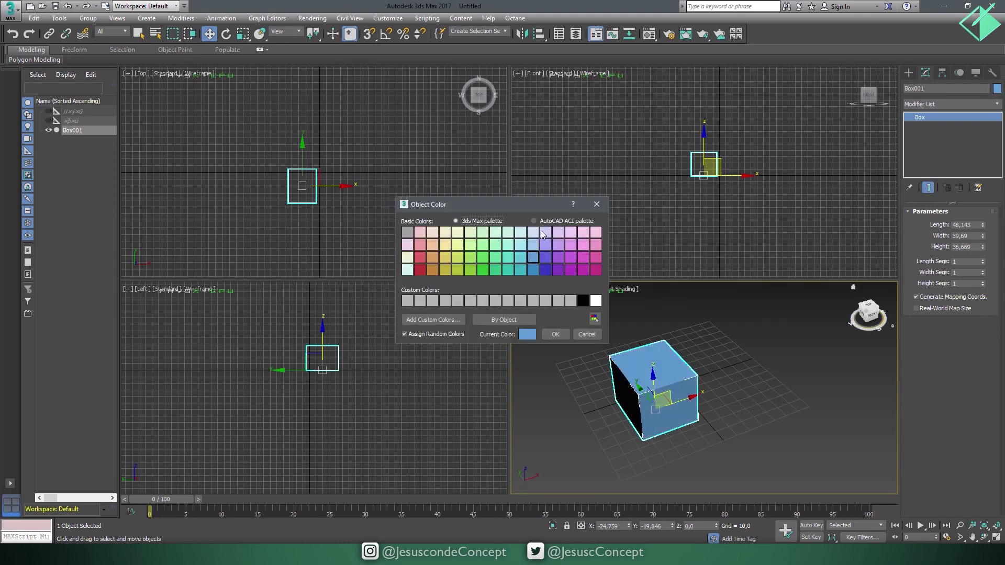
click(511, 267)
click(554, 335)
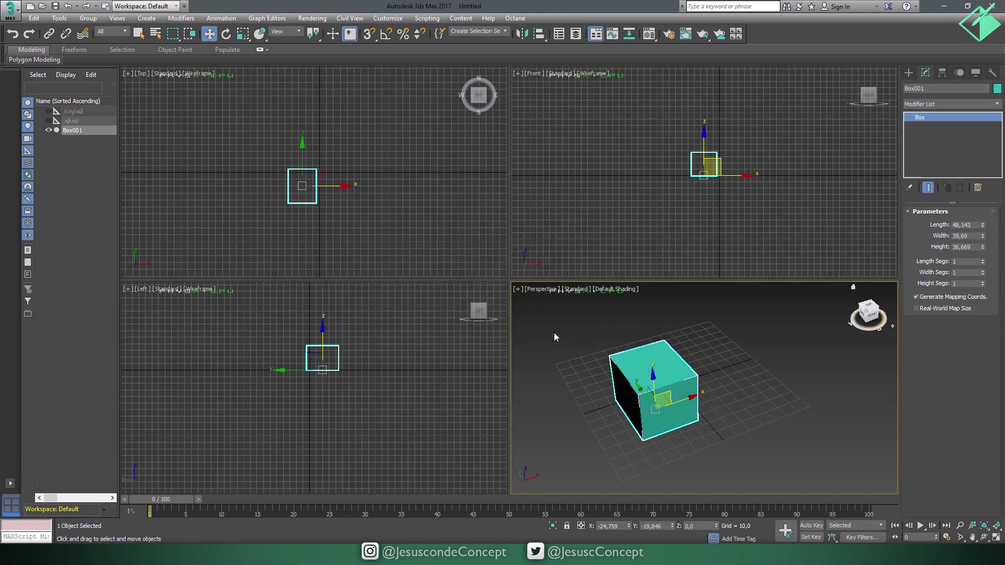
click(938, 89)
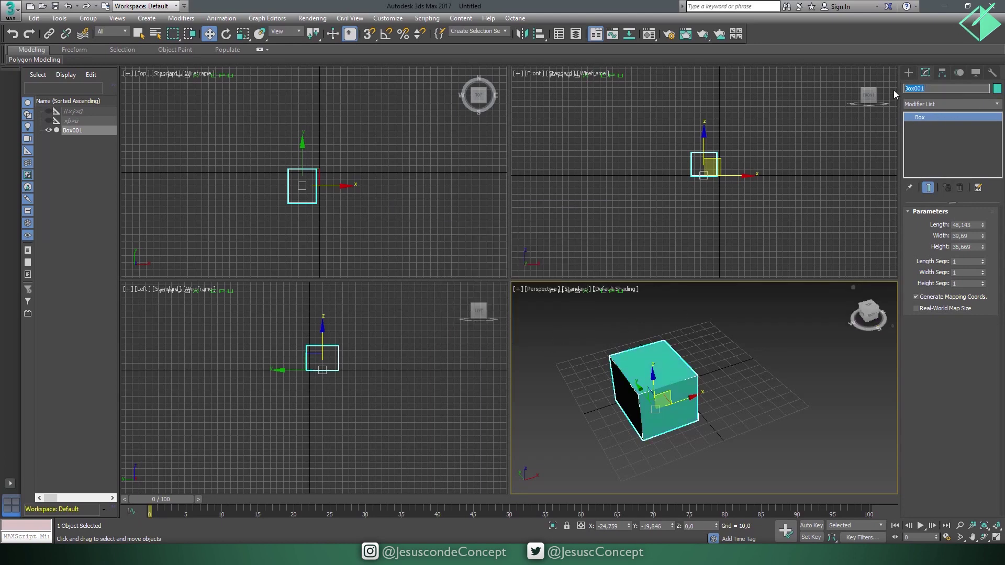
- Rename the box to CAJA, correcting the initial 'cAJA' capitalisation
text(cAJA)
key(Return)
click(924, 88)
text(CAJA)
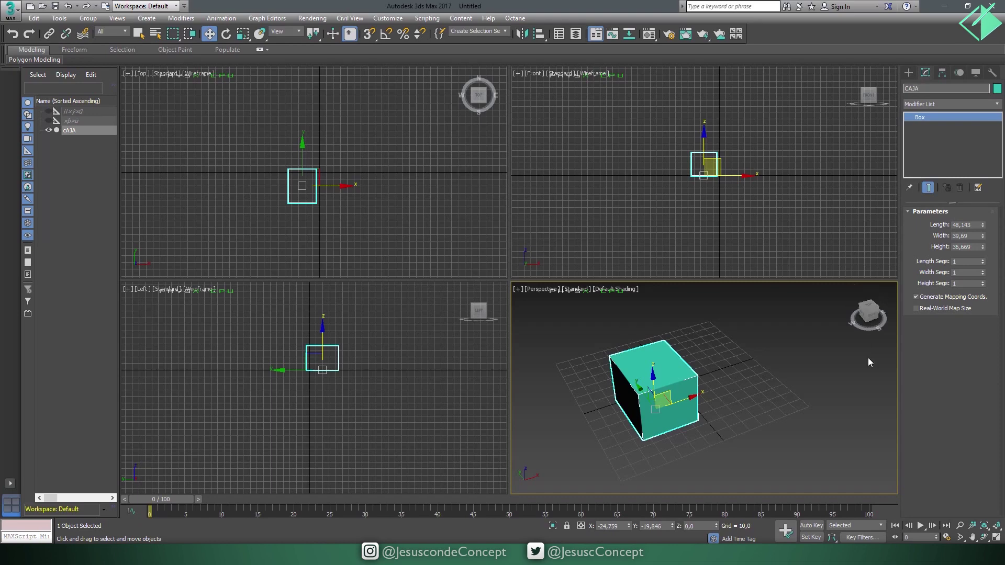
click(868, 357)
- Reselect the CAJA box and close the modifier list without adding a modifier
click(656, 375)
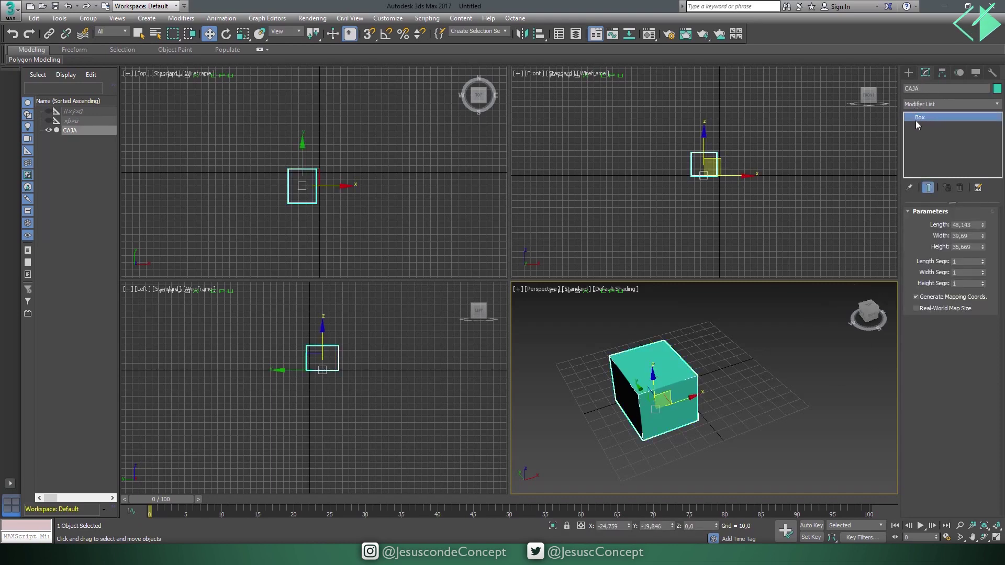
click(926, 103)
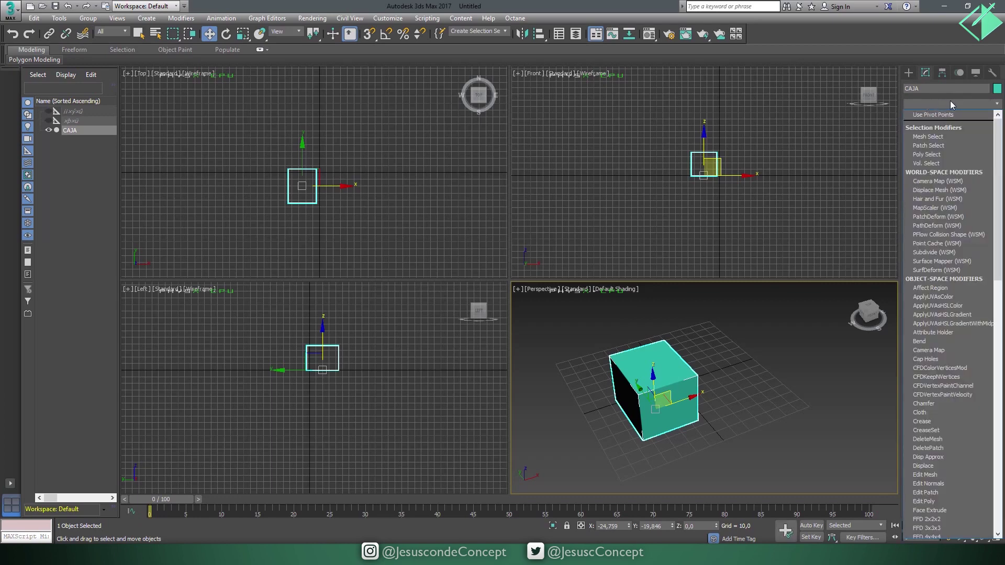
click(929, 106)
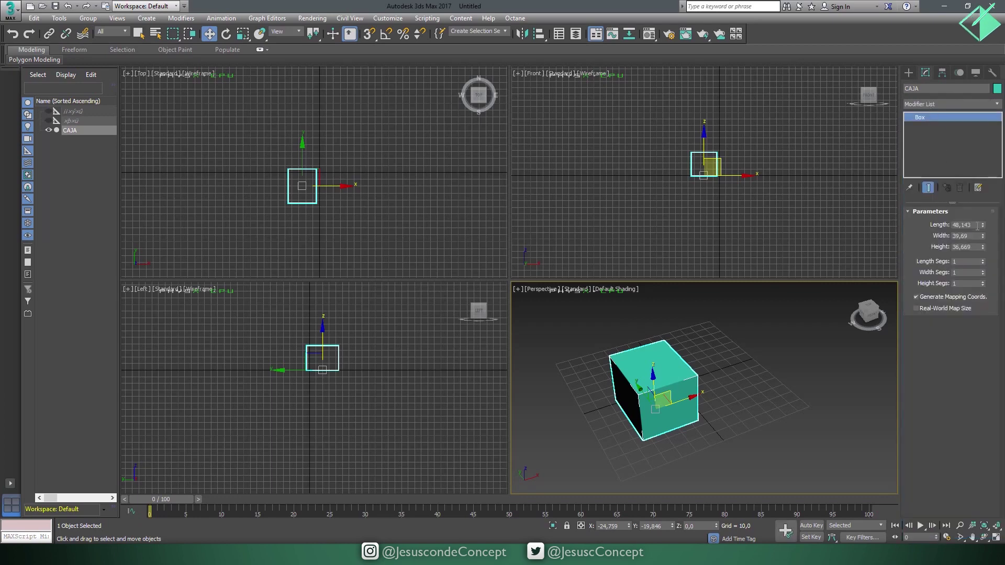
- Set CAJA's Length, Width and Height each to 50, then reselect the cube
mouse_move(983, 226)
mouse_down()
mouse_move(976, 236)
mouse_move(976, 225)
mouse_up()
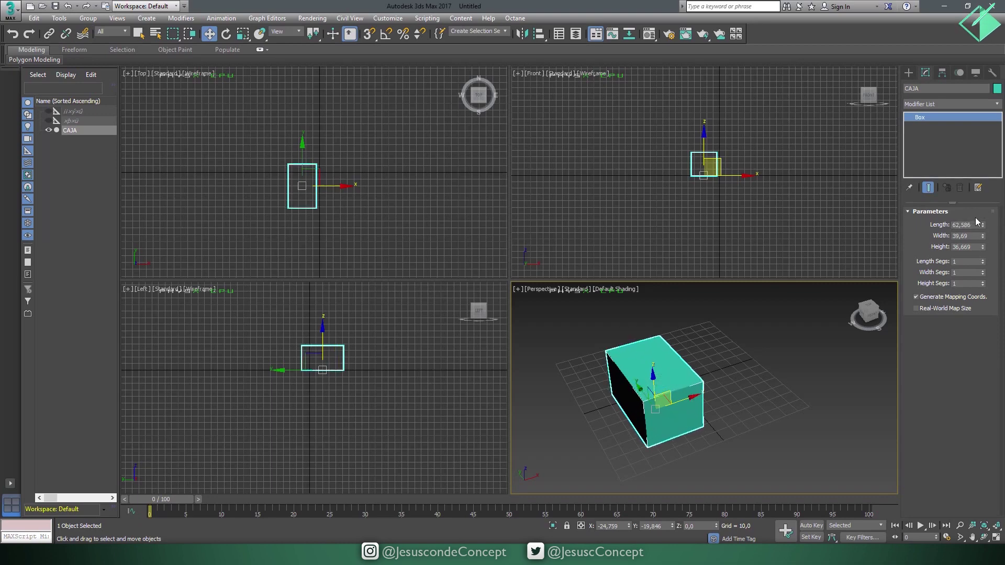
double_click(976, 225)
text(50)
key(Return)
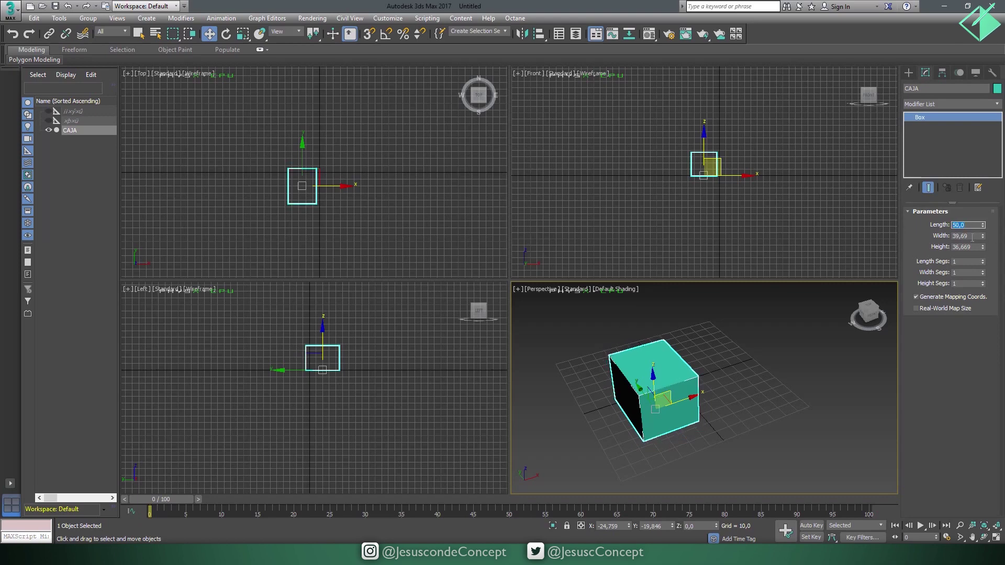
double_click(968, 236)
text(50)
key(Return)
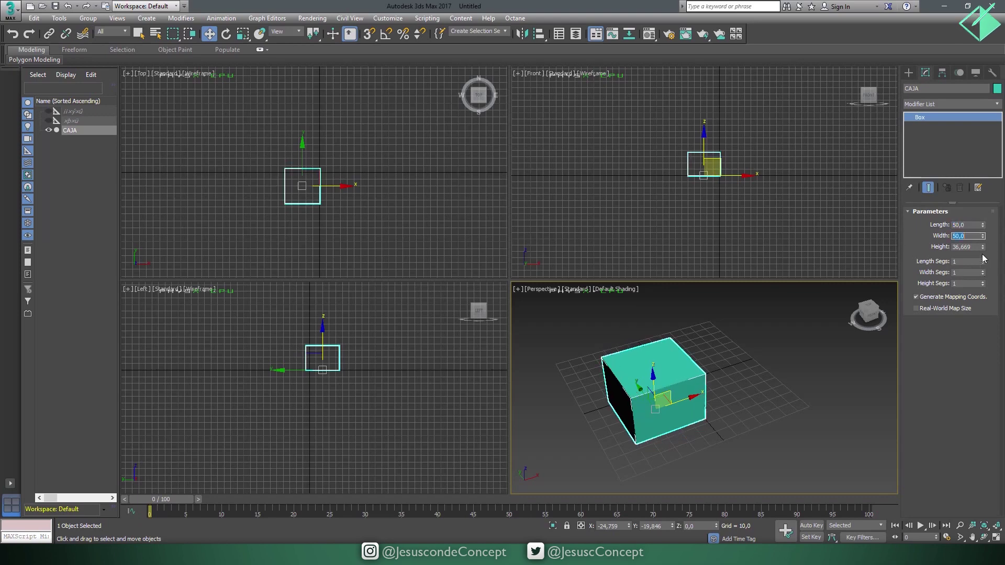
key(Tab)
text(50)
key(Return)
click(765, 342)
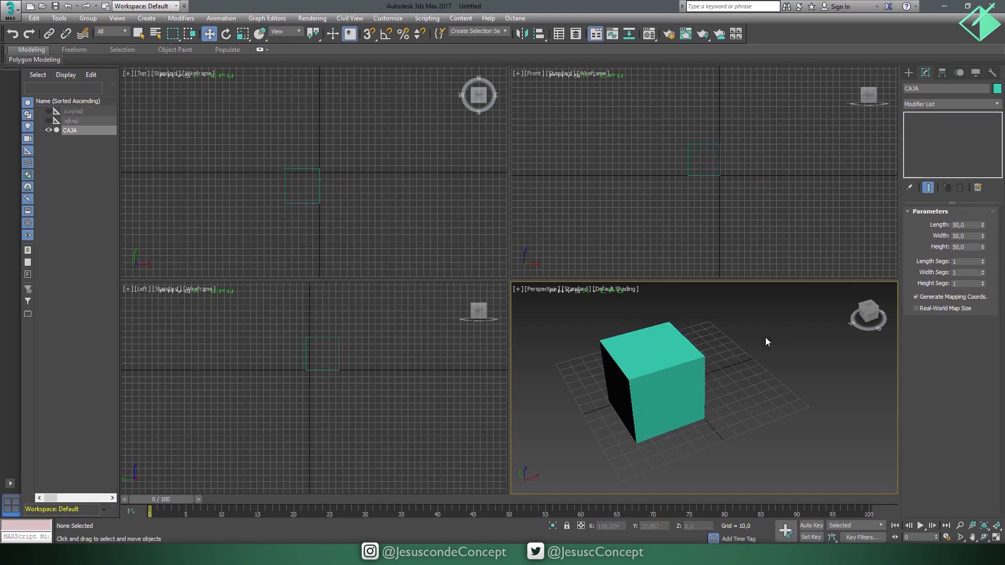
click(689, 374)
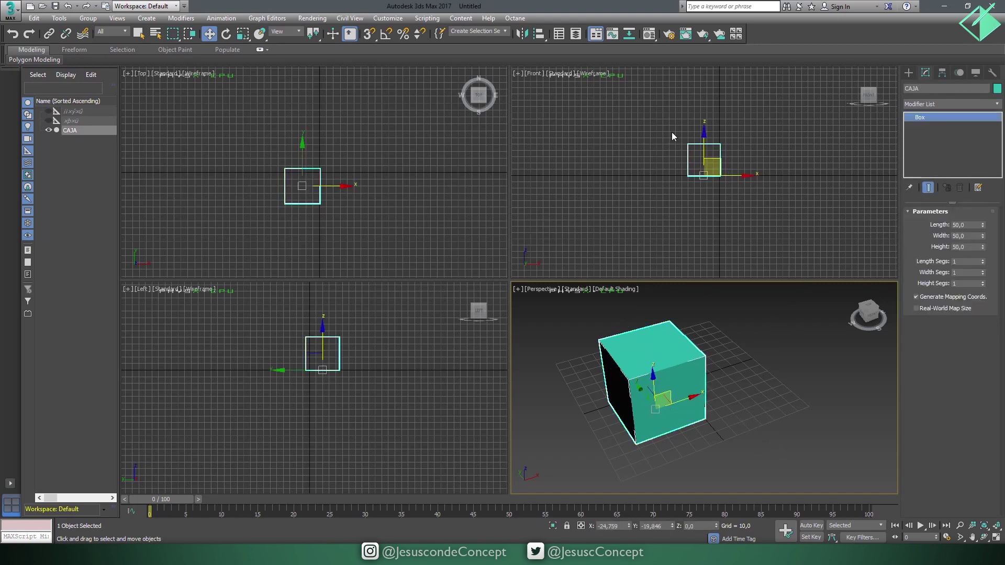
- Reframe the Top view, then drag the CAJA cube left along X to about -63.096
scroll(320, 125, up, 2)
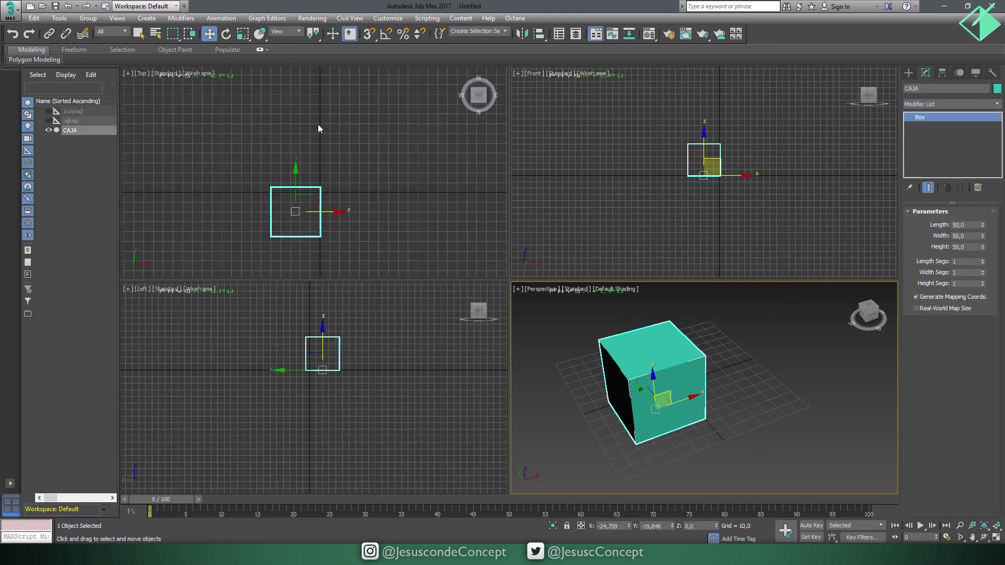
scroll(311, 230, up, 3)
middle_drag(310, 225, 308, 136)
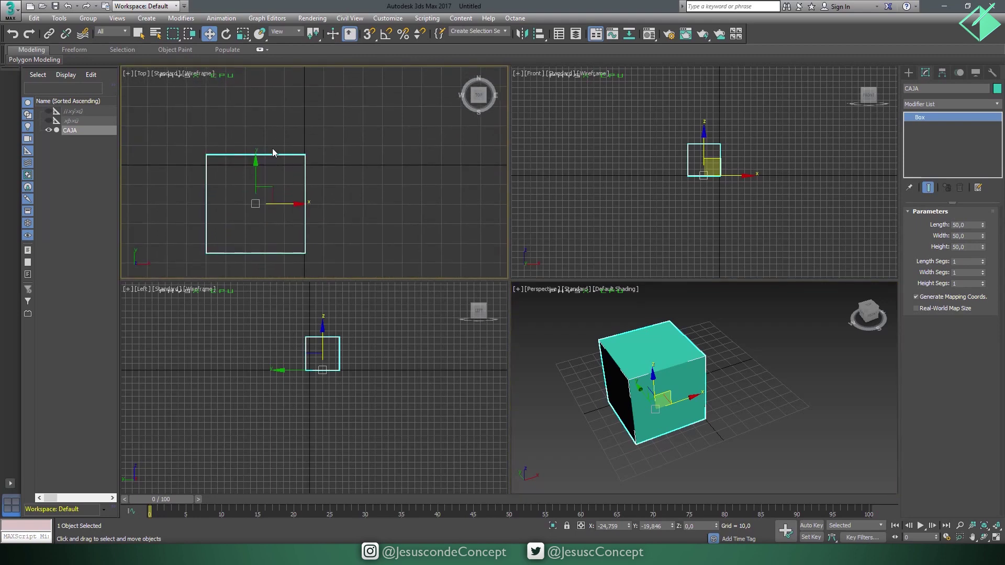
click(330, 187)
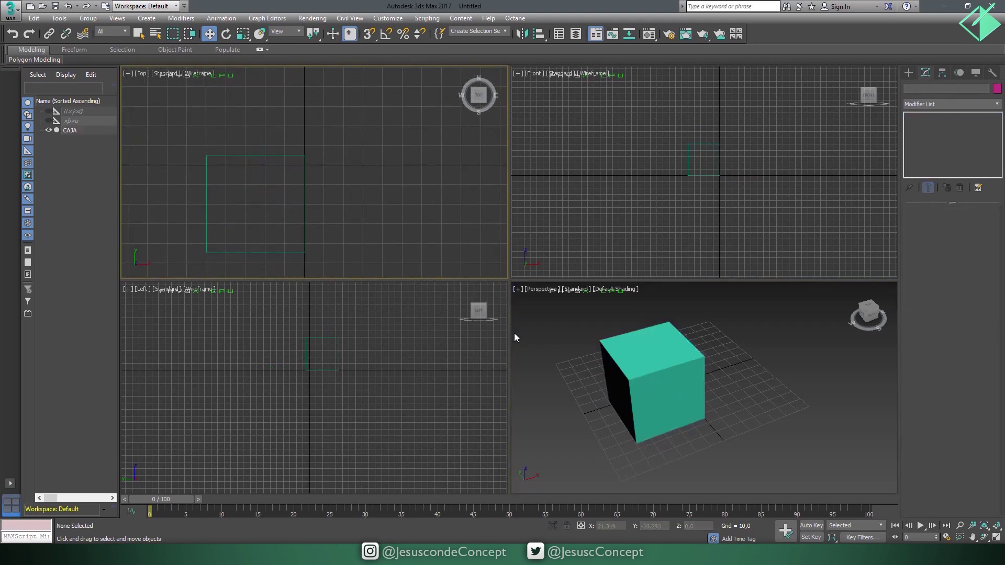
click(680, 382)
mouse_move(733, 389)
alt+middle_down()
mouse_move(696, 385)
mouse_move(759, 389)
mouse_move(666, 395)
mouse_move(714, 427)
mouse_move(717, 404)
mouse_move(605, 412)
mouse_move(741, 432)
alt+middle_up()
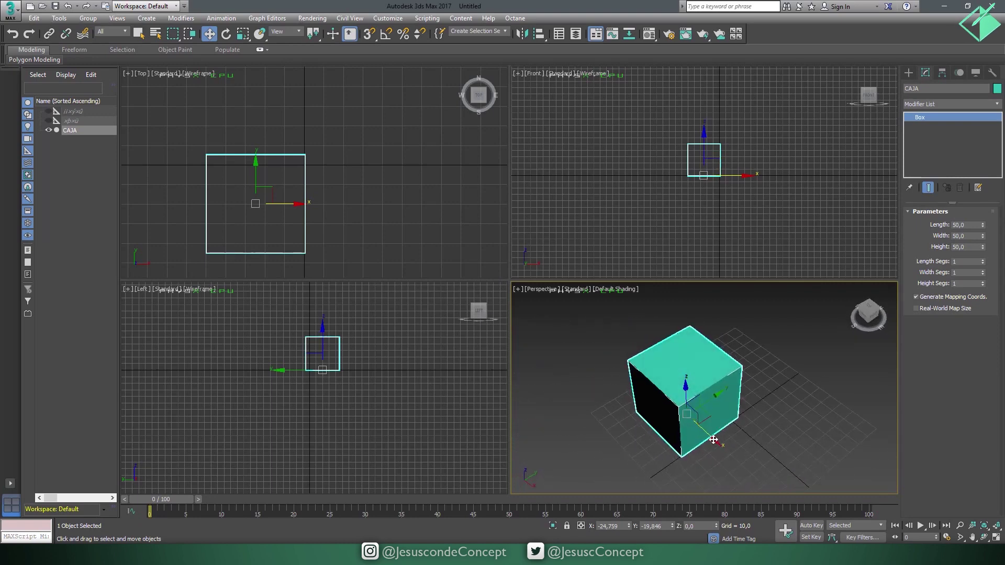
drag(714, 440, 668, 411)
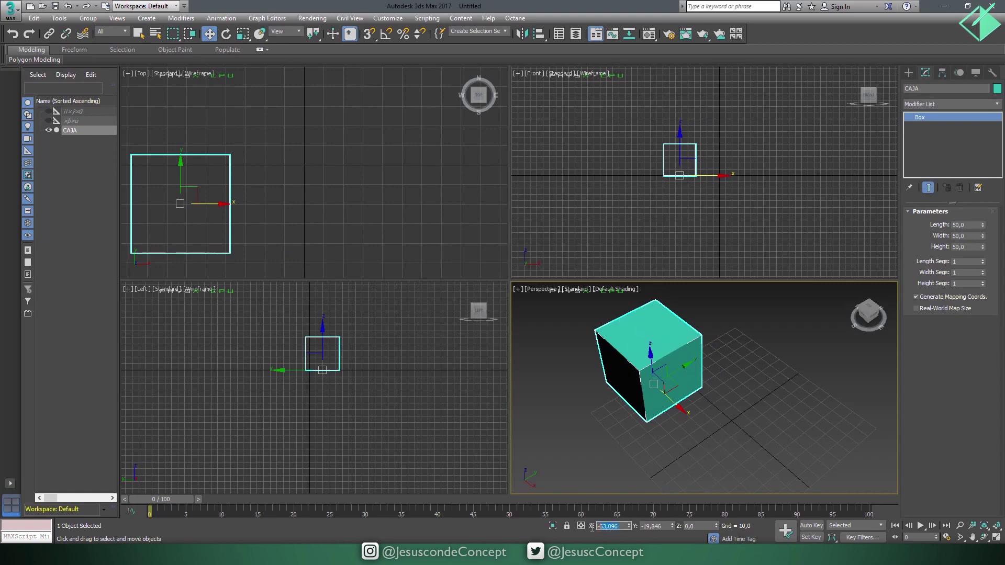
- Set the CAJA cube's X and Y positions to 0, then deselect it
text(0)
key(Return)
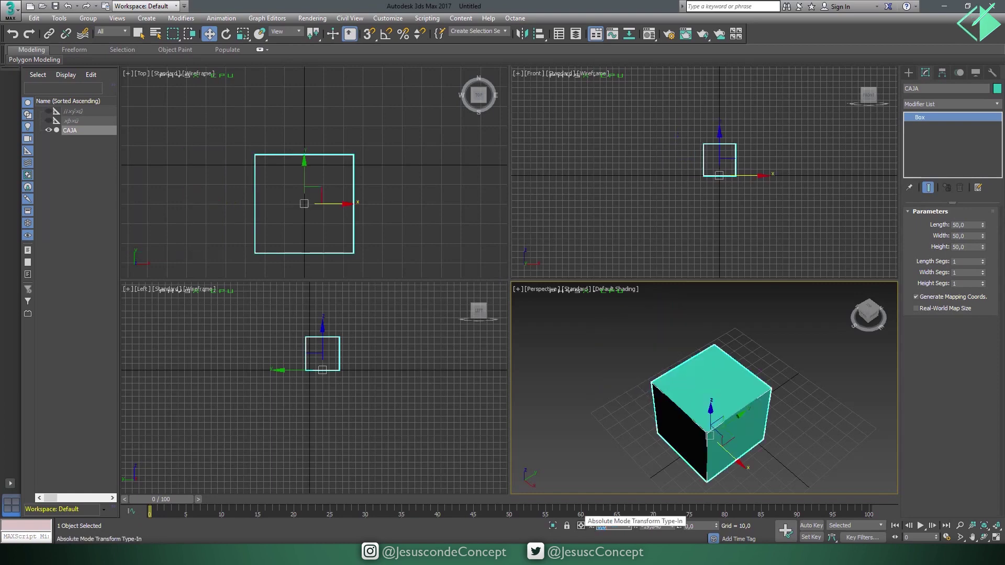
text(0)
key(Return)
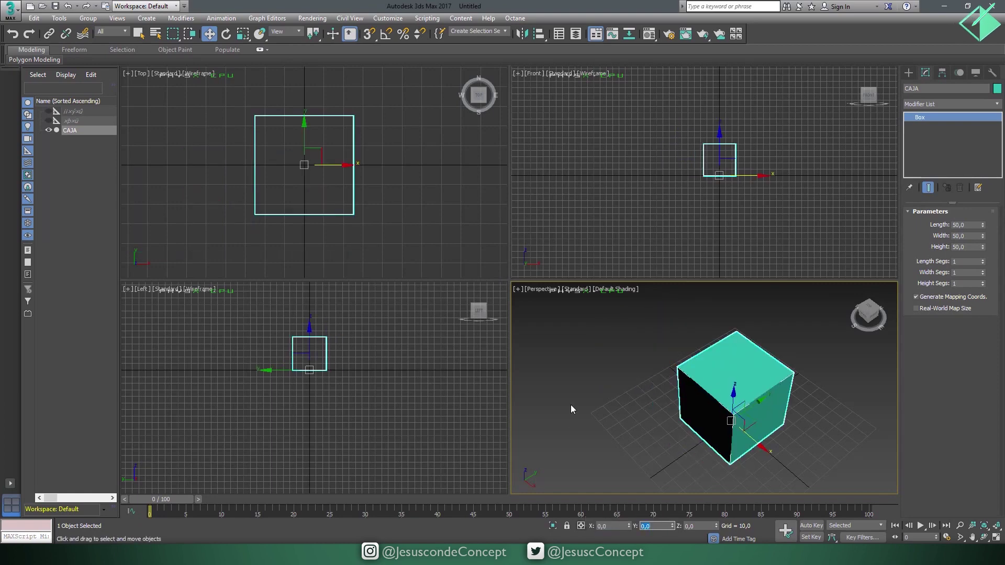
click(570, 404)
click(718, 430)
alt+middle_drag(730, 411, 724, 362)
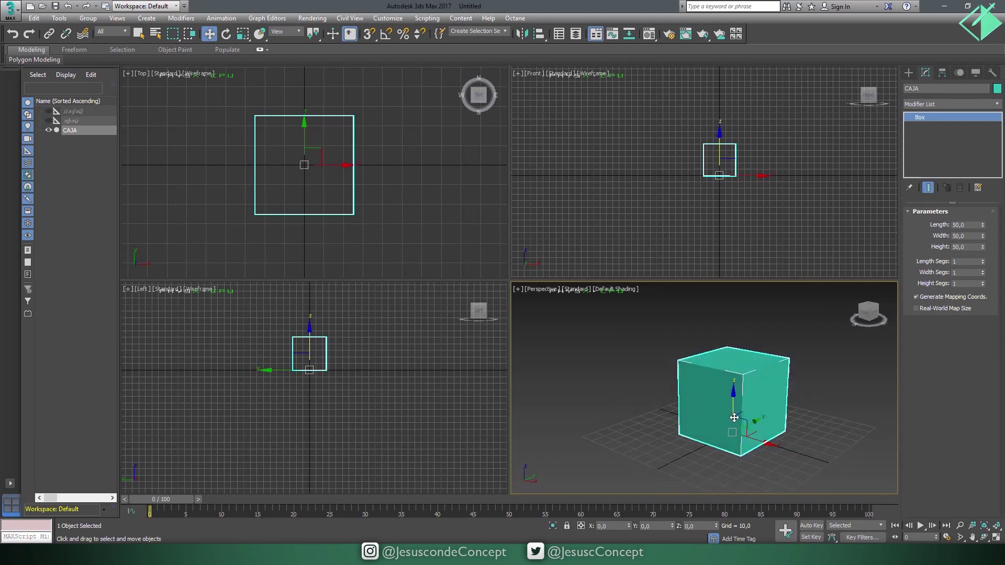
alt+middle_drag(730, 411, 775, 425)
click(772, 319)
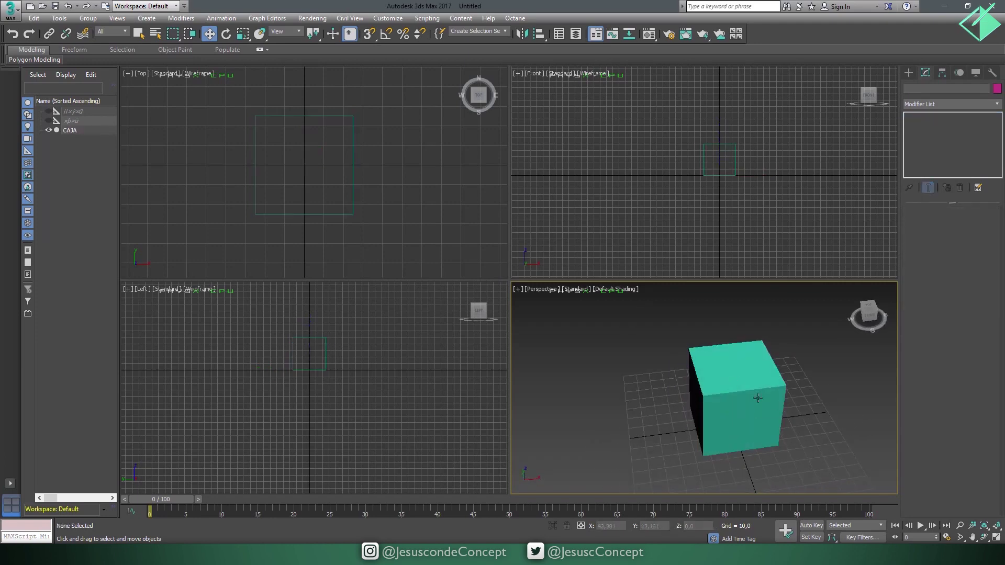
- Return to the Create panel and maximize the Perspective view with Alt+W
click(911, 71)
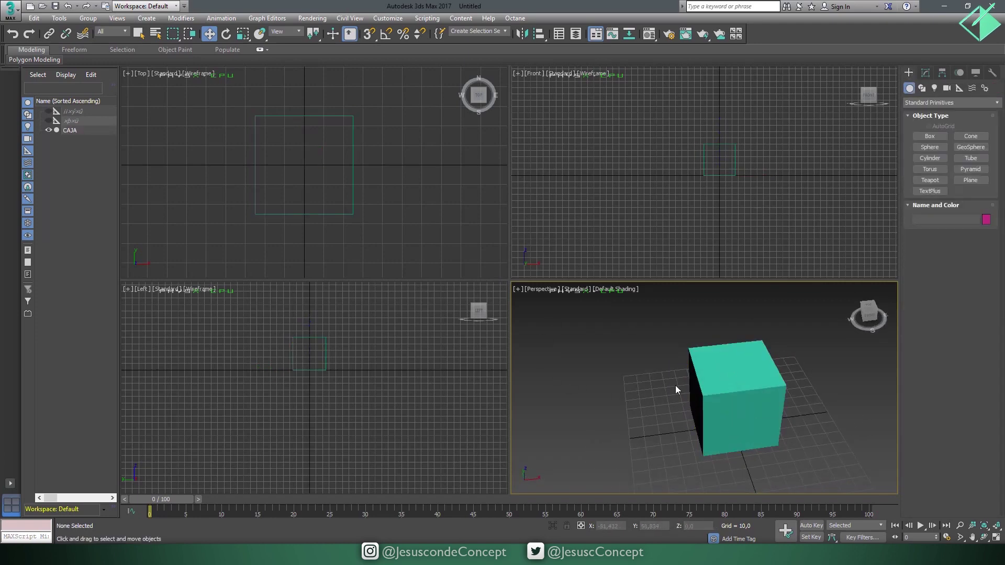
middle_drag(675, 385, 636, 369)
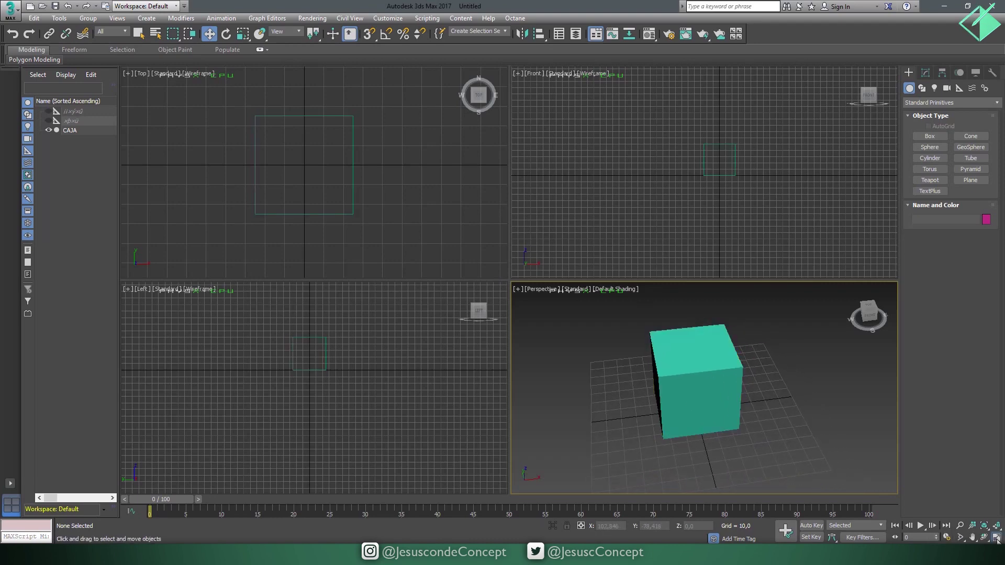
key(alt+w)
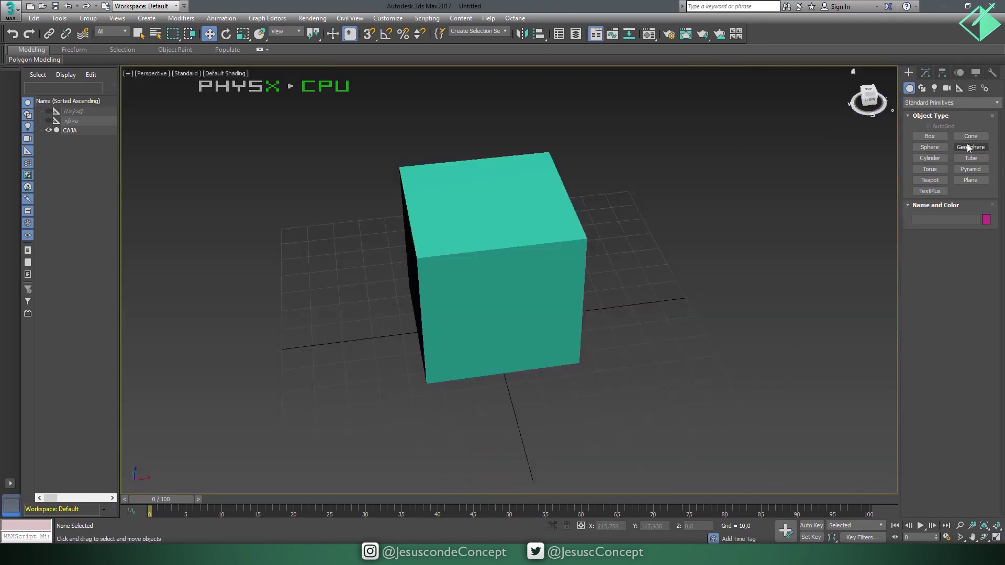
- Draw a sphere left of the cube and a cone to its right
click(939, 145)
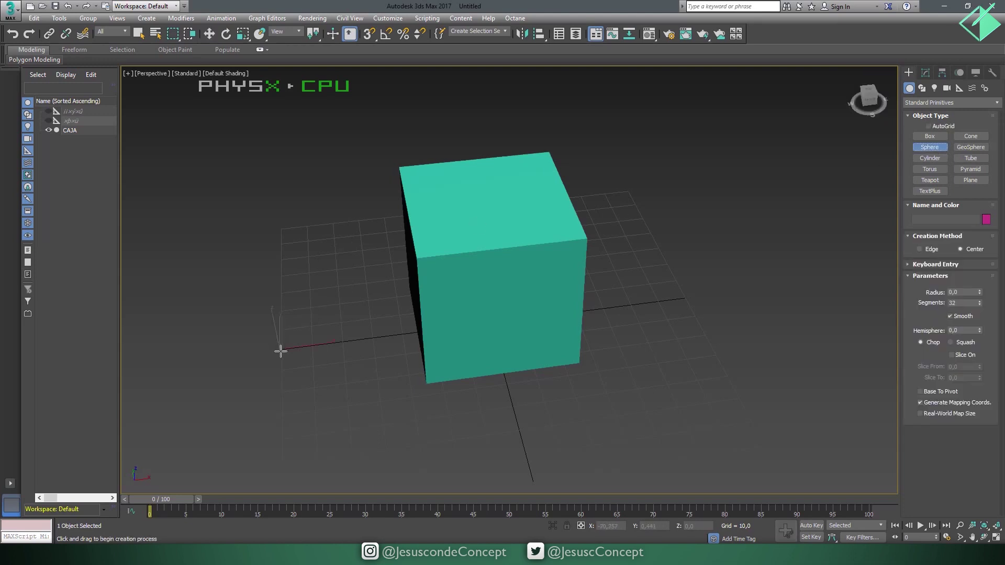
drag(280, 349, 316, 389)
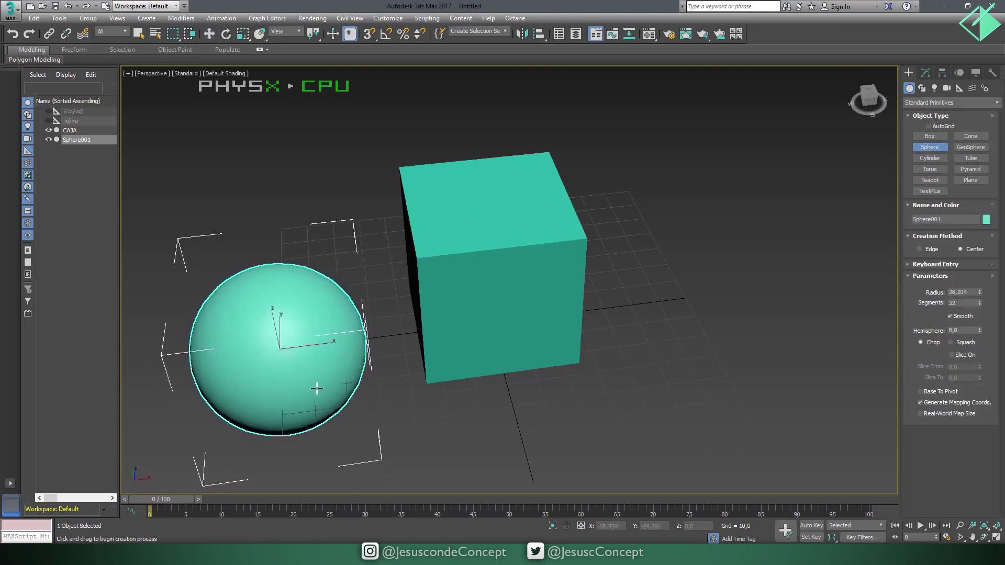
right_click(302, 308)
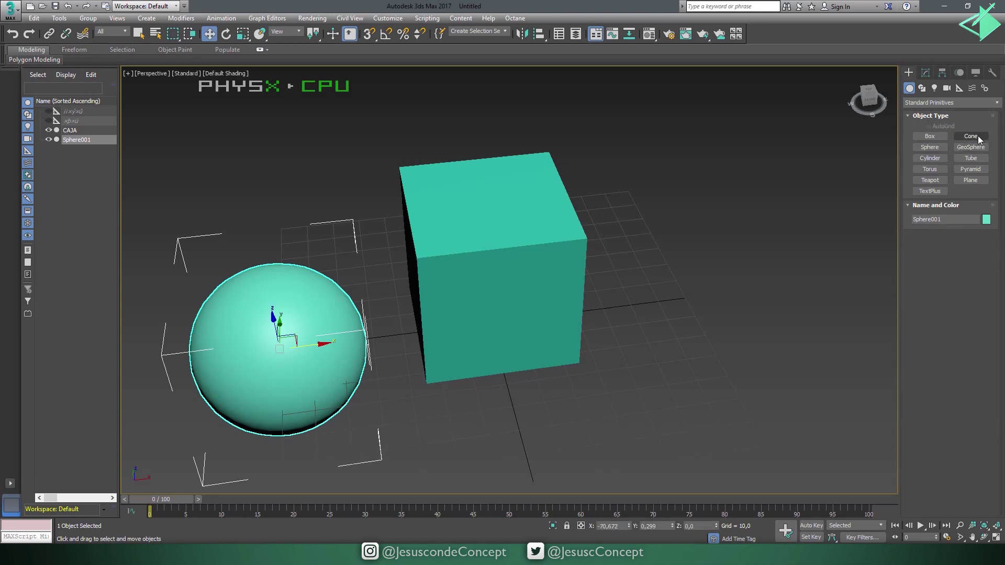
click(970, 136)
drag(684, 297, 733, 349)
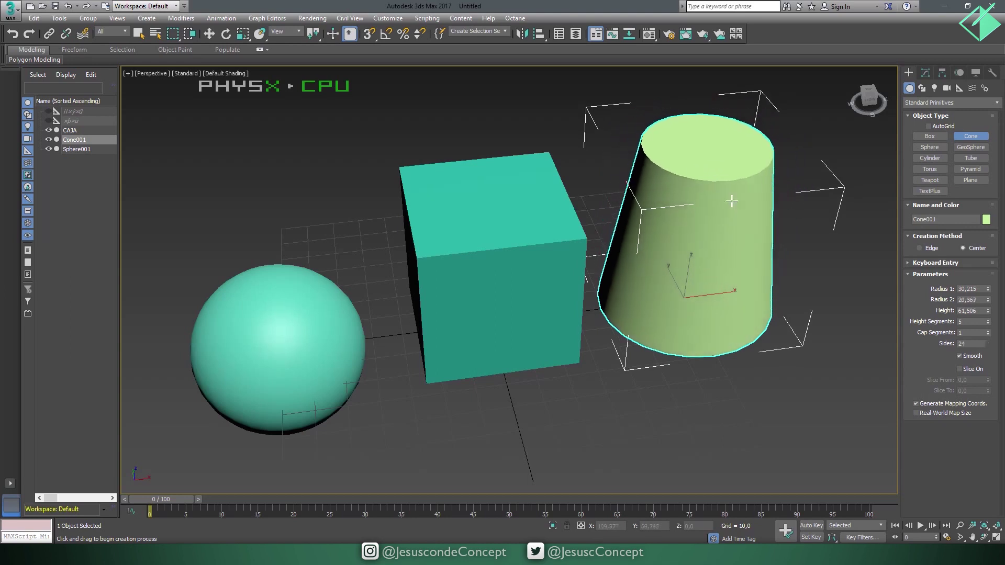
right_click(746, 275)
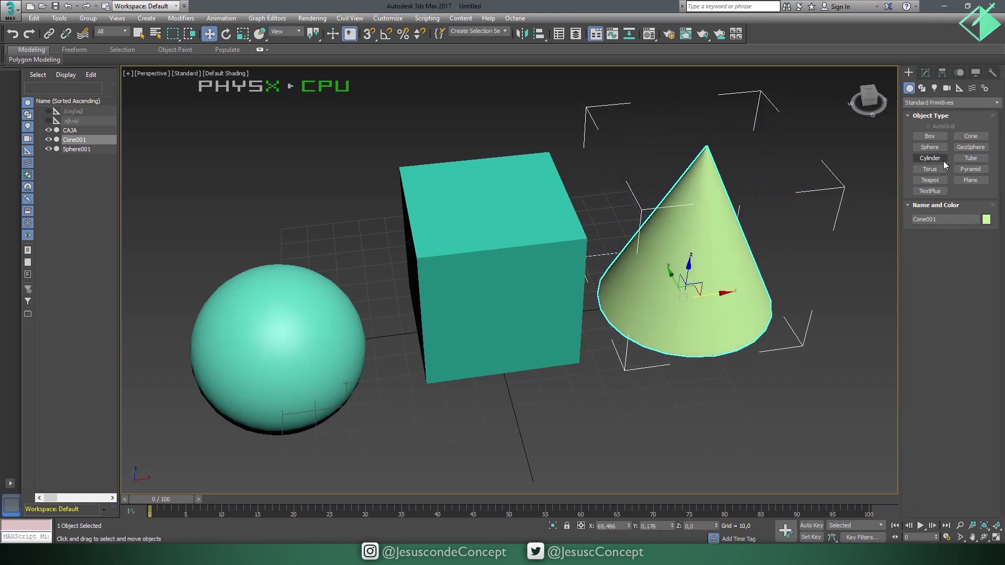
- Draw a tube in front of the cone and a cylinder in front of the cube
click(966, 158)
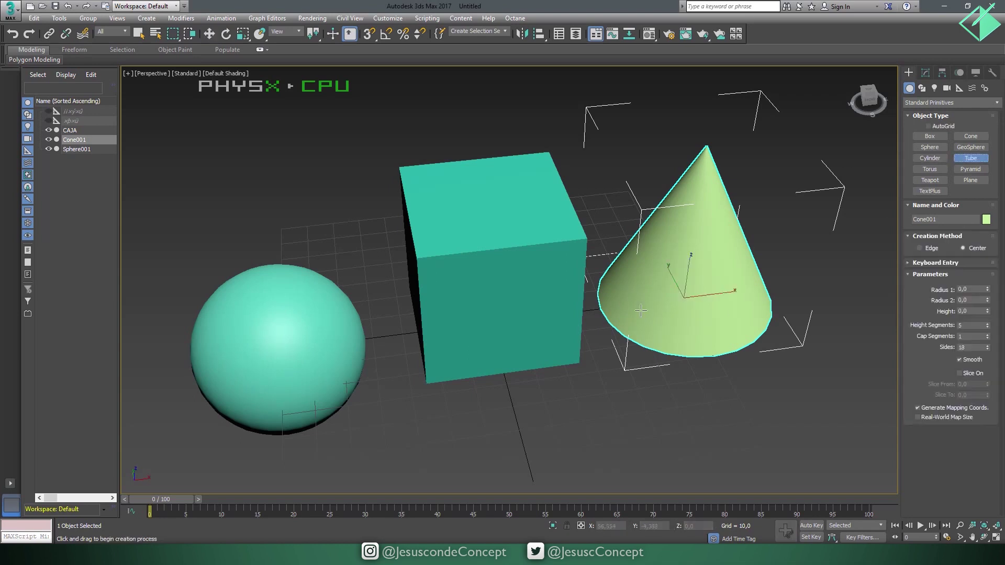
middle_drag(641, 310, 700, 253)
drag(722, 402, 748, 461)
click(749, 446)
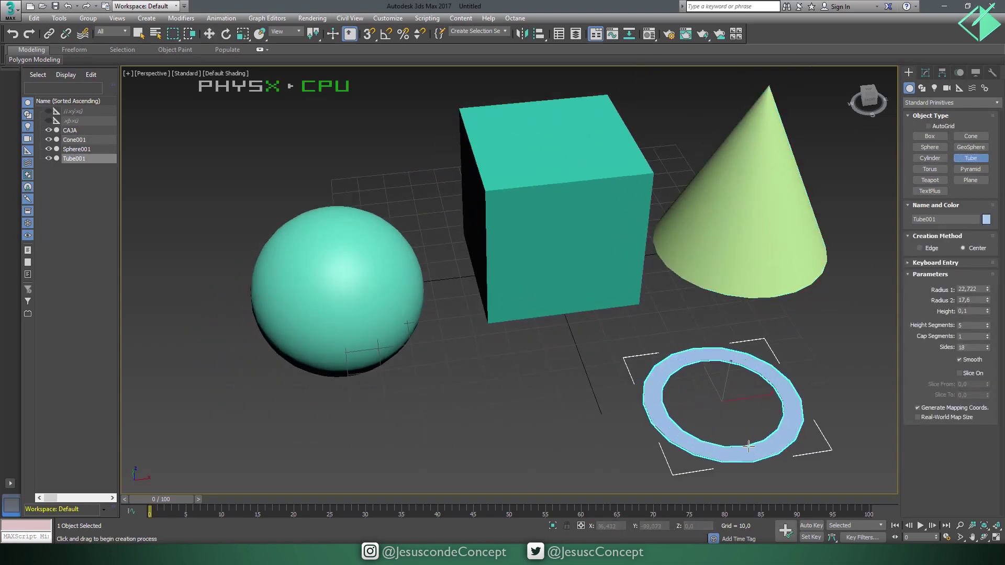
click(930, 159)
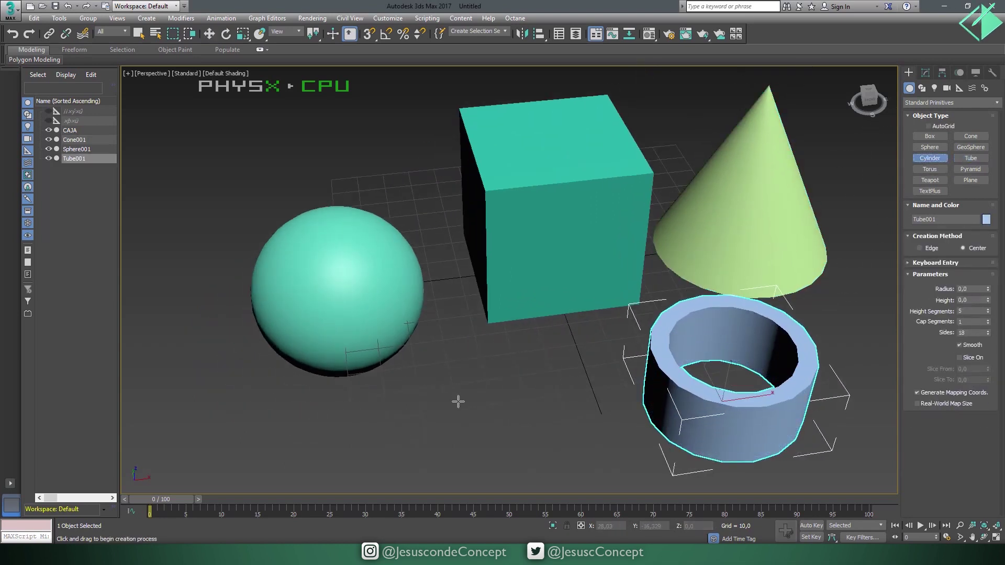
drag(492, 404, 545, 470)
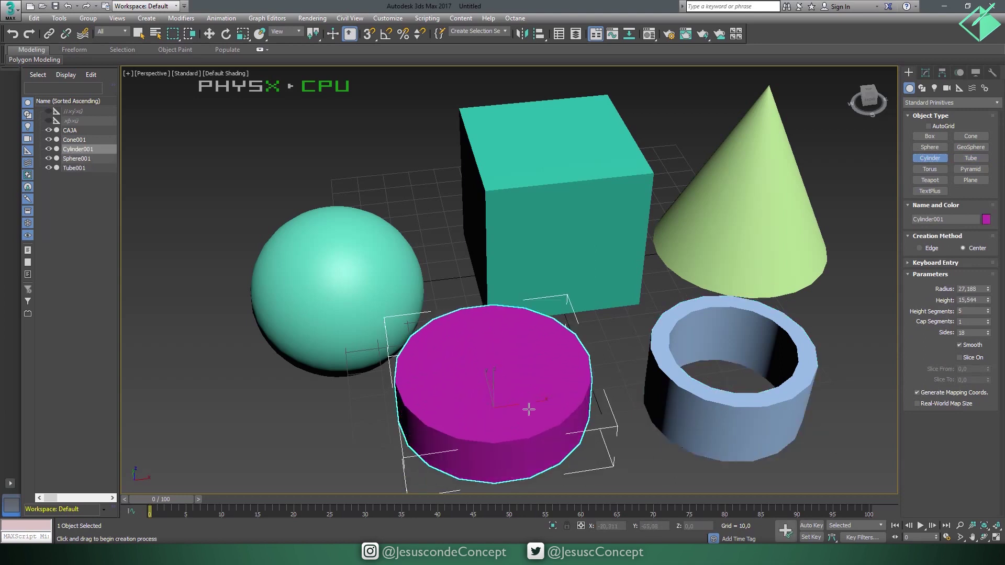
click(525, 385)
middle_drag(765, 258, 648, 281)
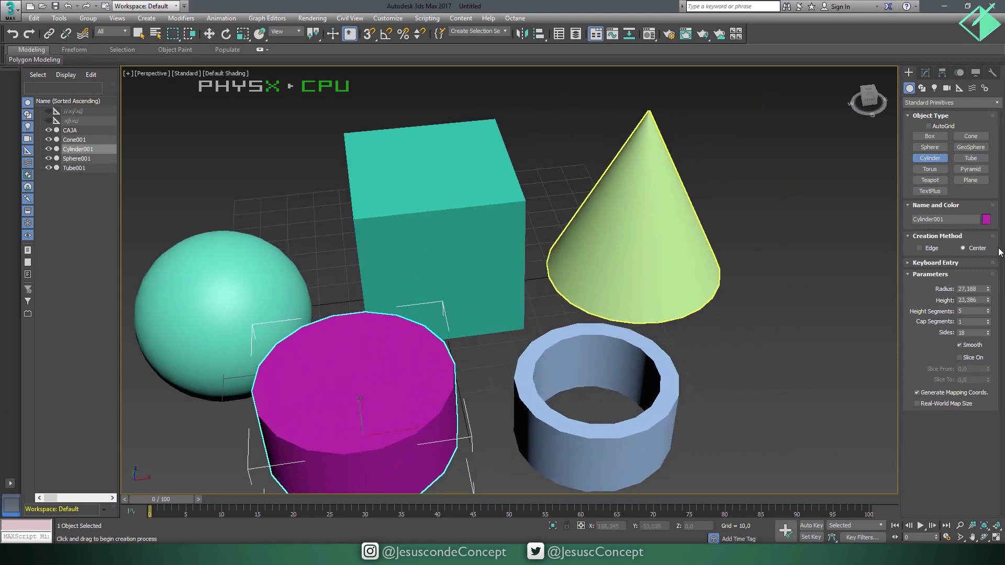
- Draw a pink torus right of the tube and a pyramid behind it
click(929, 169)
middle_drag(800, 303, 763, 289)
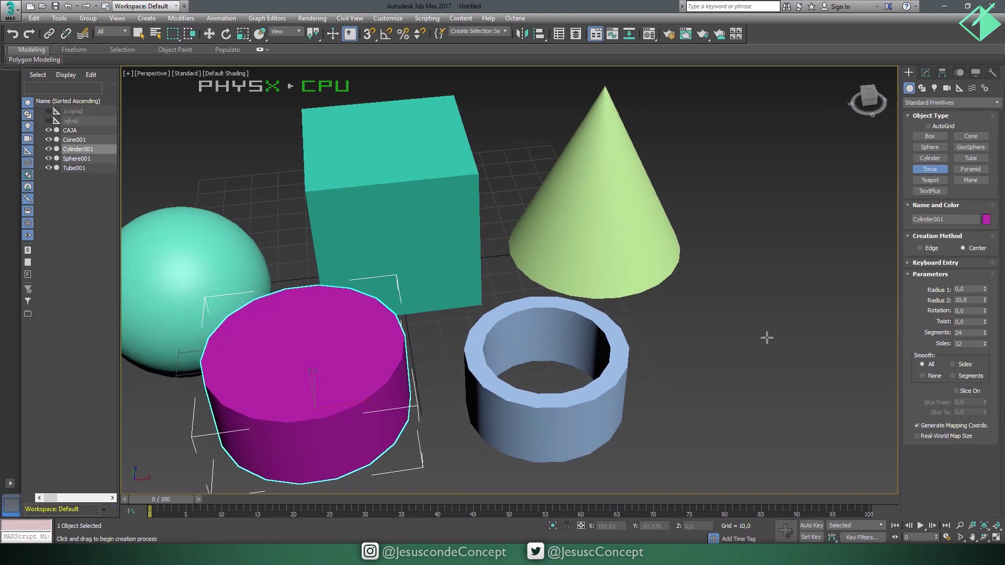
drag(767, 336, 832, 343)
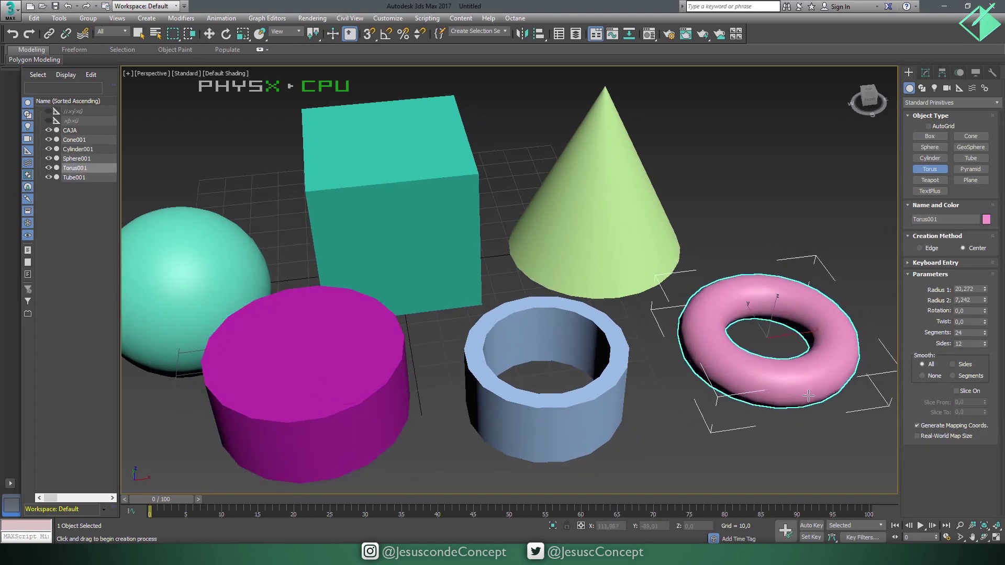
click(804, 393)
middle_drag(853, 176, 767, 168)
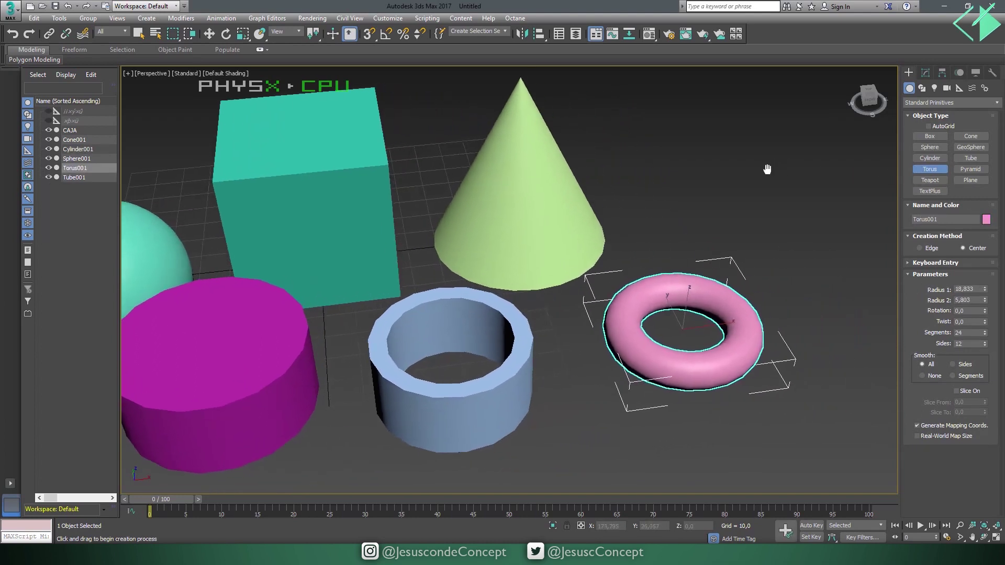
click(970, 169)
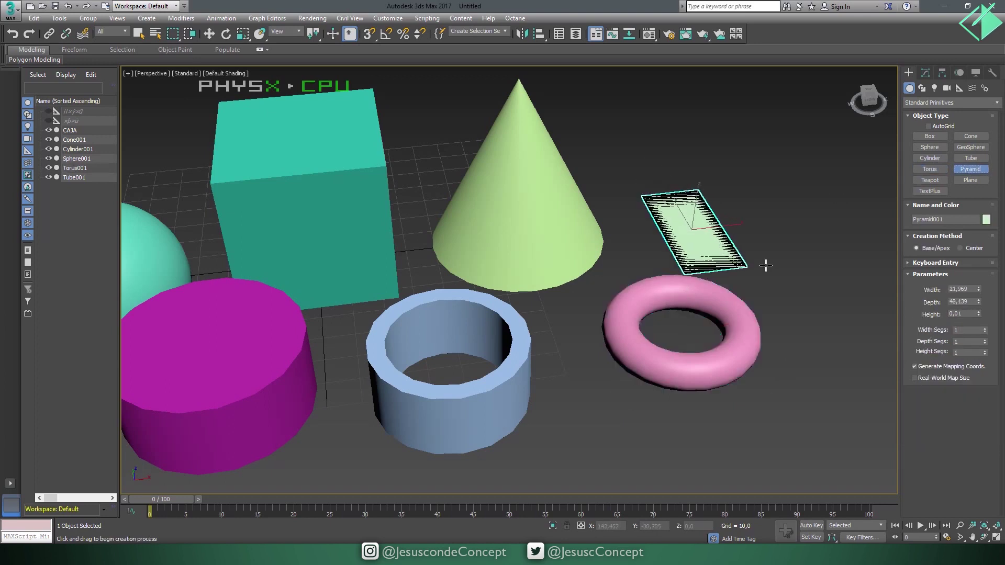
drag(646, 209, 786, 252)
click(688, 85)
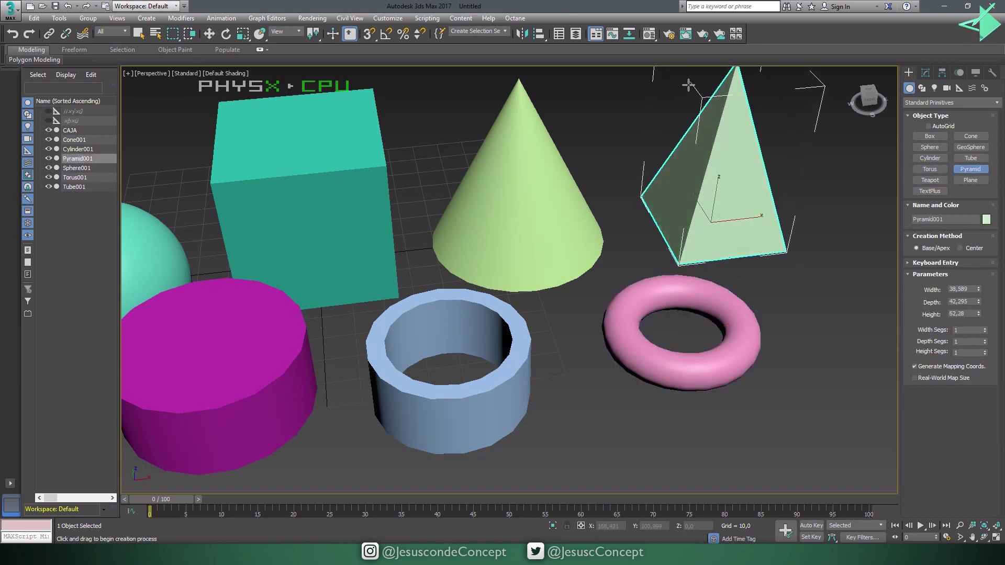
- Draw a large ground plane under all the objects
click(968, 181)
middle_drag(348, 291, 468, 294)
scroll(468, 293, down, 3)
drag(225, 211, 932, 424)
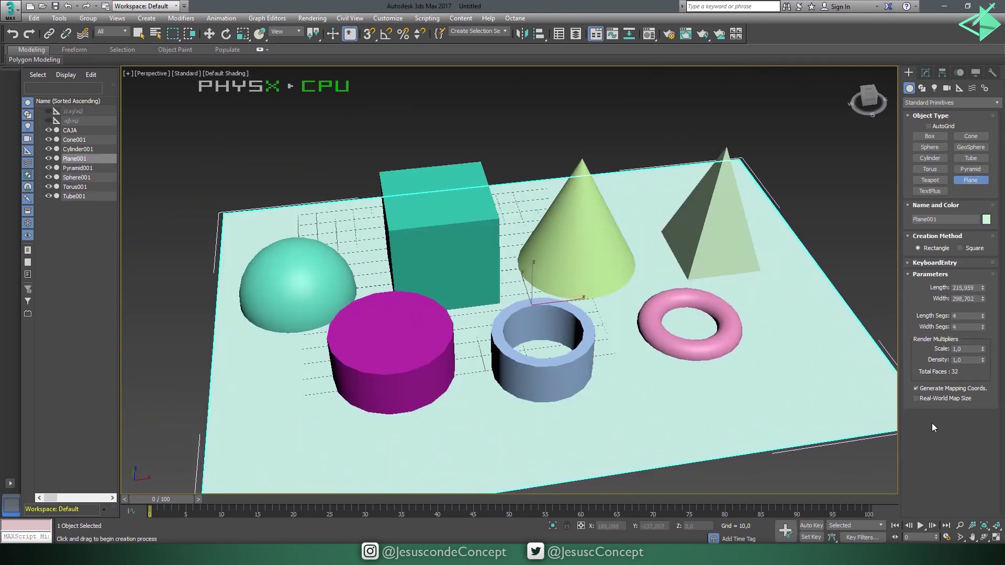
key(w)
click(513, 121)
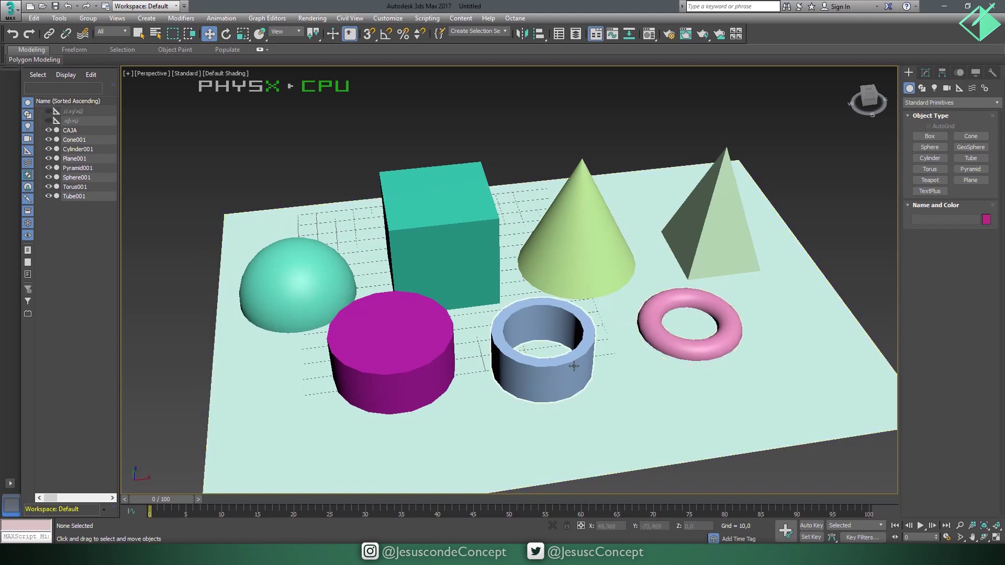
mouse_move(528, 330)
alt+middle_down()
mouse_move(555, 341)
mouse_move(462, 319)
mouse_move(520, 341)
mouse_move(547, 324)
mouse_move(767, 275)
alt+middle_up()
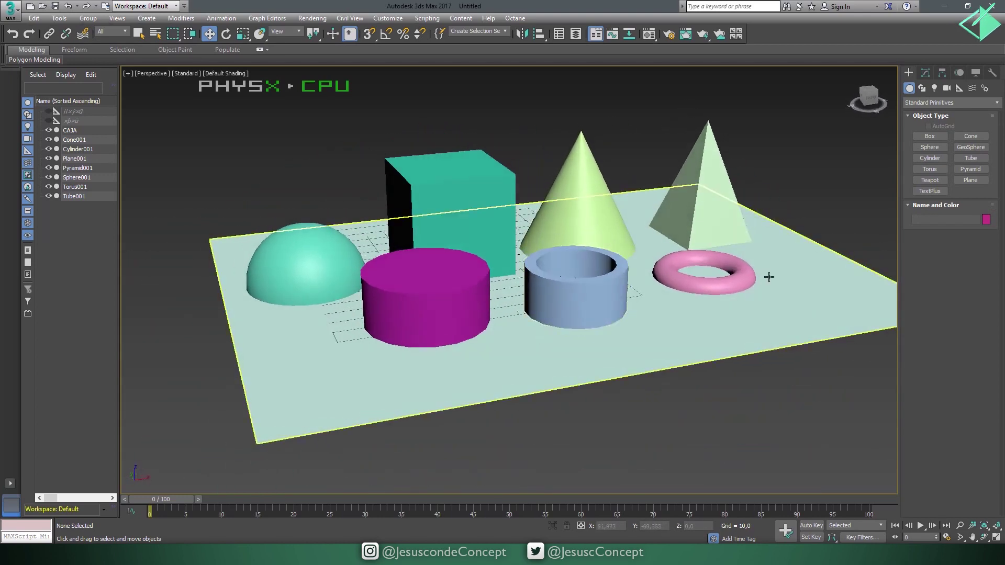
- Draw a pink teapot at the front of the plane
click(931, 180)
alt+middle_drag(626, 328, 684, 408)
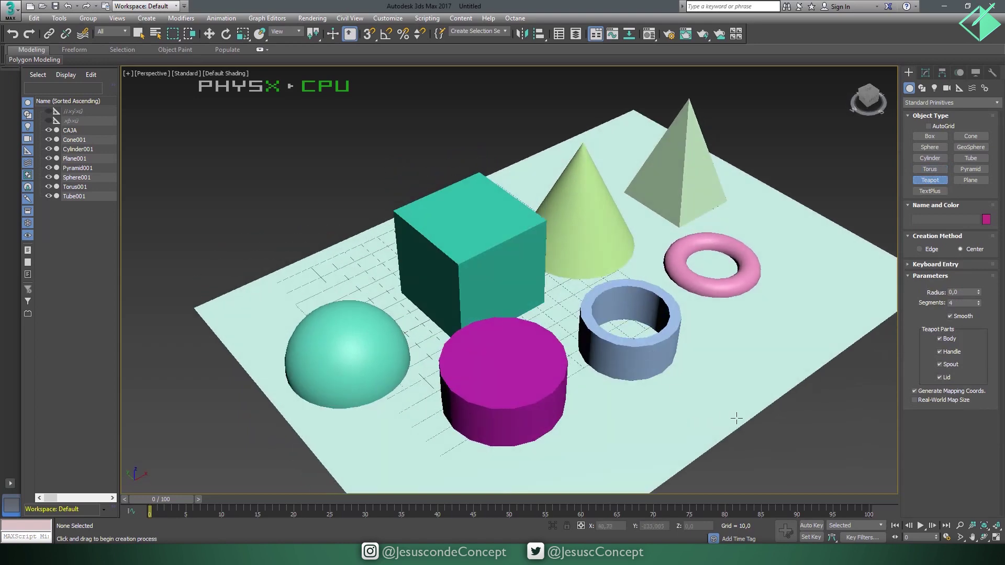
drag(736, 414, 755, 445)
drag(757, 448, 762, 454)
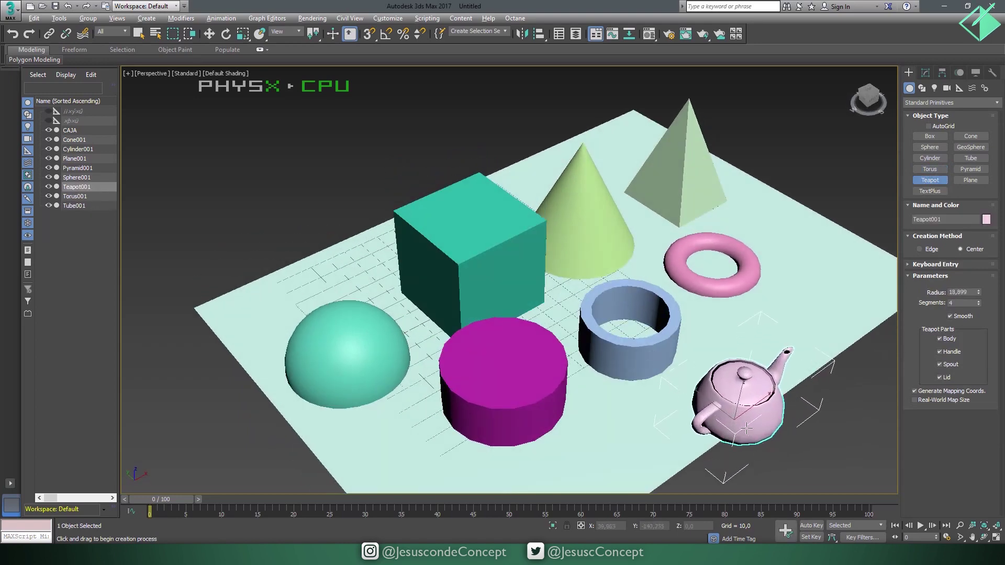
mouse_move(761, 455)
alt+middle_down()
mouse_move(683, 414)
mouse_move(624, 418)
mouse_move(632, 413)
alt+middle_up()
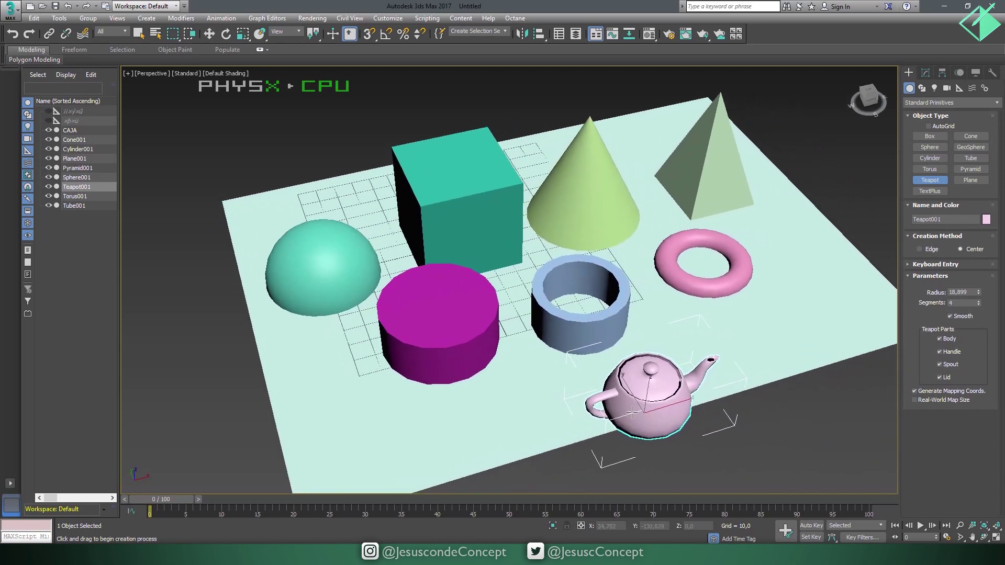
- Delete Teapot001 and select the sphere for moving
key(Delete)
right_click(489, 312)
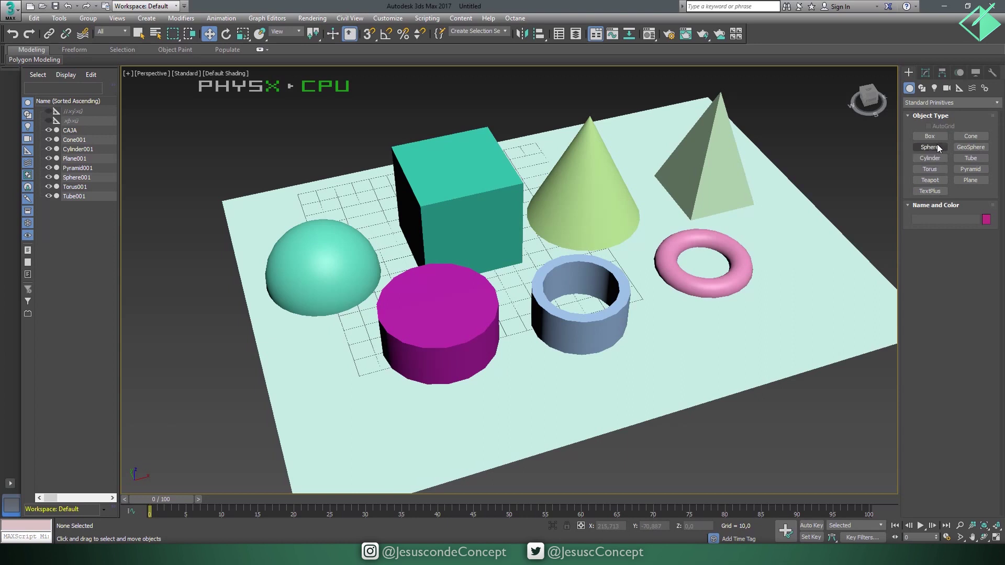
right_click(335, 270)
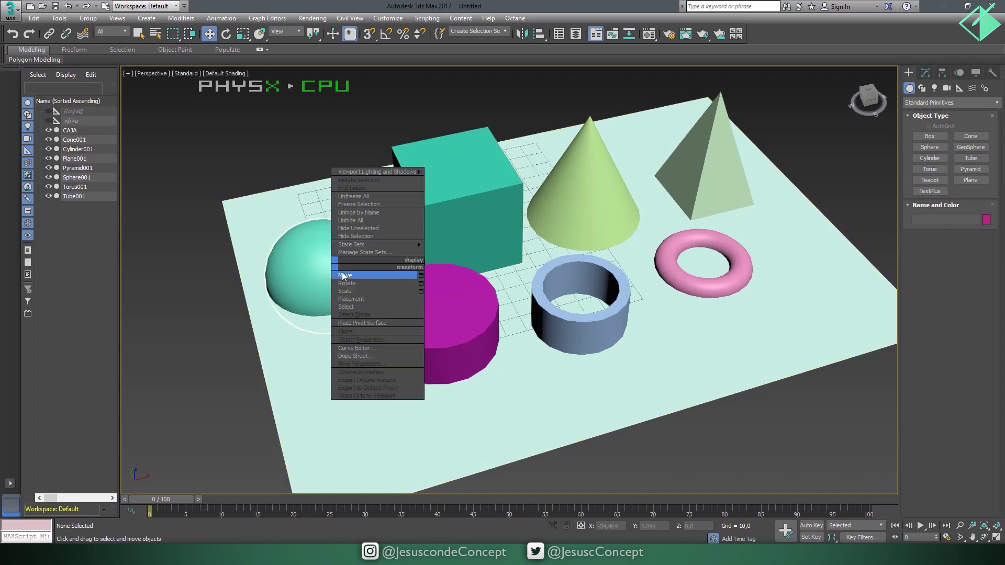
click(341, 275)
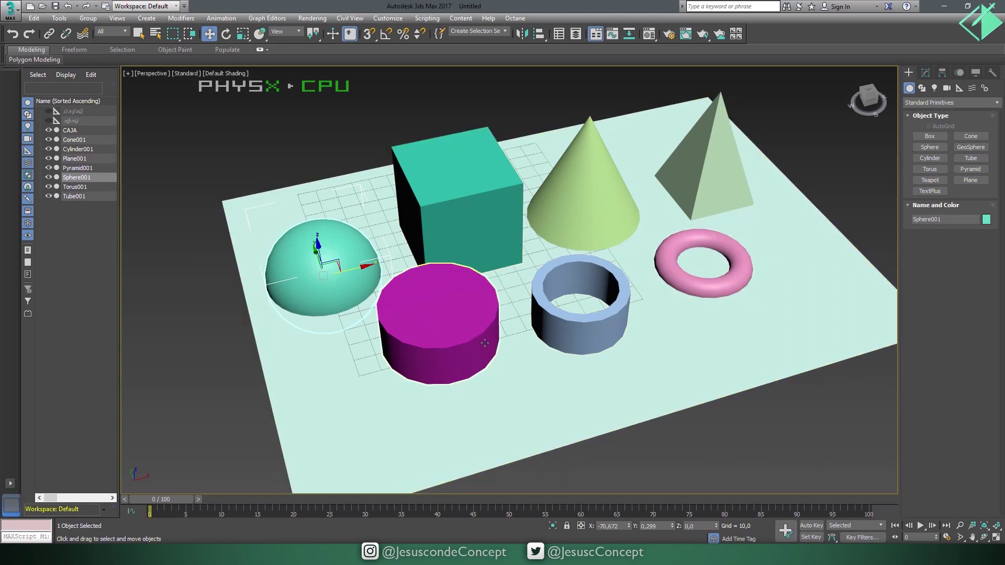
- Lift the sphere along Z to about 27.709 so it rests on the plane
middle_drag(479, 341, 463, 349)
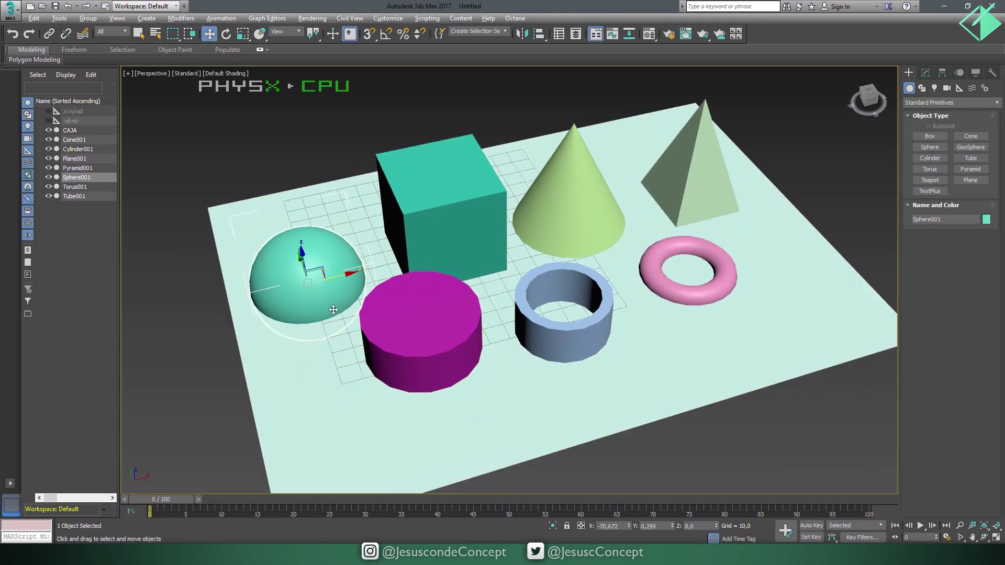
alt+middle_drag(333, 309, 361, 287)
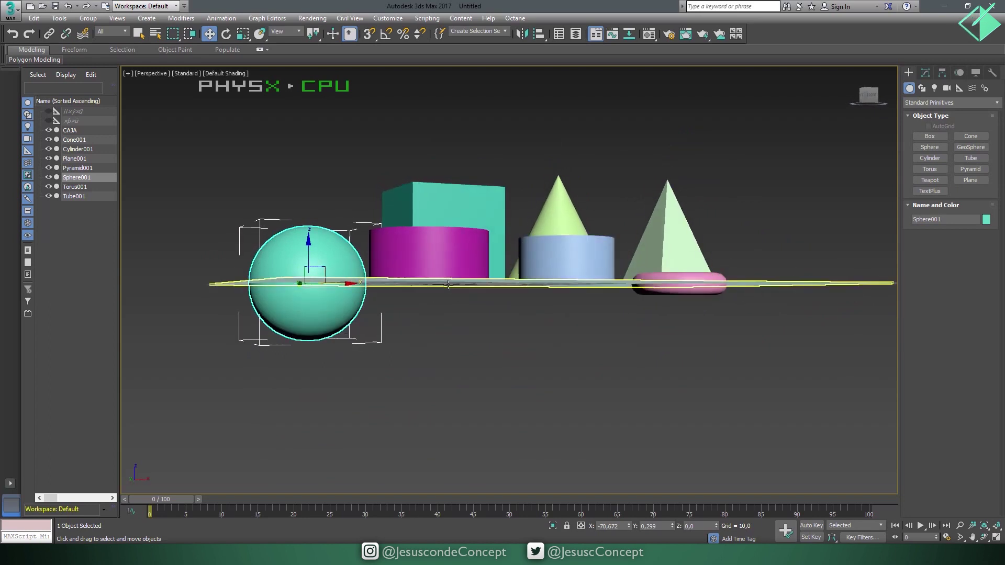
alt+middle_drag(417, 293, 323, 269)
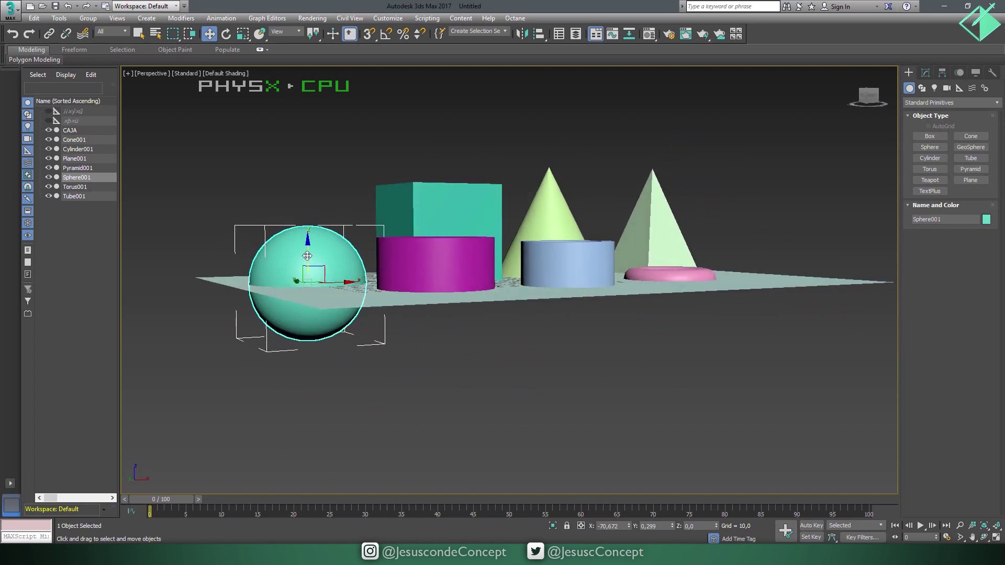
drag(307, 256, 309, 202)
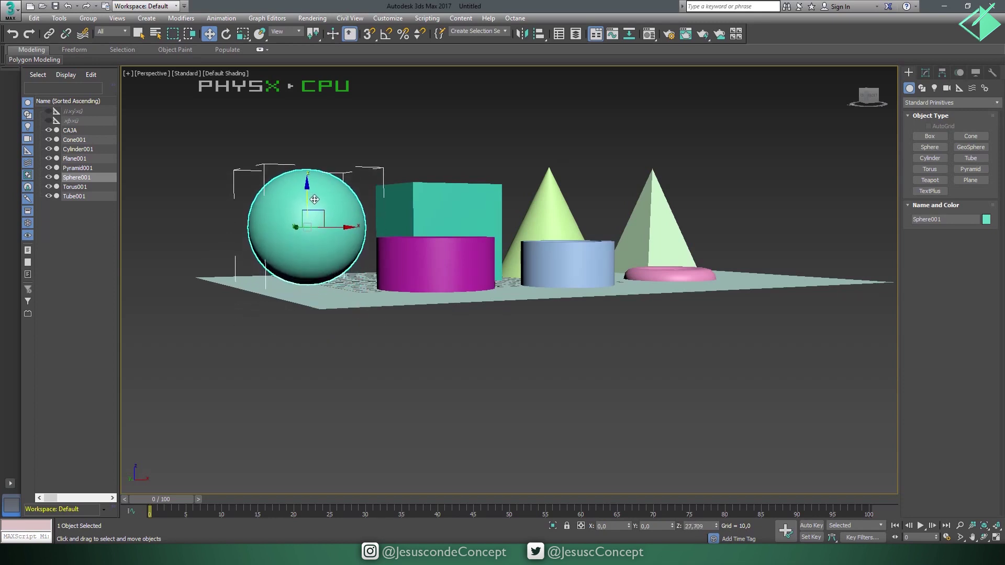
key(ctrl+z)
mouse_move(403, 236)
alt+middle_down()
mouse_move(531, 180)
mouse_move(515, 226)
alt+middle_up()
key(ctrl+d)
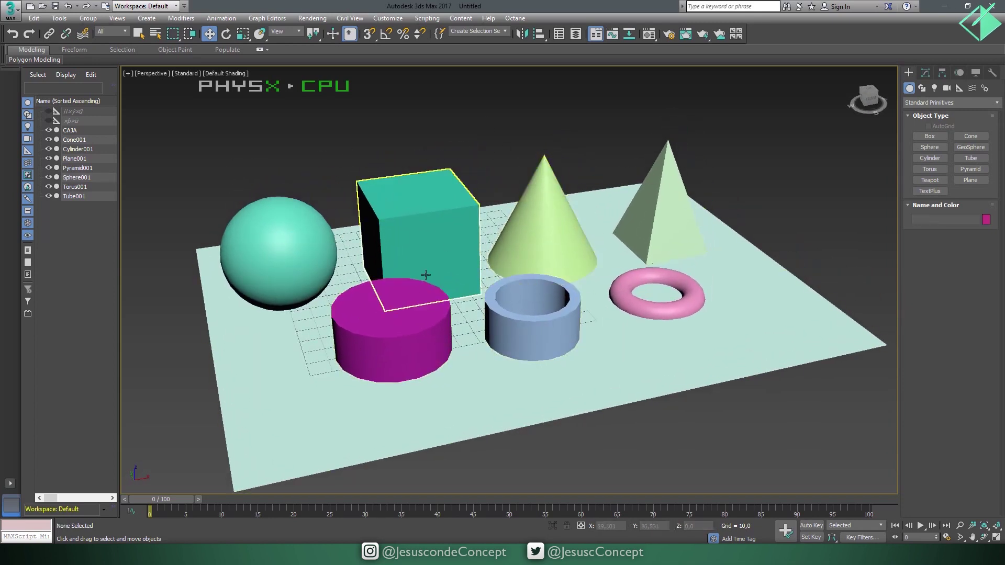
- Switch the Perspective view to Wireframe Override and select the cylinder
middle_drag(417, 283, 420, 272)
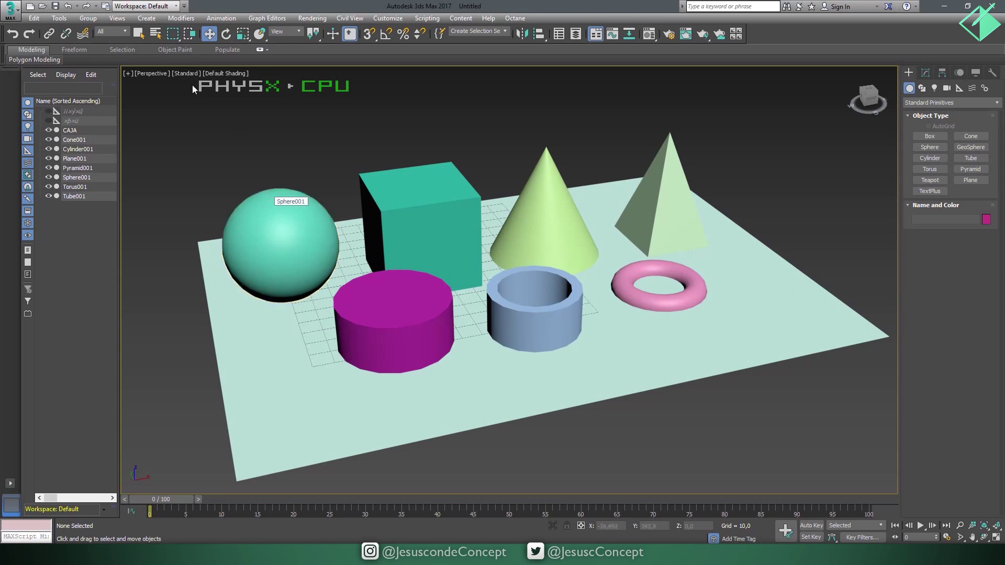
click(181, 74)
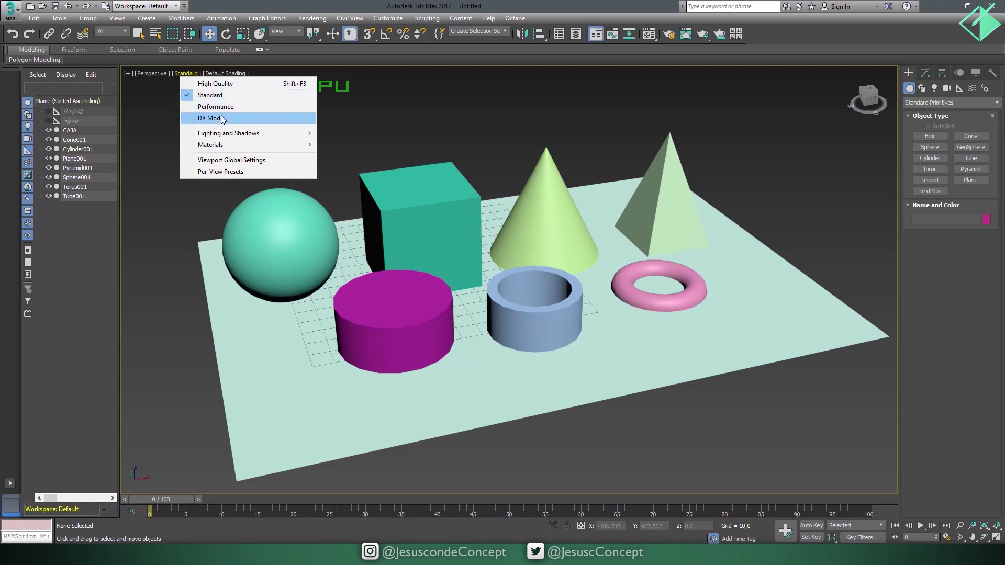
click(219, 73)
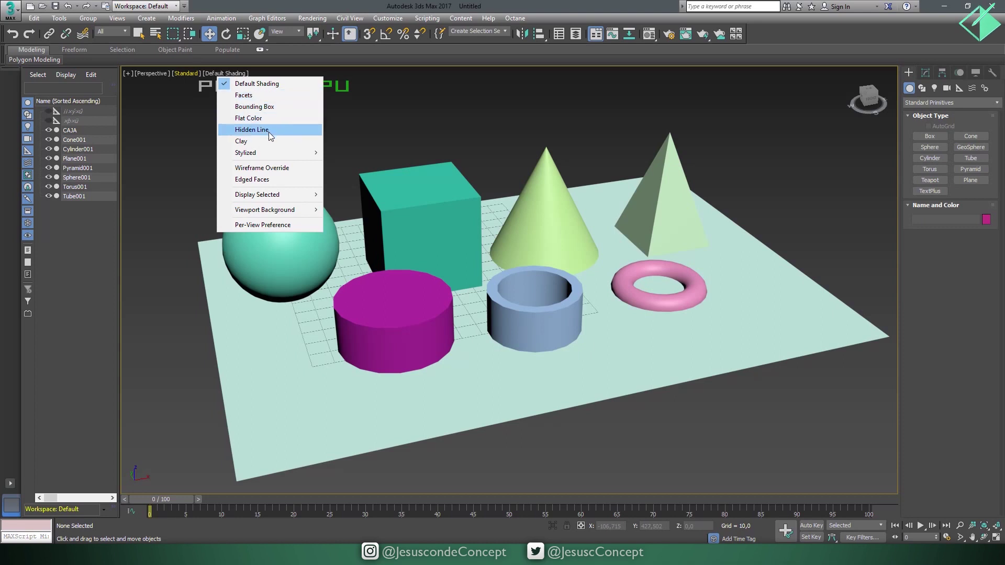
click(265, 171)
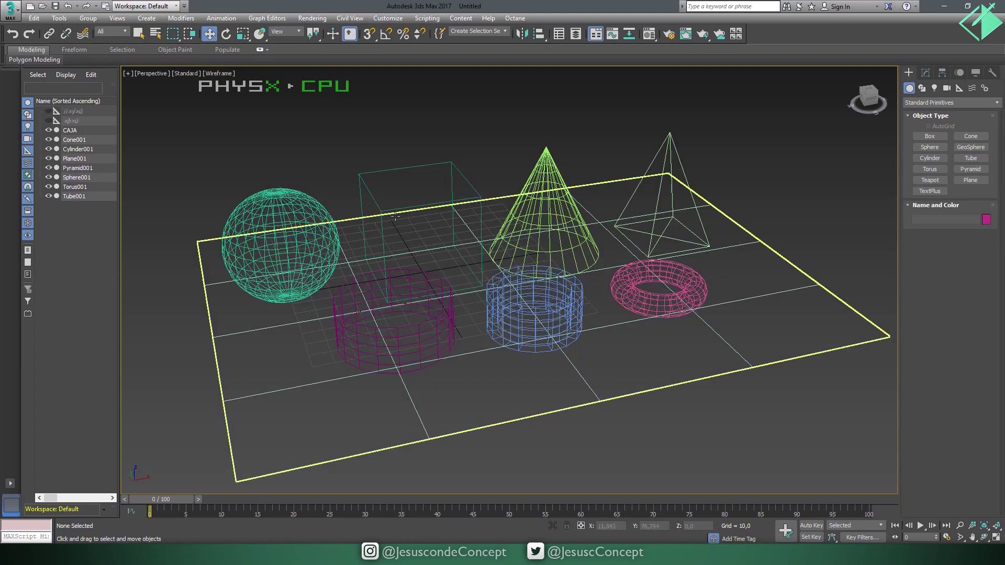
mouse_move(418, 212)
middle_down()
mouse_move(425, 240)
mouse_move(406, 199)
mouse_move(330, 209)
mouse_move(397, 242)
mouse_move(412, 214)
mouse_move(348, 206)
mouse_move(403, 220)
mouse_move(396, 215)
middle_up()
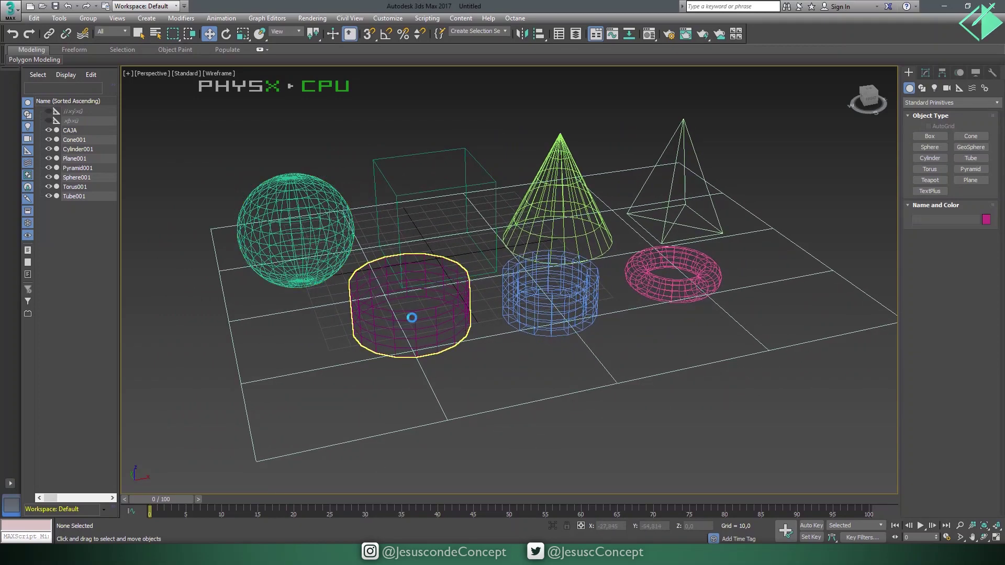
scroll(410, 316, up, 3)
scroll(450, 303, up, 3)
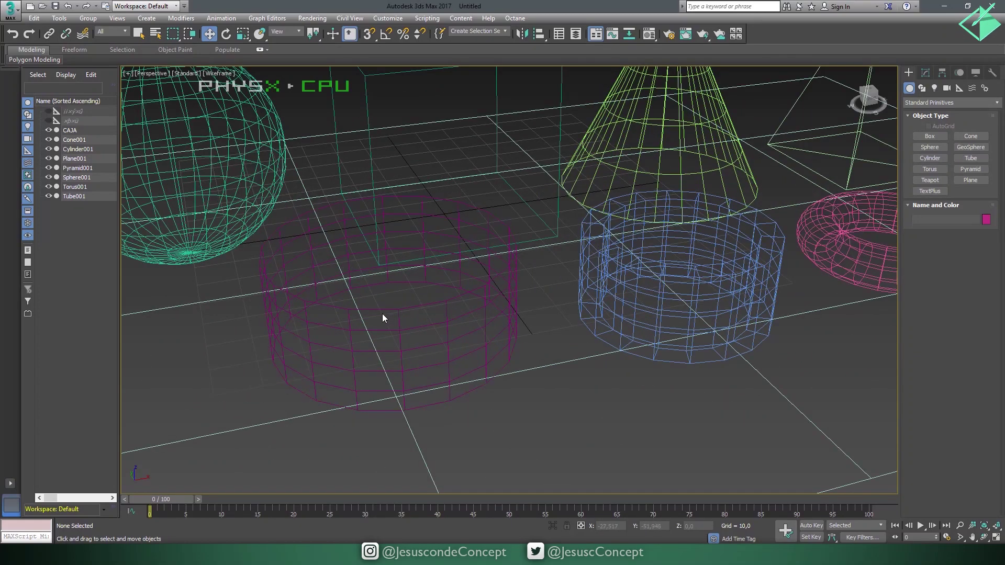
click(351, 322)
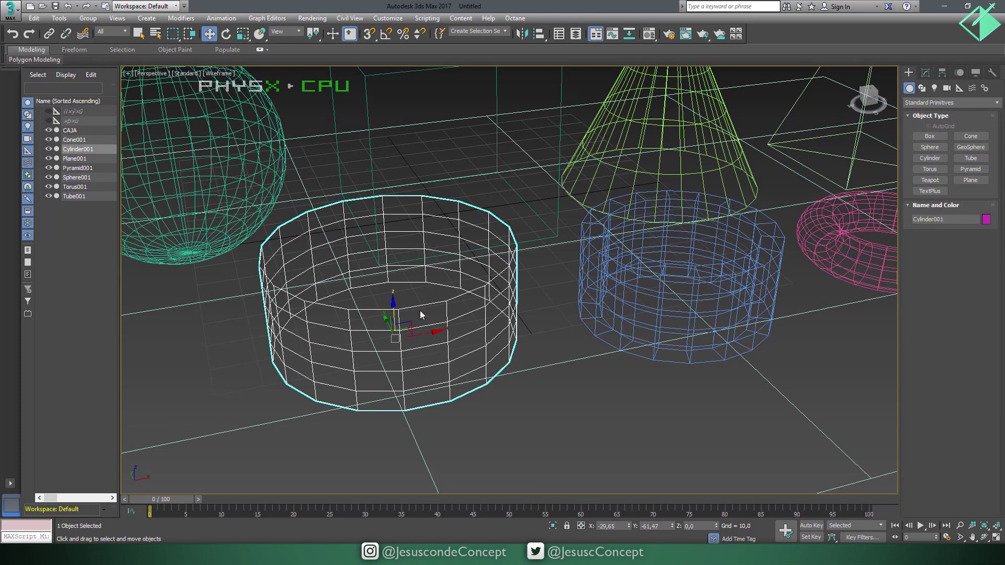
alt+middle_drag(397, 289, 413, 309)
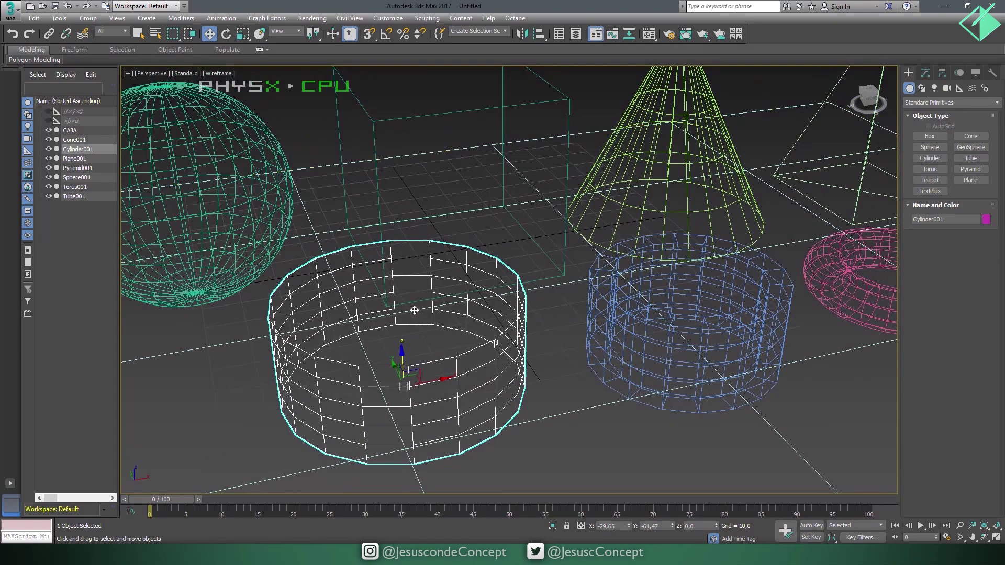
- Return to Default Shading with Edged Faces enabled
click(219, 74)
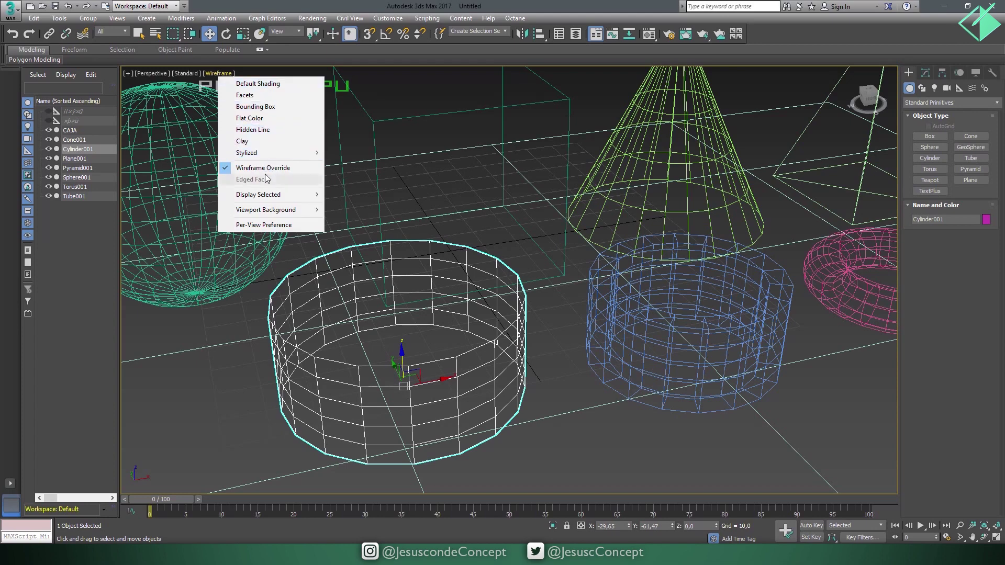
click(262, 85)
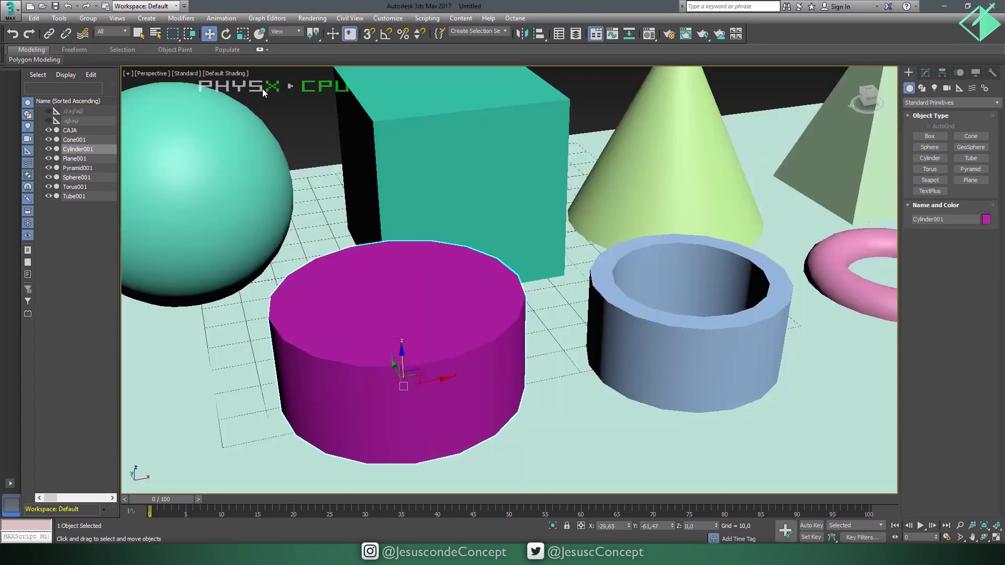
click(238, 74)
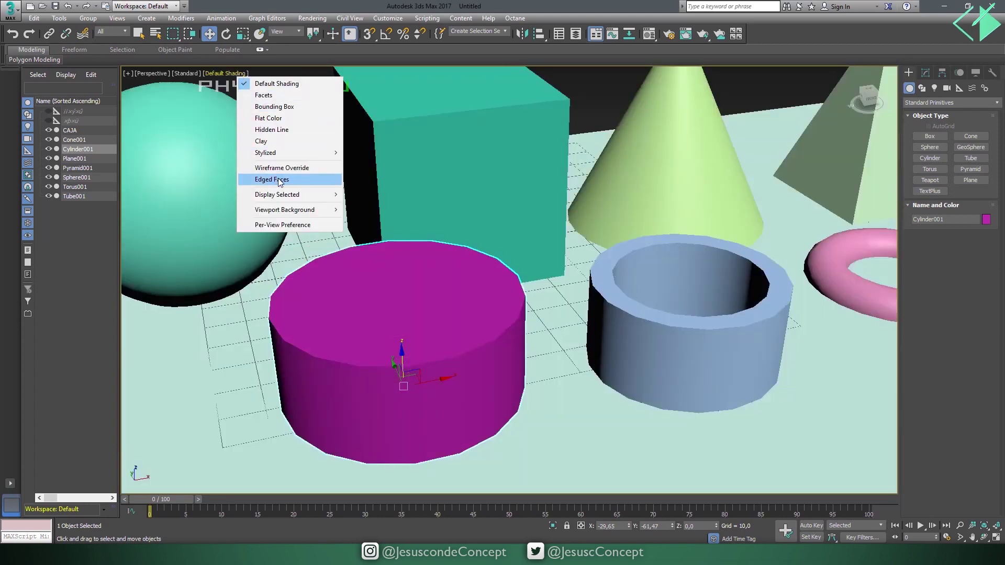
click(267, 181)
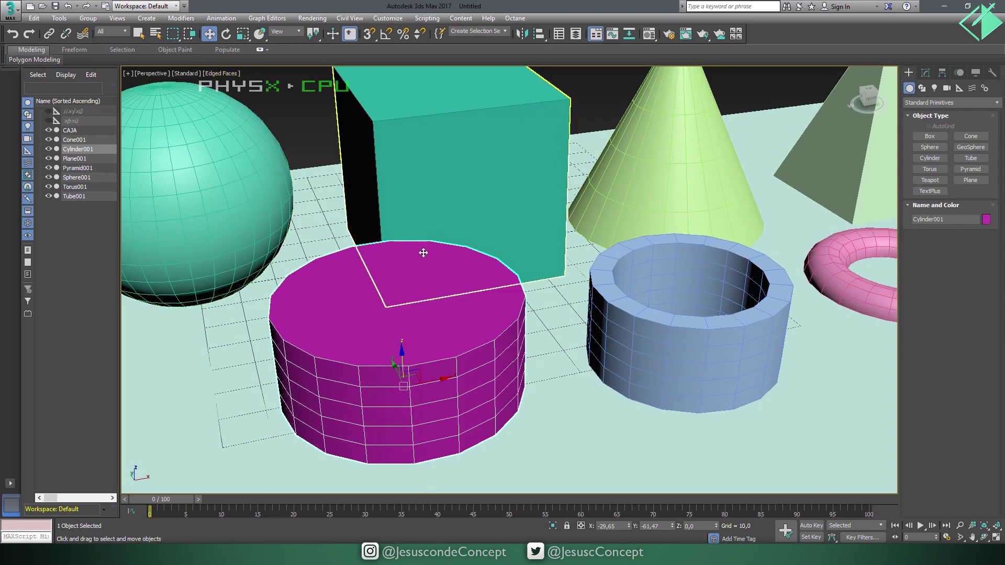
mouse_move(480, 202)
middle_down()
mouse_move(497, 231)
mouse_move(486, 244)
middle_up()
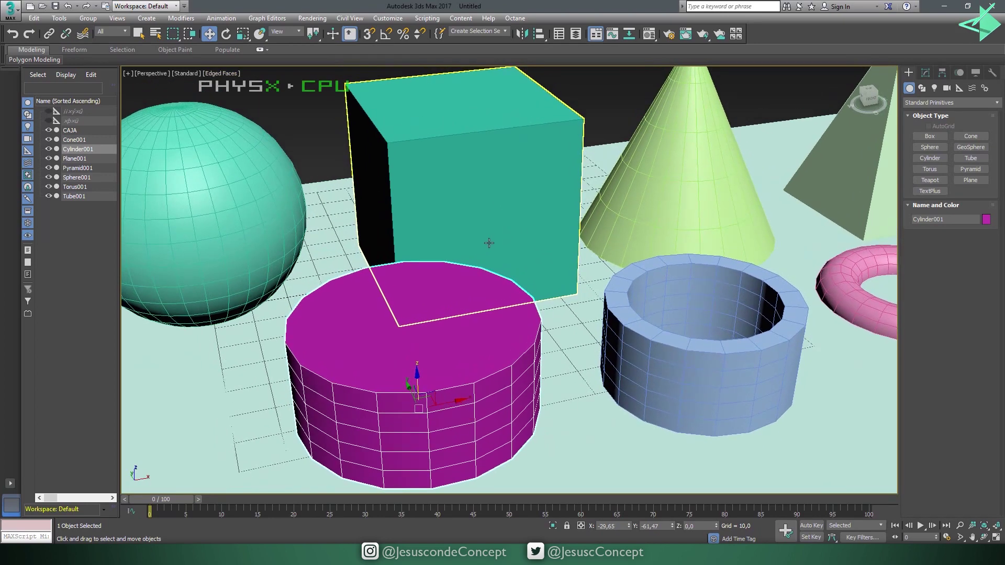
- Toggle Facets shading on, off and on, then switch to Bounding Box display
click(221, 74)
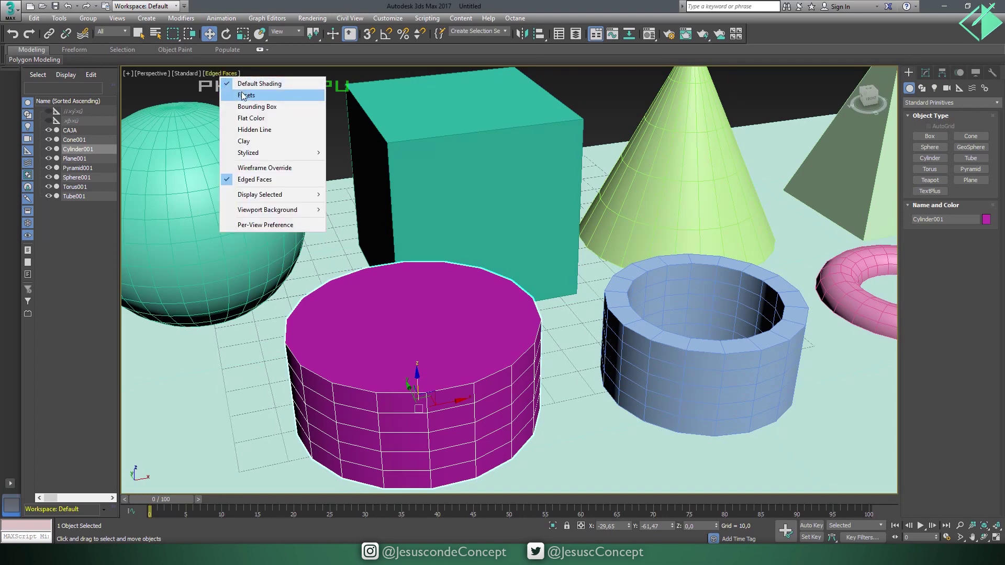
click(241, 95)
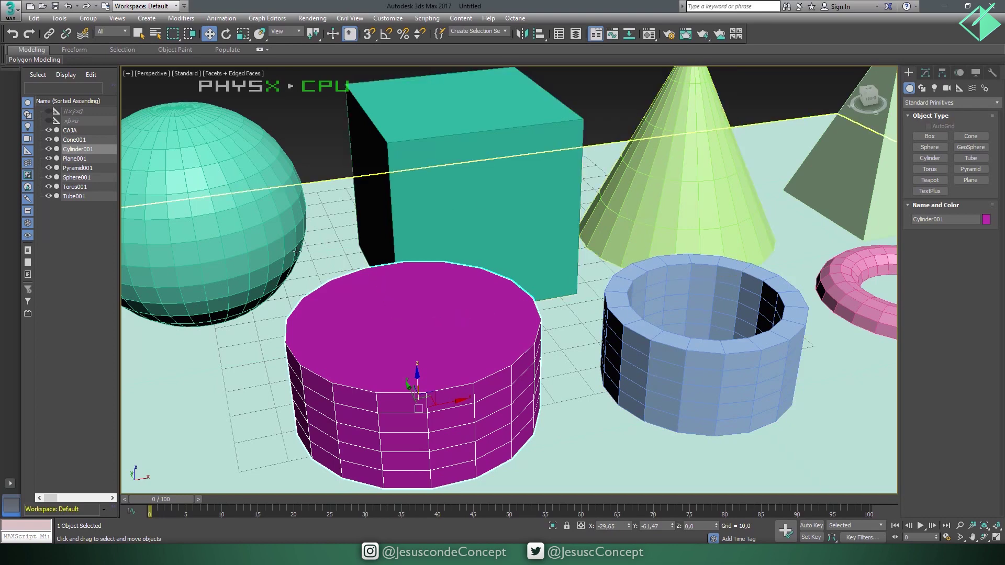
click(240, 74)
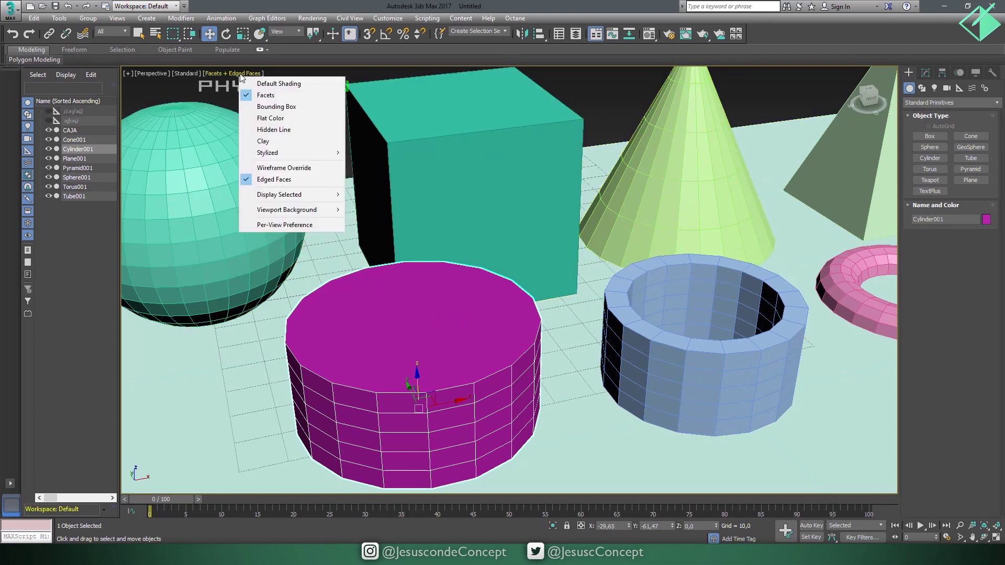
click(251, 84)
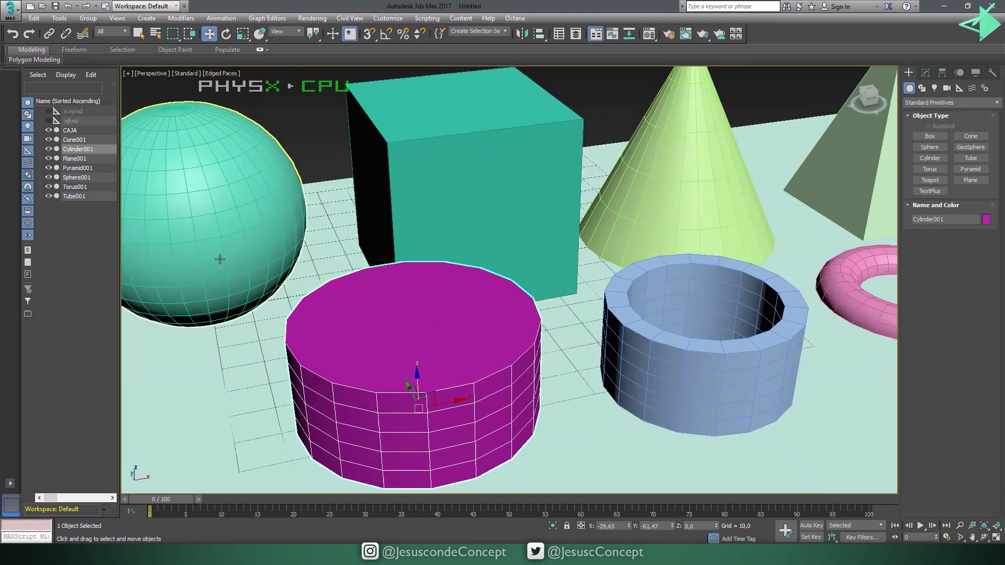
click(227, 73)
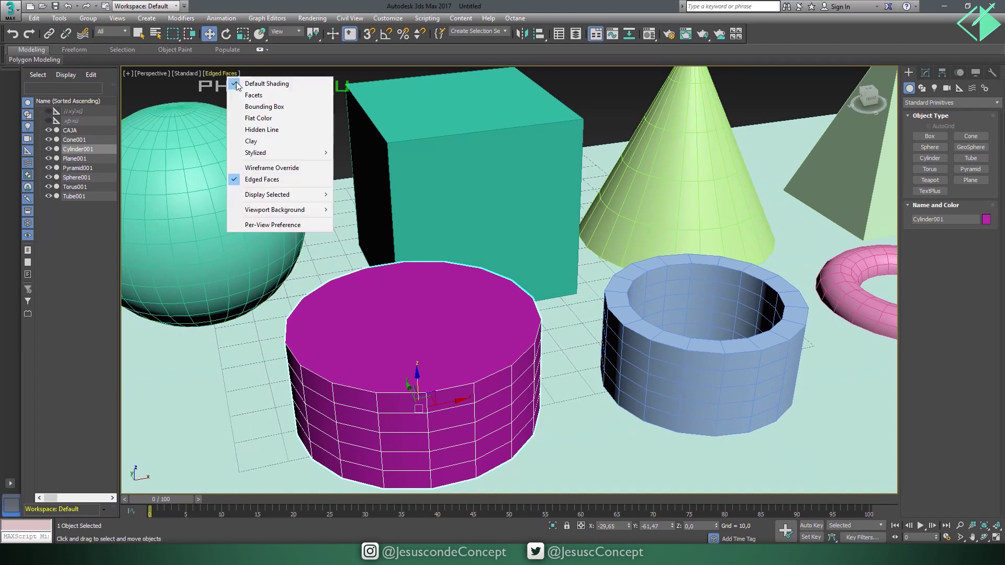
click(253, 97)
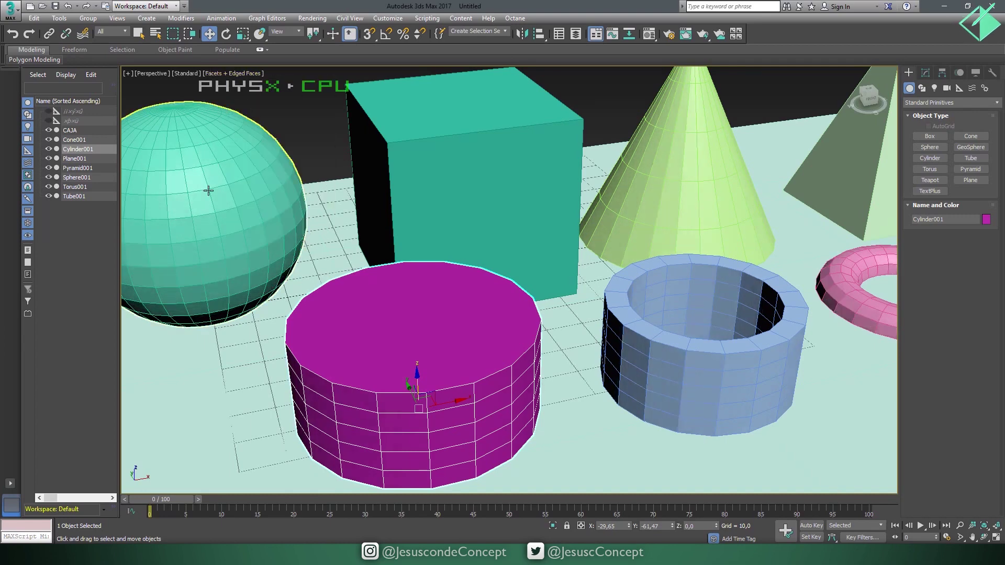
click(229, 73)
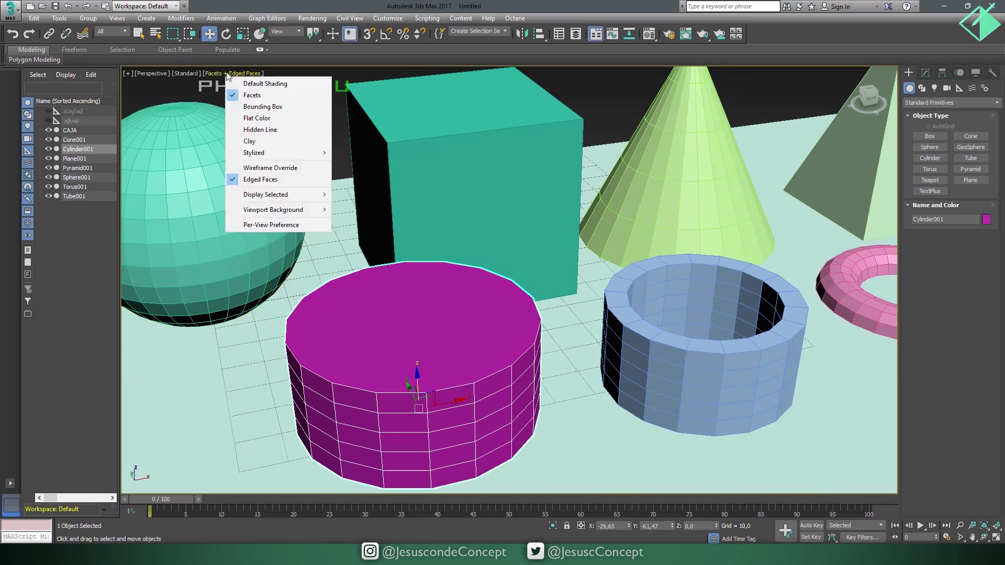
click(250, 108)
scroll(565, 346, down, 3)
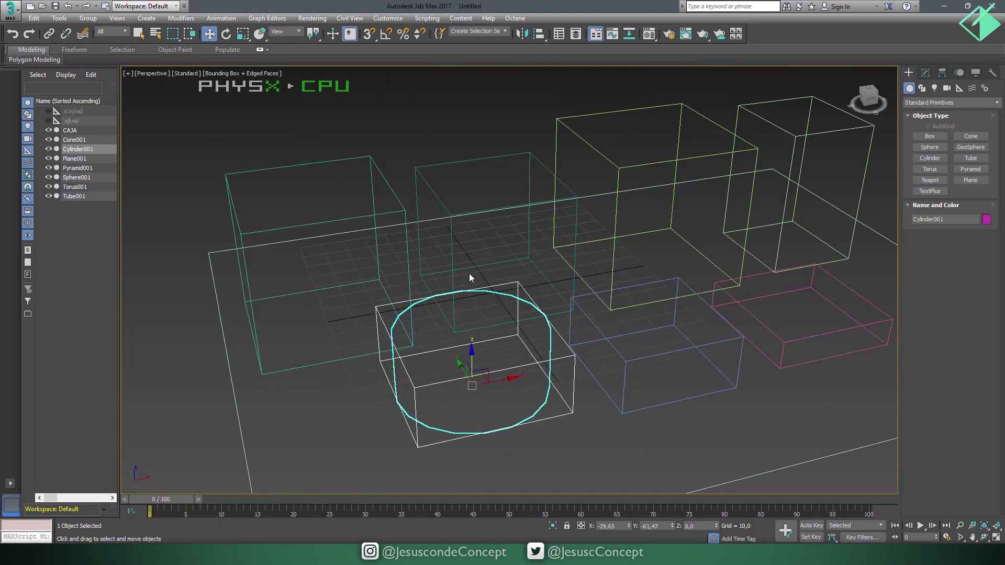
- Switch to Flat Color shading, deselect the cylinder, and toggle Edged Faces off and on
click(256, 75)
click(283, 118)
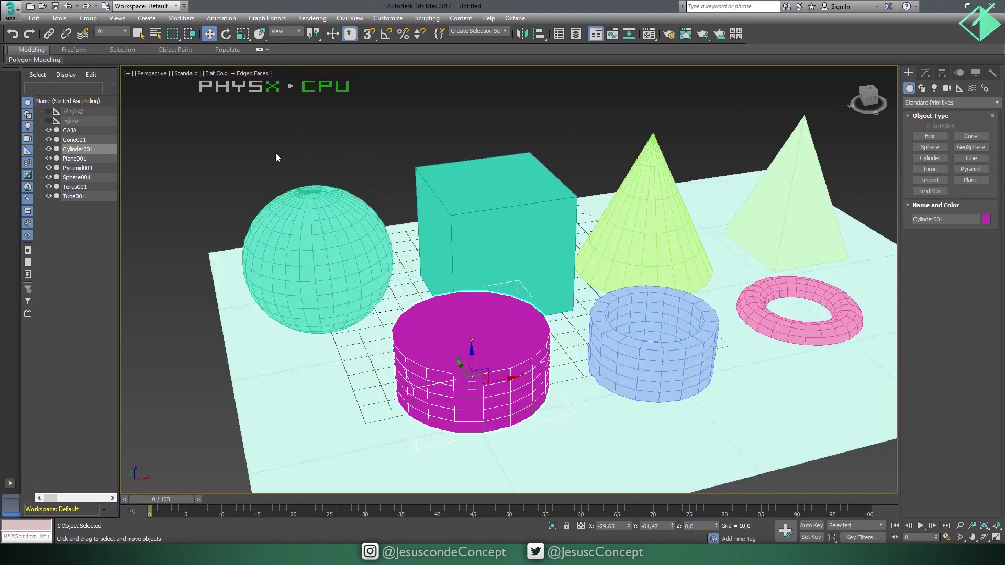
scroll(583, 197, up, 2)
click(516, 170)
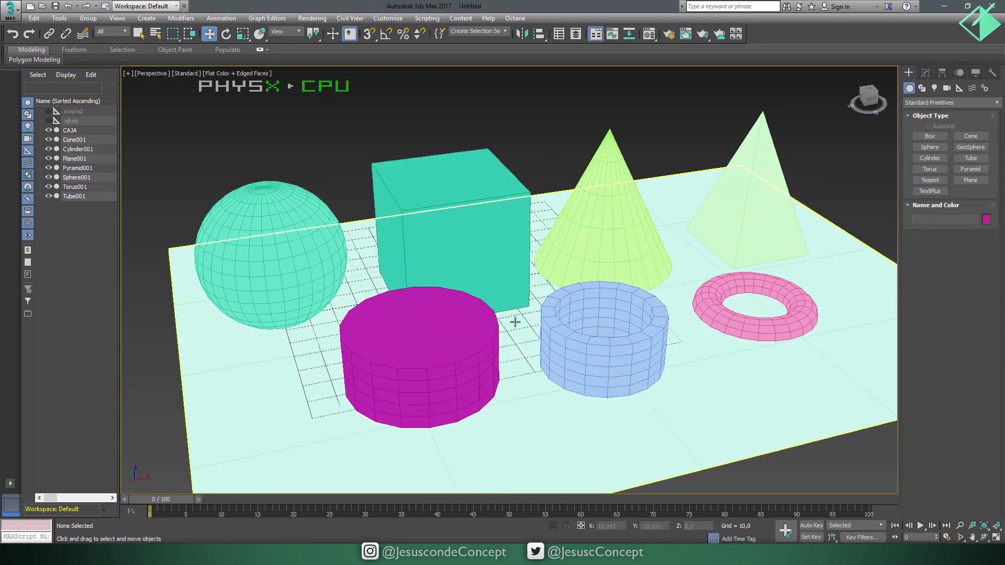
key(F4)
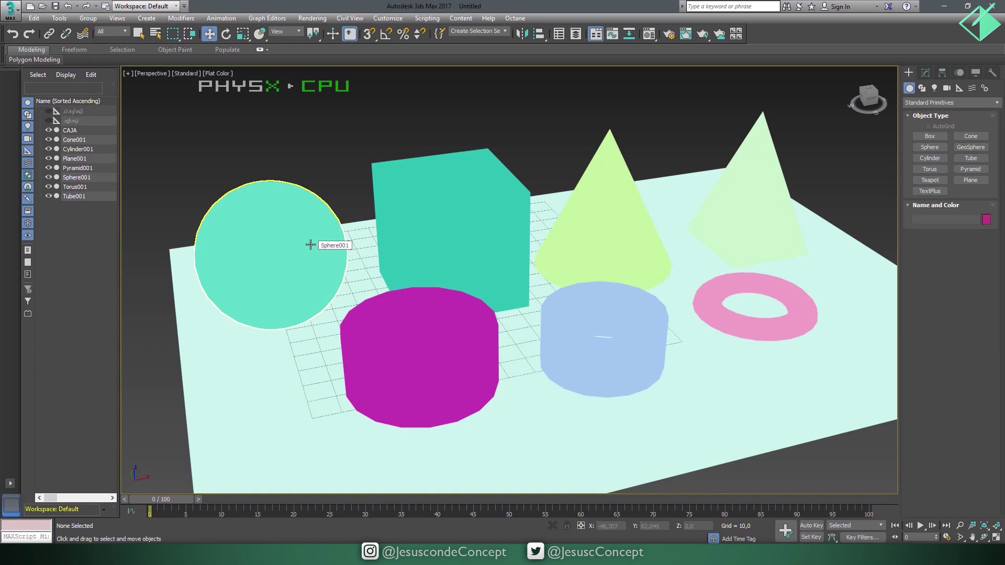
key(F4)
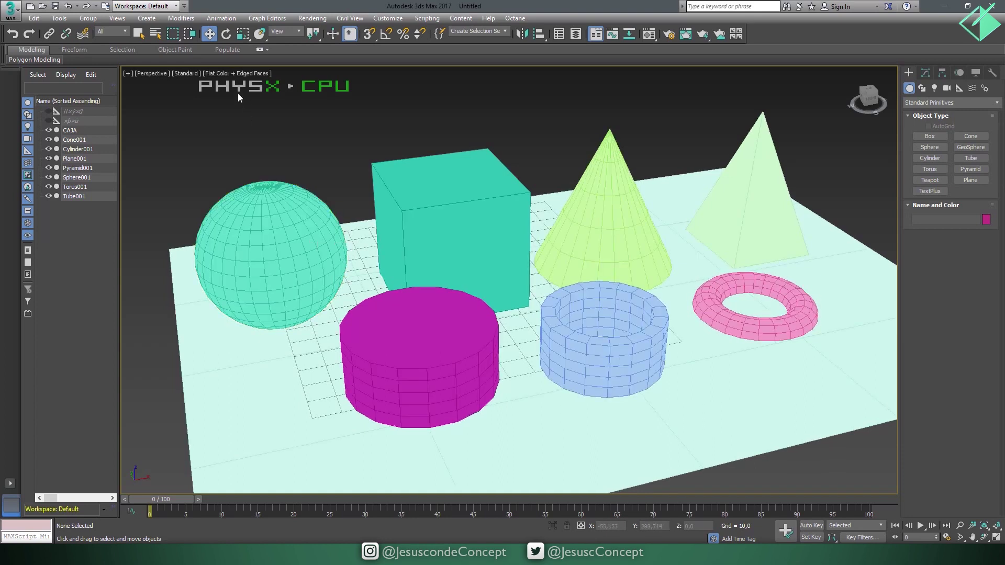
- Try Hidden Line, then settle on Clay shading with Edged Faces off
click(234, 75)
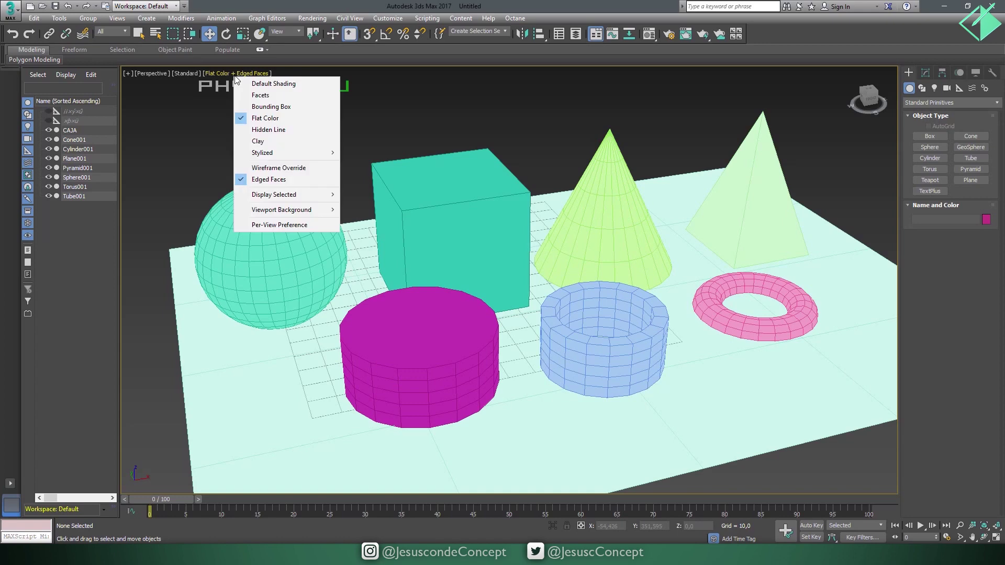
click(267, 134)
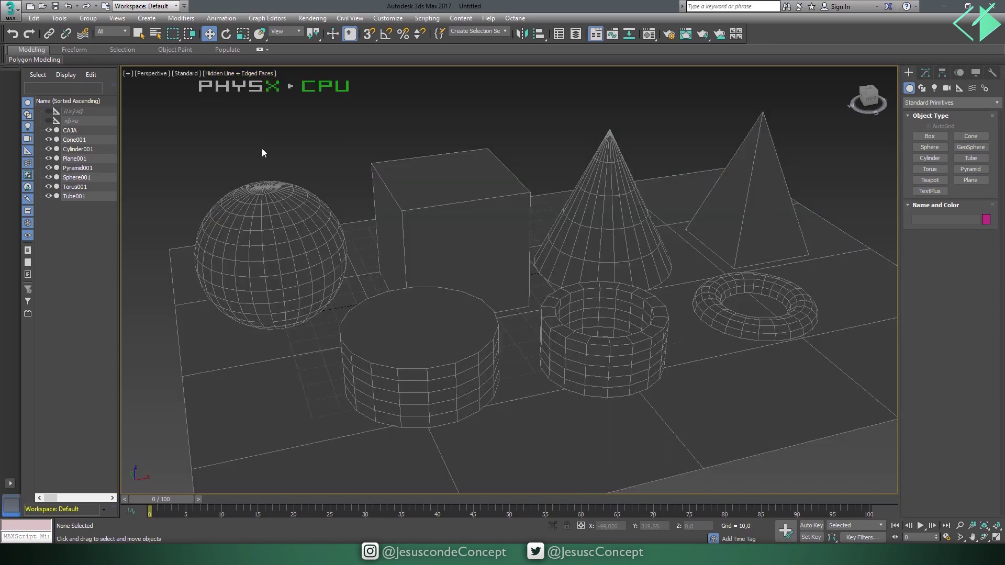
click(259, 73)
click(289, 145)
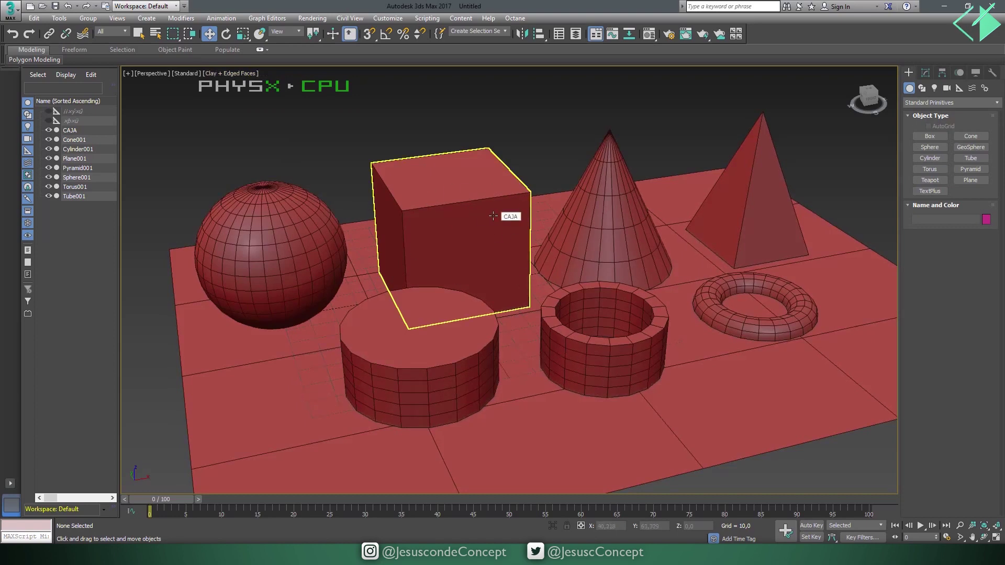
middle_drag(542, 219, 531, 216)
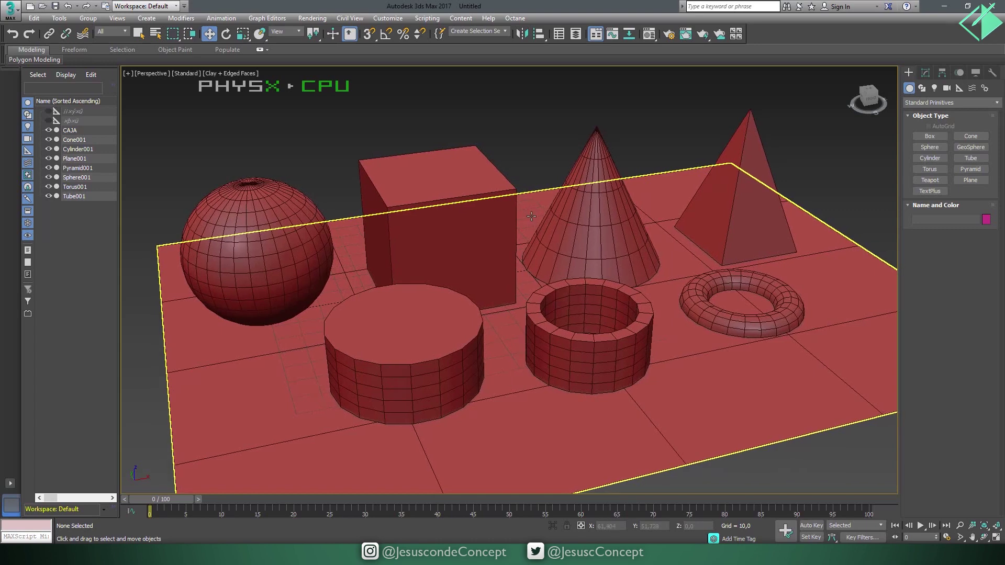
key(F4)
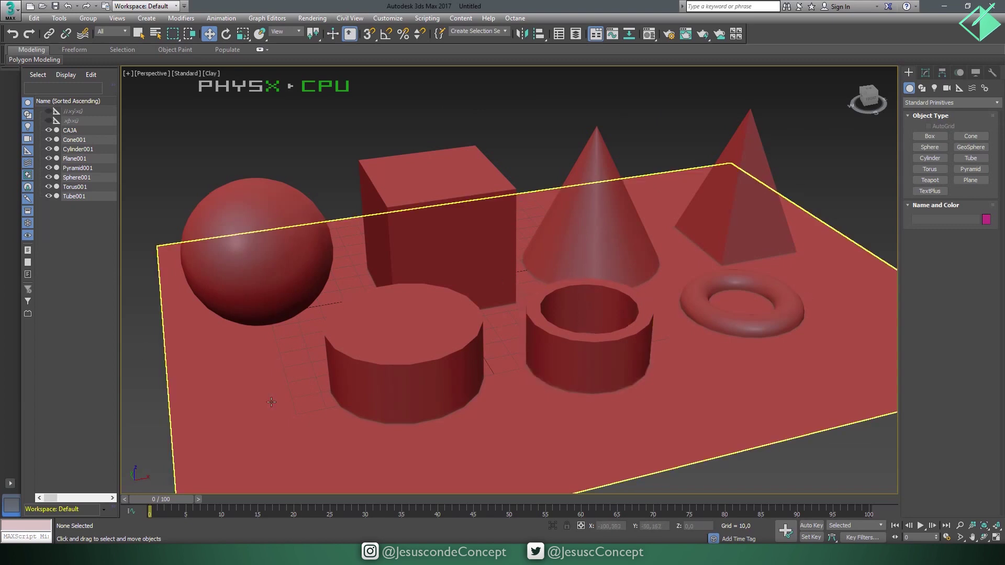
- Preview the Graphite, Color Pencil, Ink and Color Ink stylized looks in the Perspective view
click(208, 74)
mouse_move(236, 152)
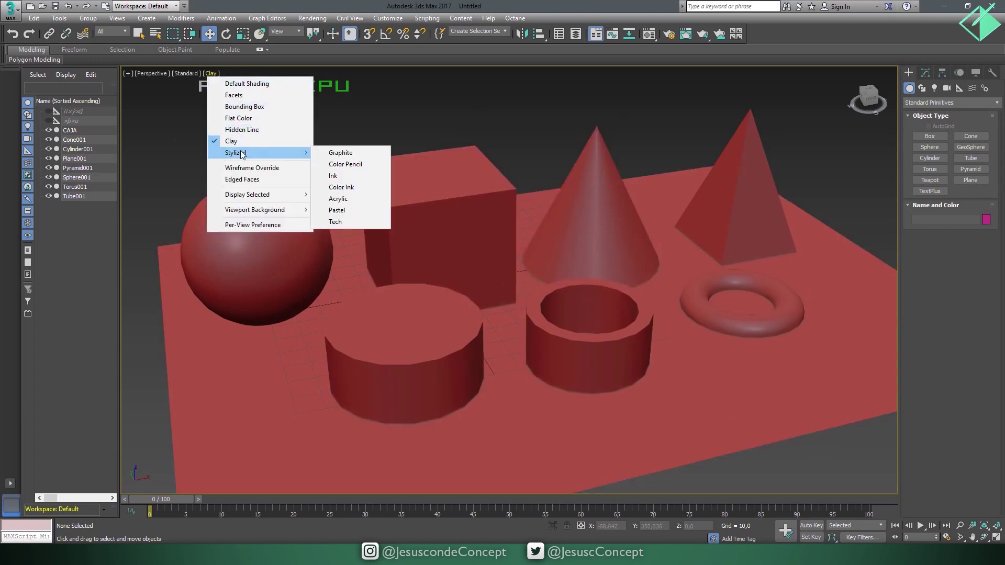
click(325, 153)
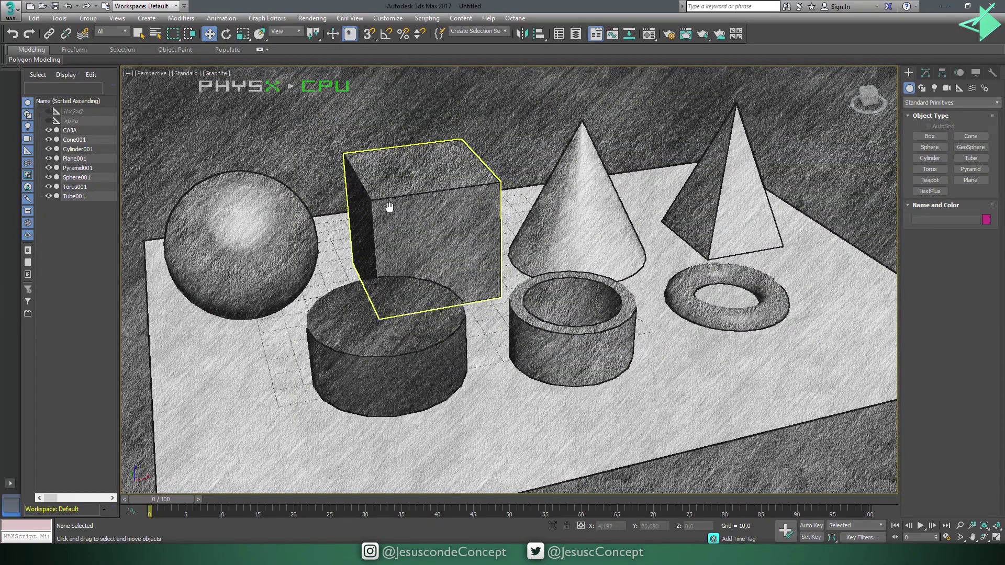
click(216, 73)
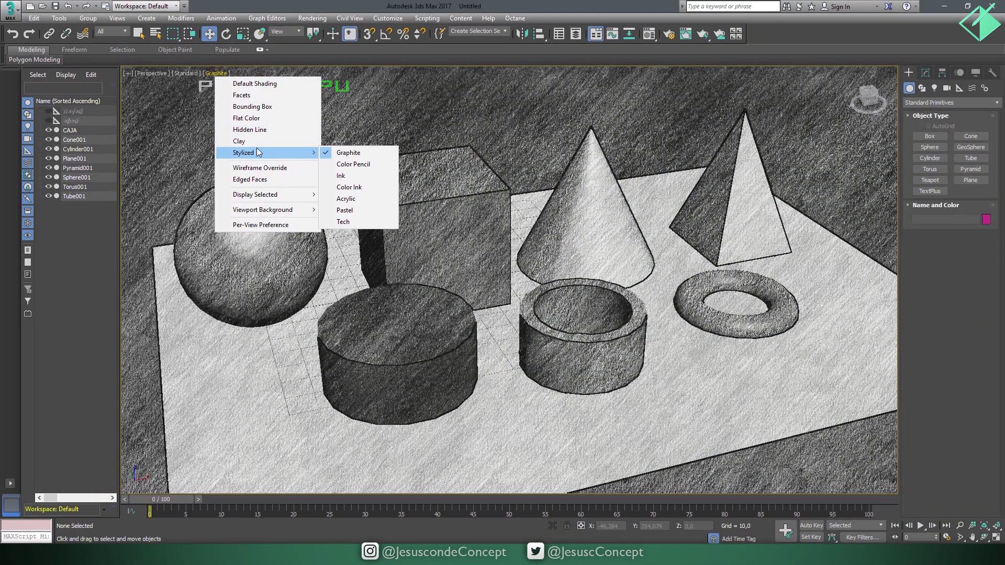
click(323, 163)
click(221, 73)
mouse_move(267, 152)
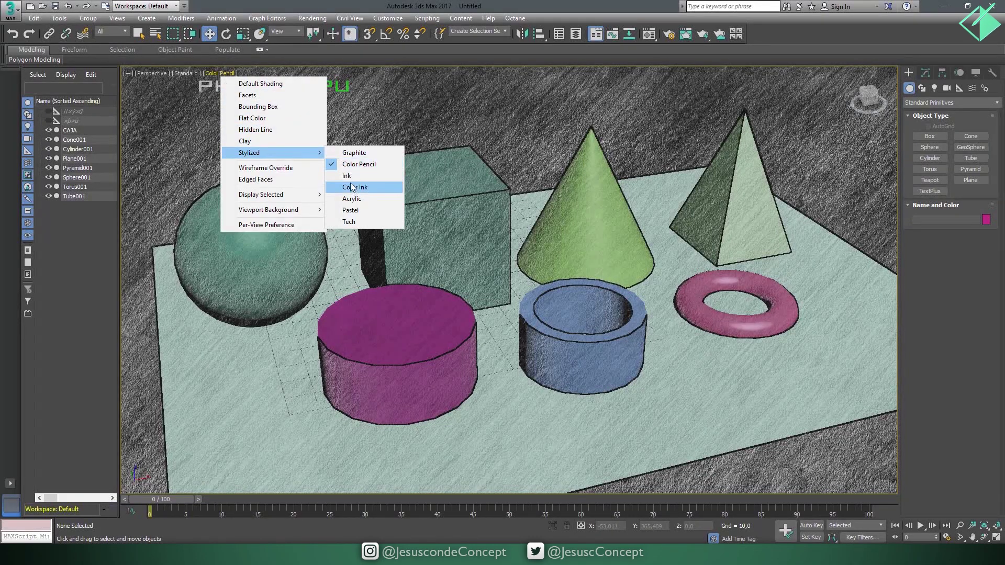
click(346, 176)
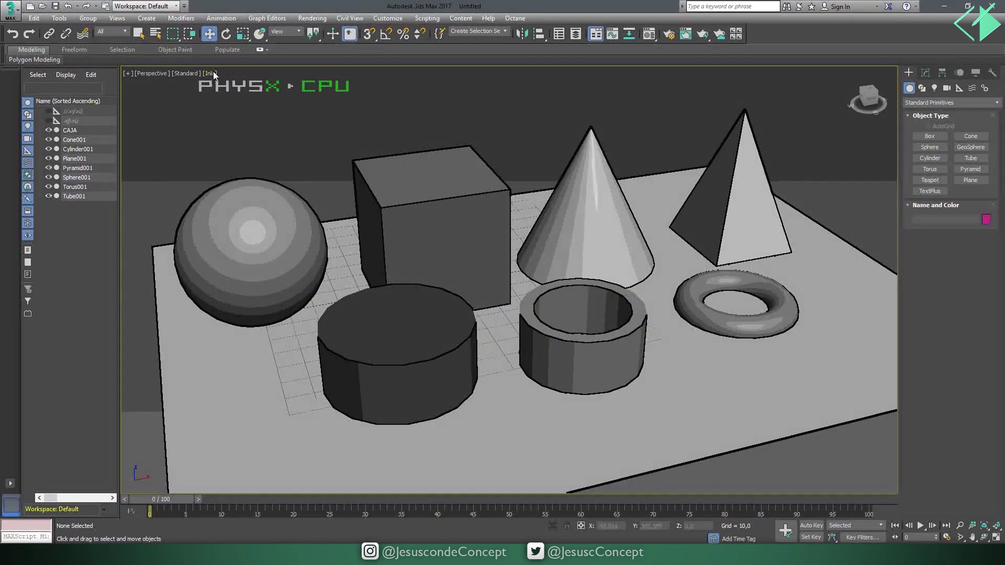
click(210, 73)
mouse_move(236, 153)
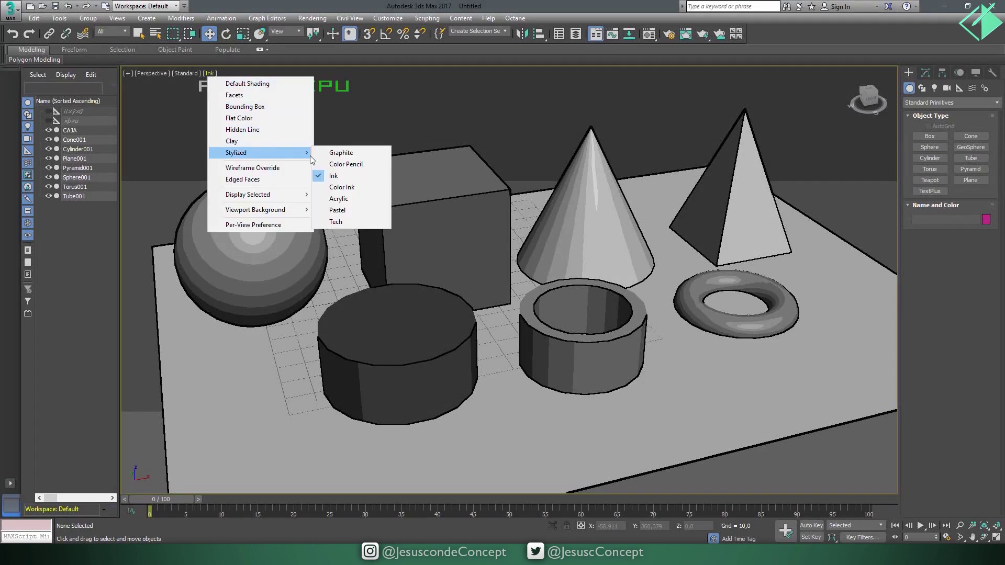
click(337, 187)
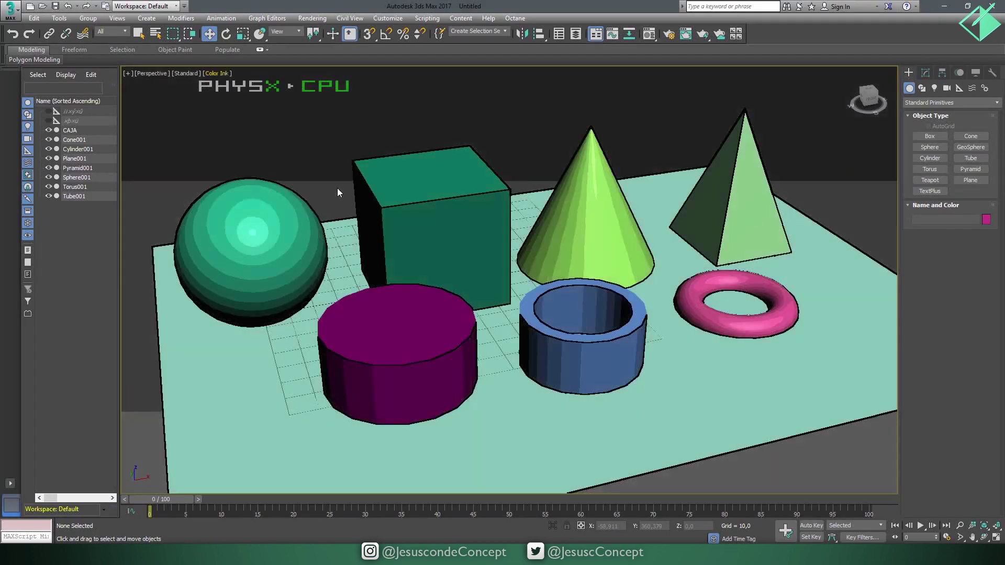
- Preview the Acrylic, Pastel and Tech stylized looks in turn
click(215, 73)
mouse_move(241, 152)
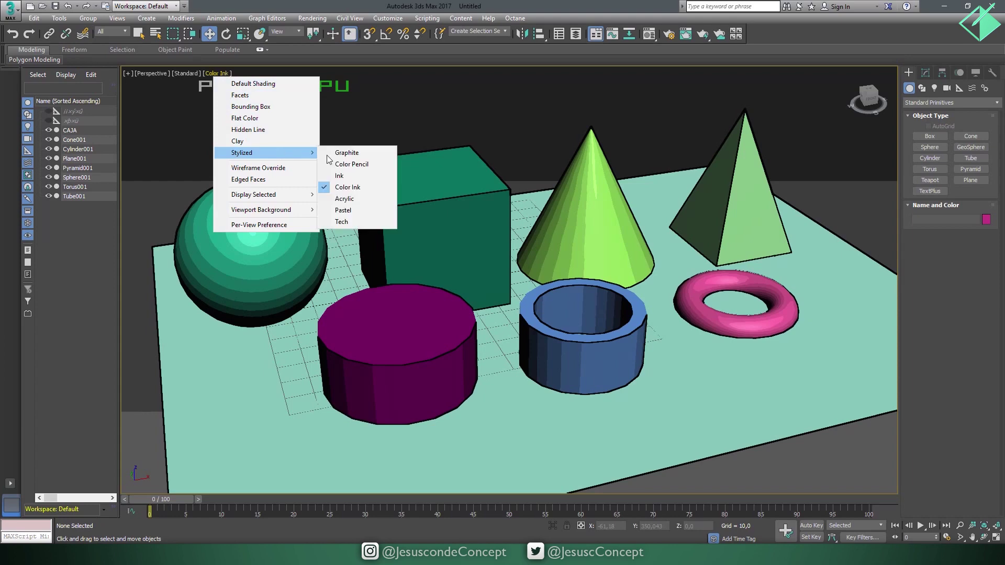
click(344, 199)
click(214, 74)
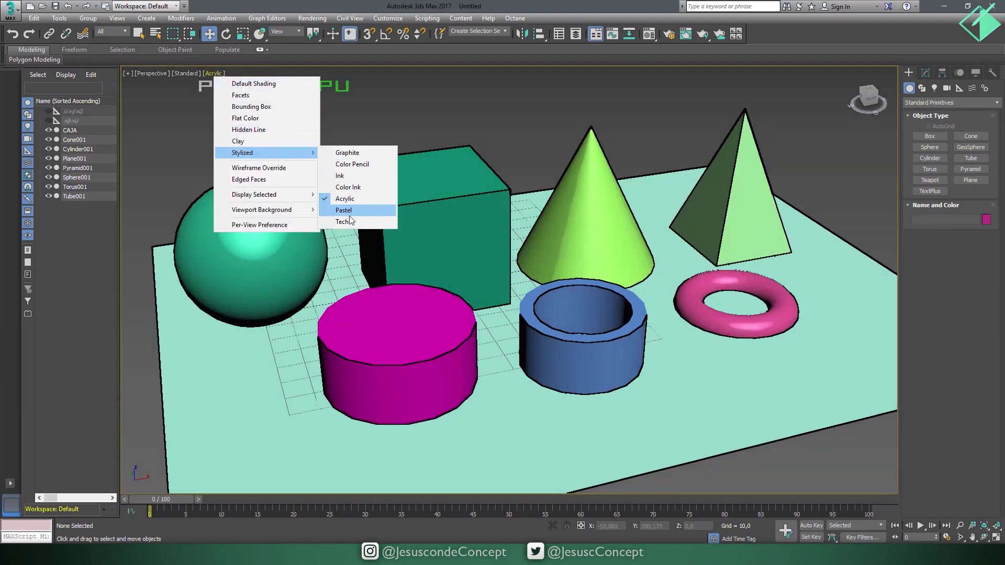
click(343, 210)
click(212, 74)
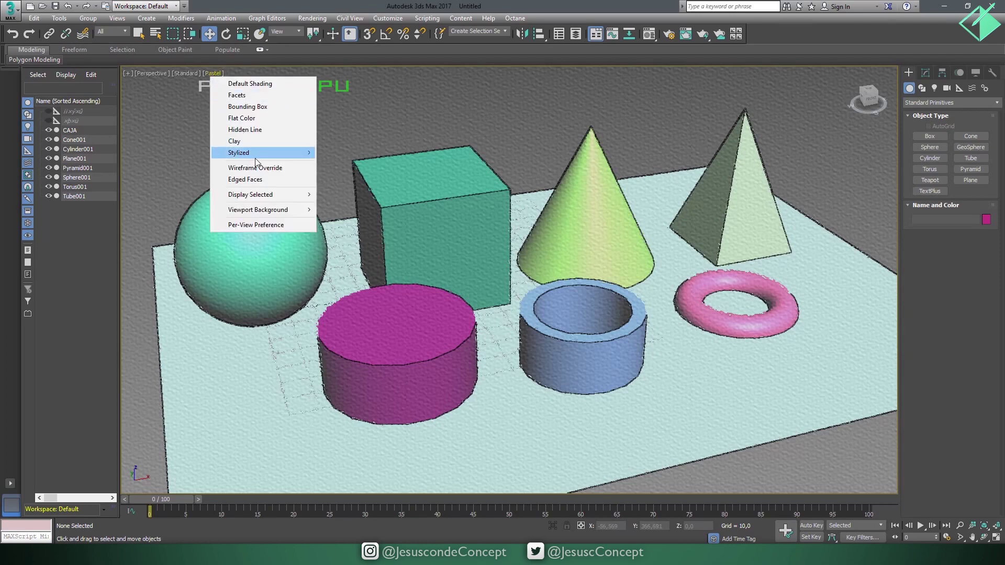
click(346, 221)
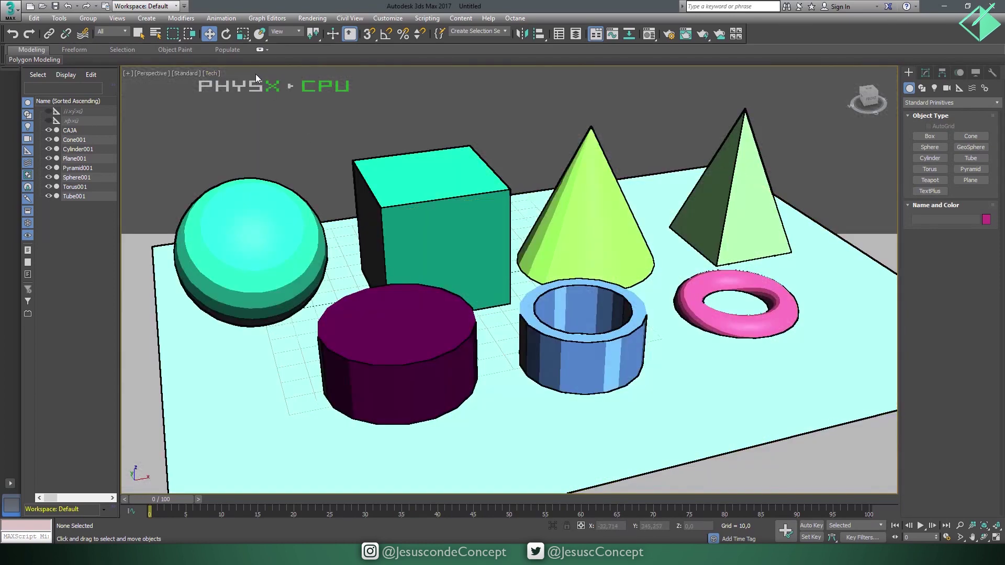
click(209, 74)
- Return the Perspective viewport to Default Shading
click(226, 80)
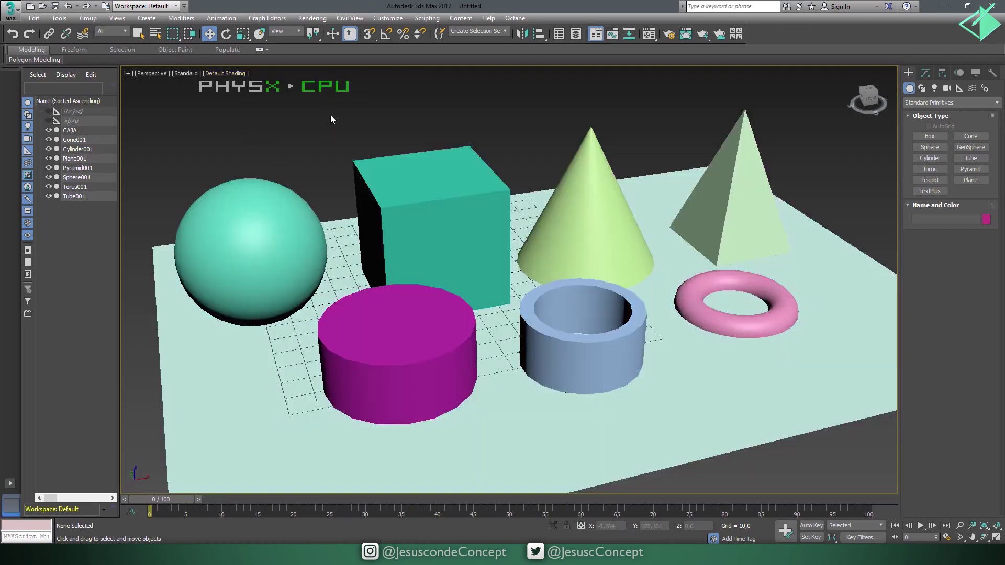
click(237, 74)
click(259, 87)
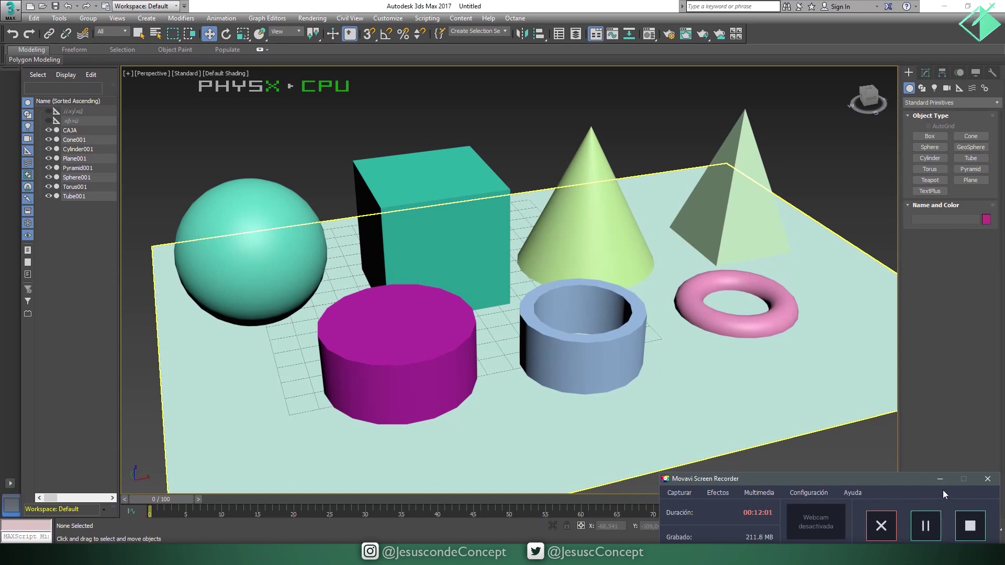
click(940, 480)
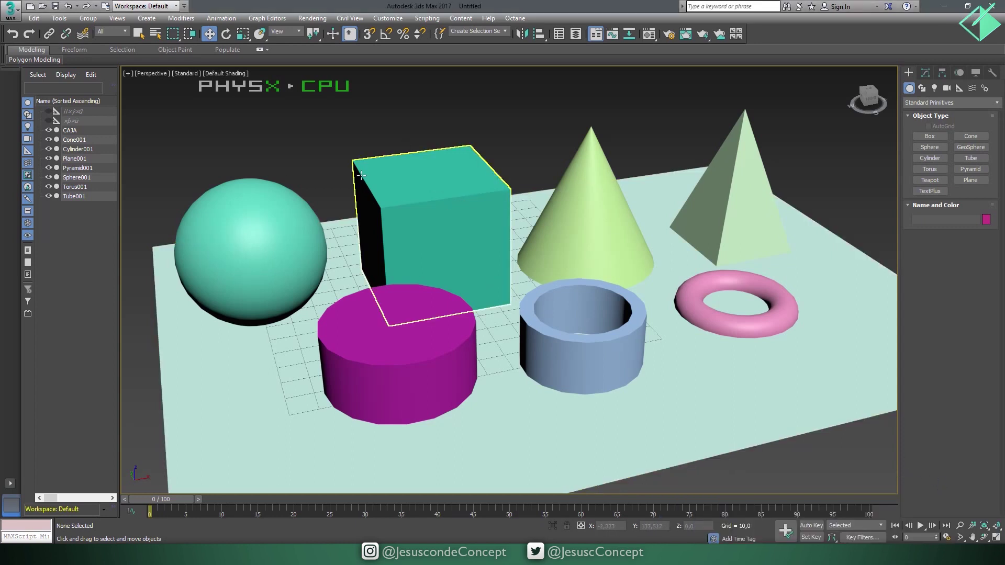
- Toggle Edged Faces and Wireframe briefly, then select the sphere with Edged Faces on
key(F4)
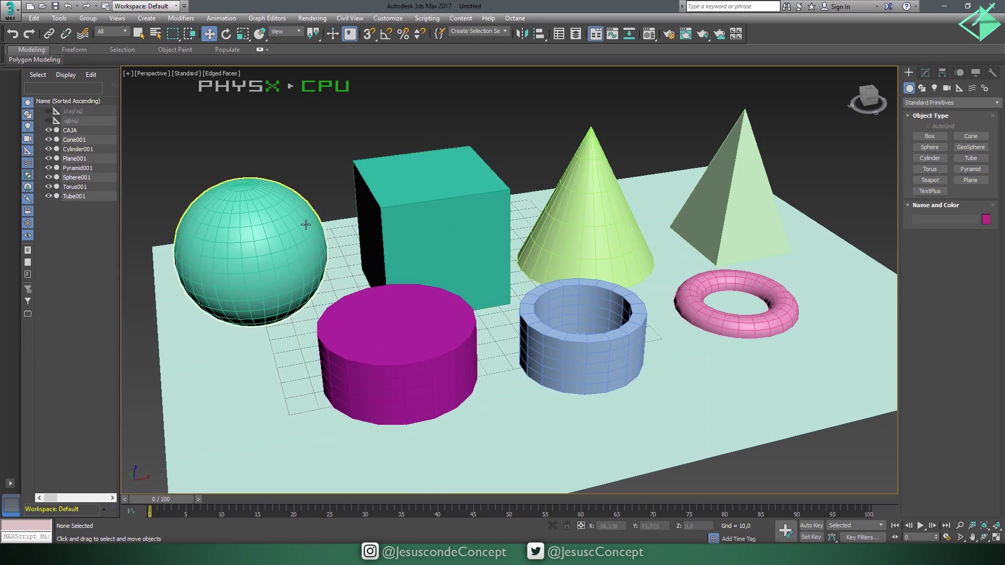
key(F4)
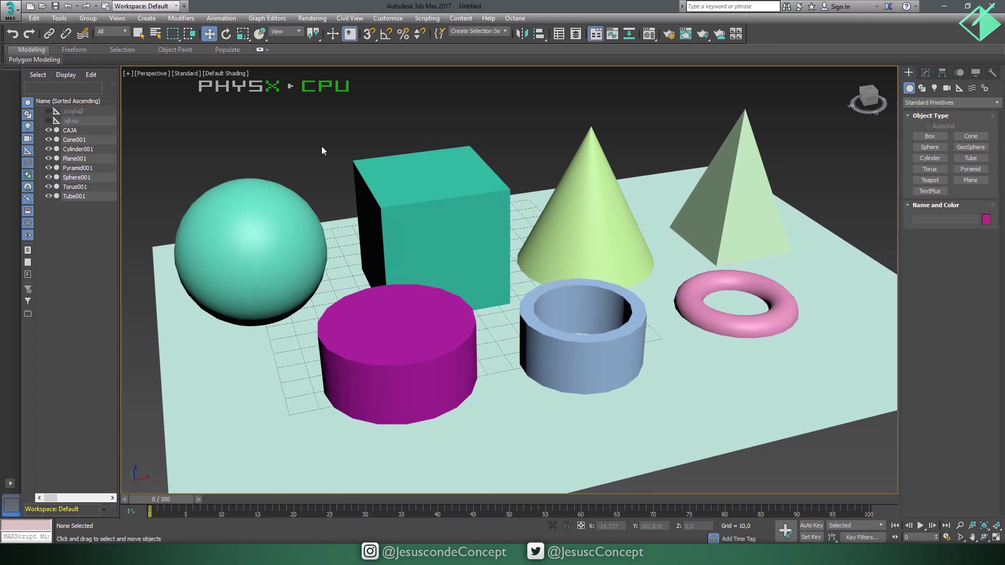
key(F3)
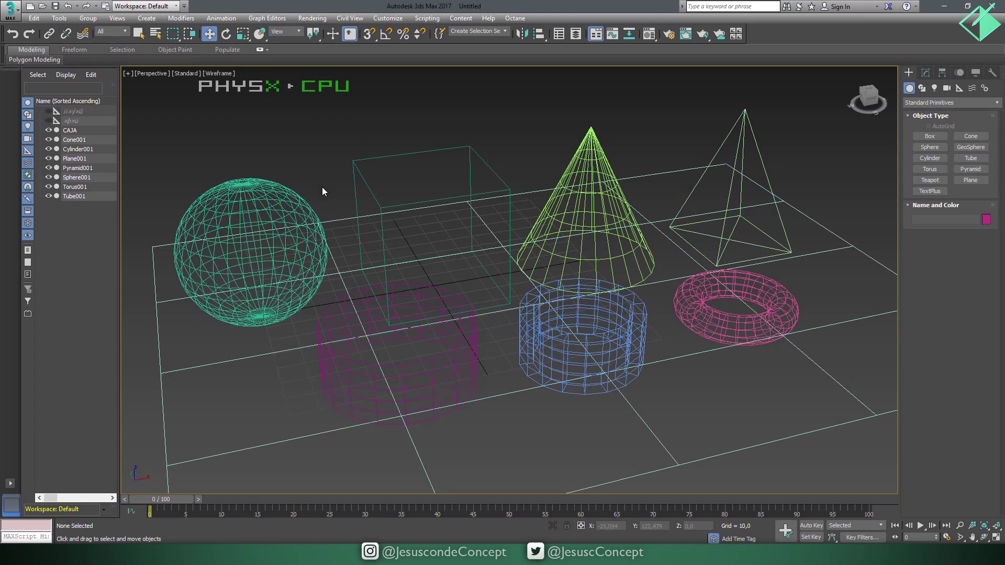
key(F3)
click(276, 289)
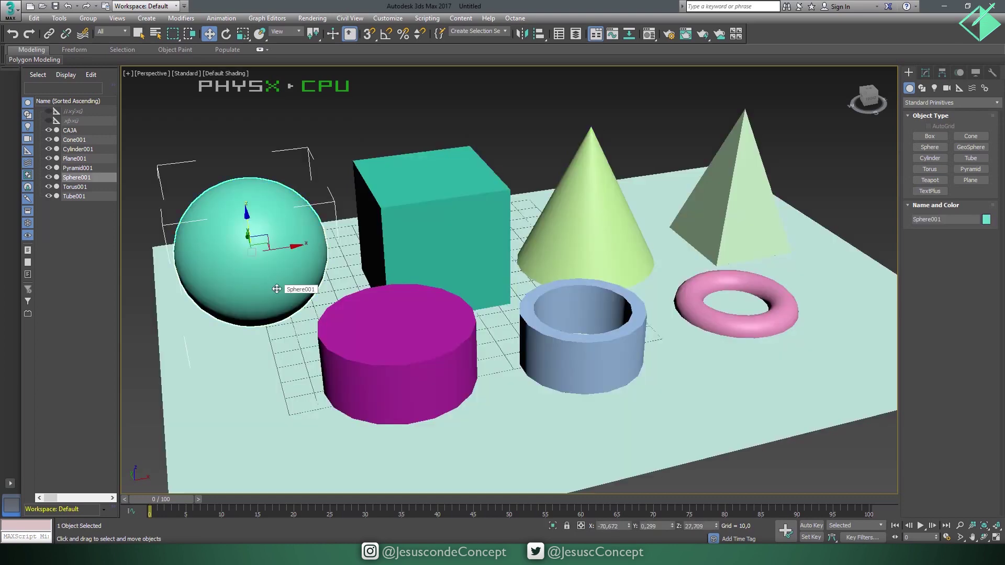
key(F4)
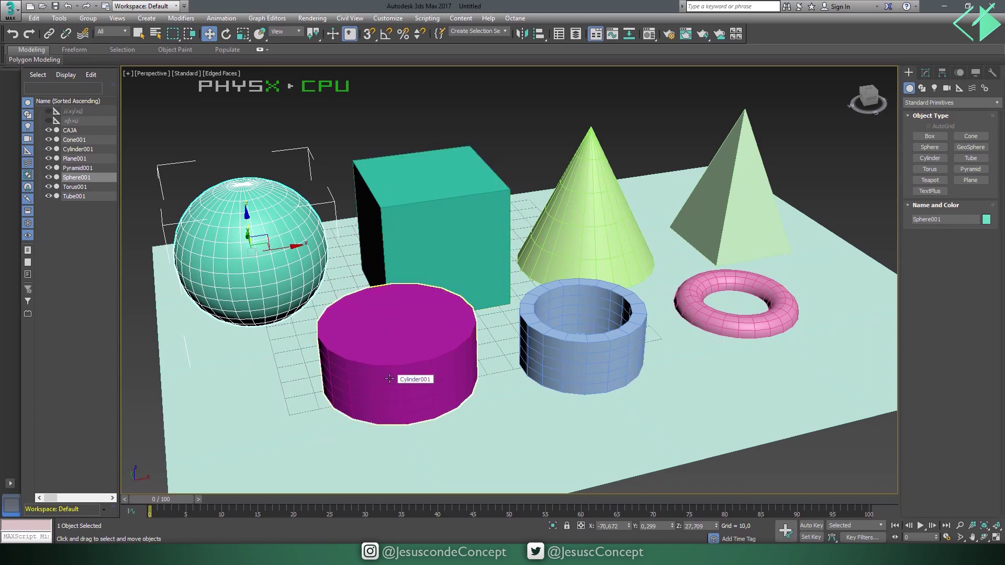
- Zoom in on the magenta cylinder and select Cylinder001
scroll(388, 377, up, 2)
scroll(389, 378, up, 1)
scroll(400, 366, up, 2)
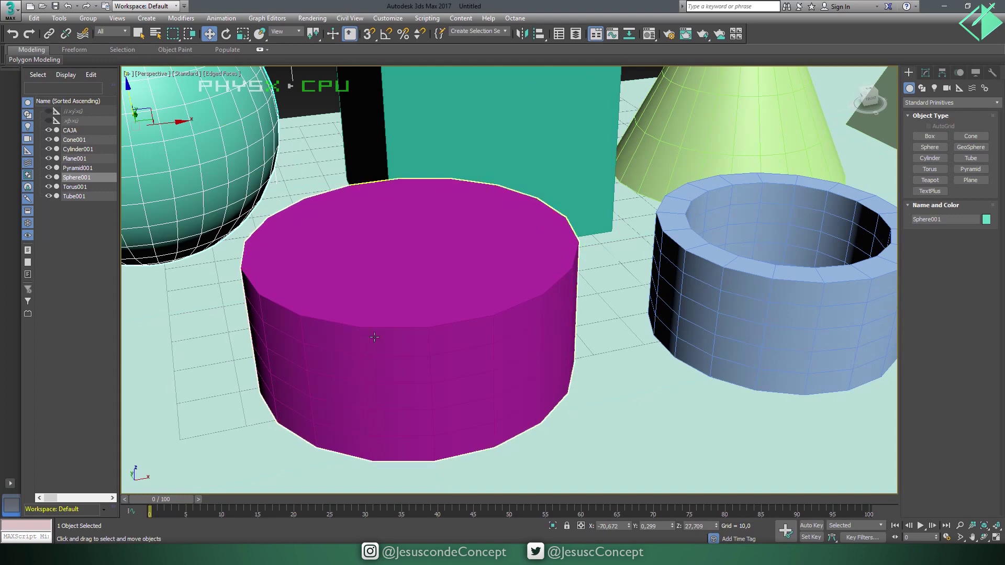
click(419, 283)
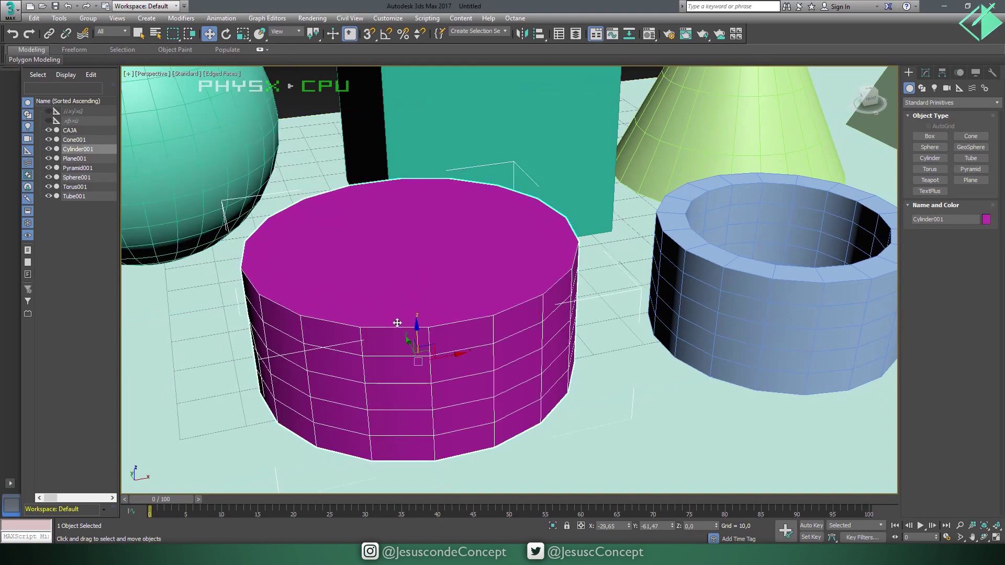
- Set Cylinder001 to 30 sides and 1 height segment in the Modify panel
click(927, 73)
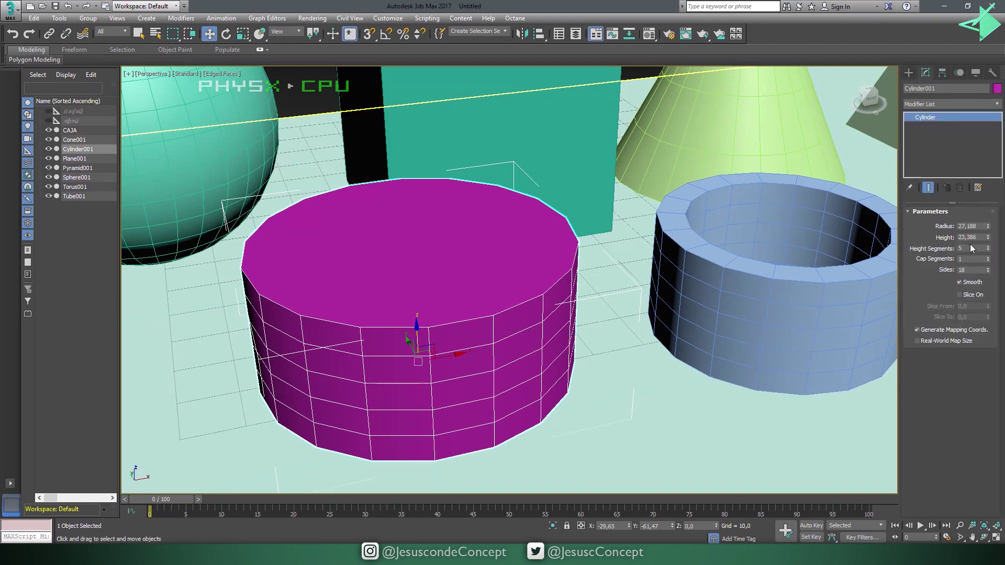
double_click(971, 270)
text(30)
key(Return)
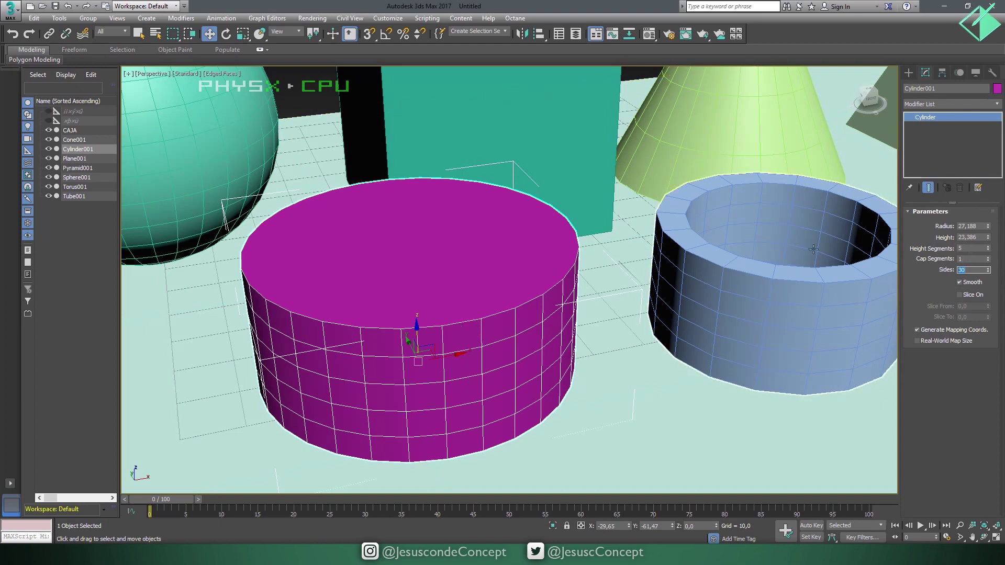
click(971, 248)
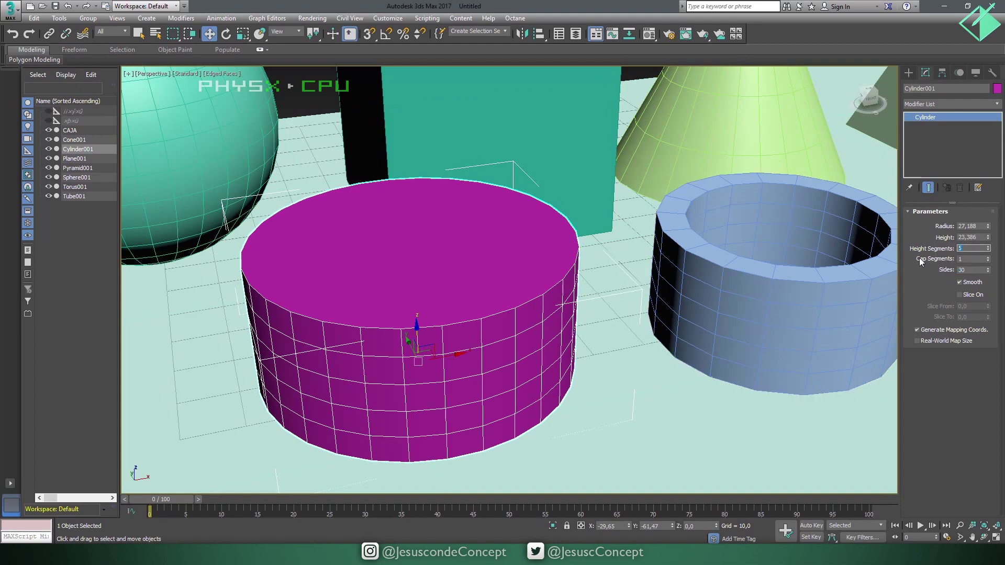
text(01)
key(Return)
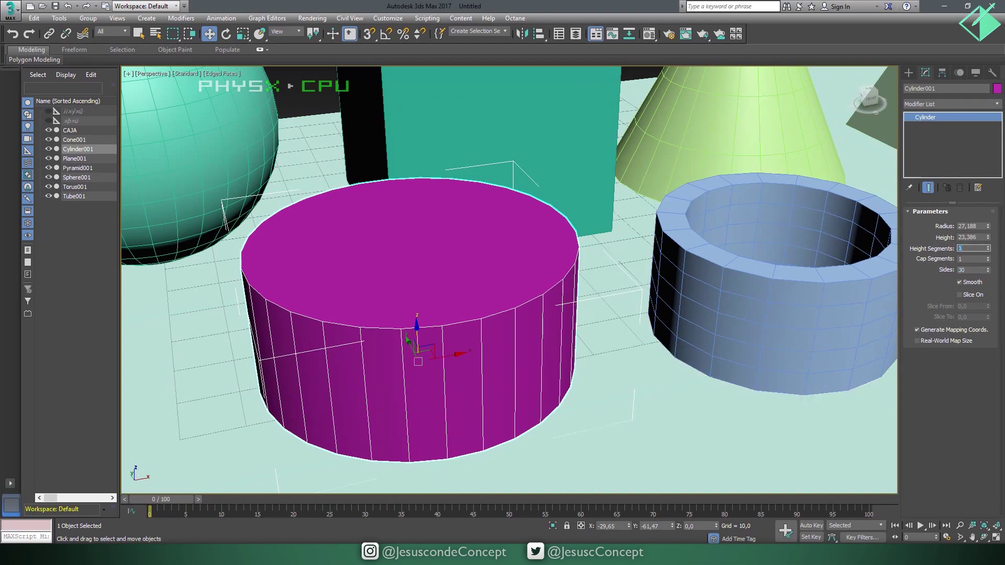
middle_drag(840, 260, 583, 286)
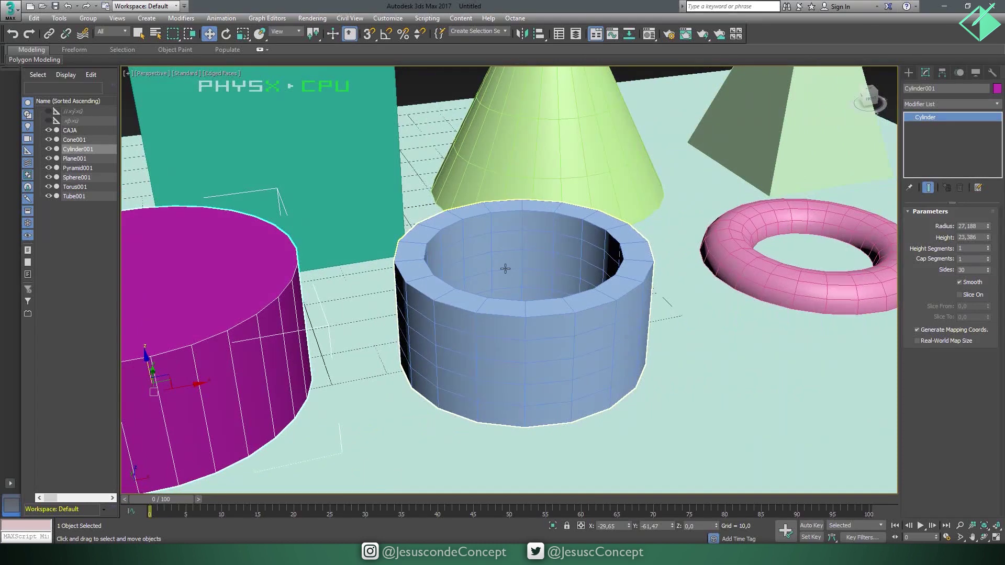
- Select Tube001 and set it to 1 height segment and 40 sides
click(523, 254)
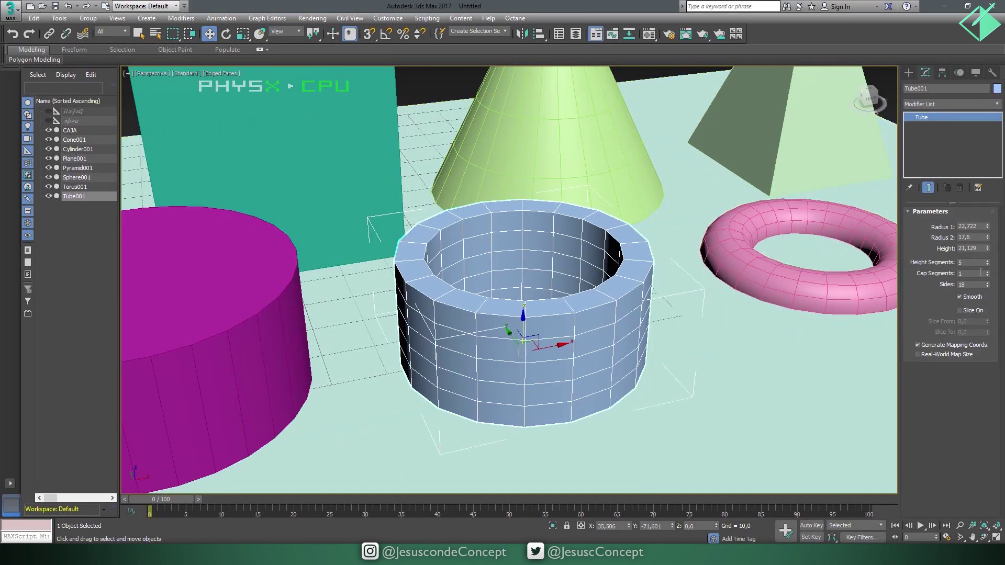
key(ctrl+z)
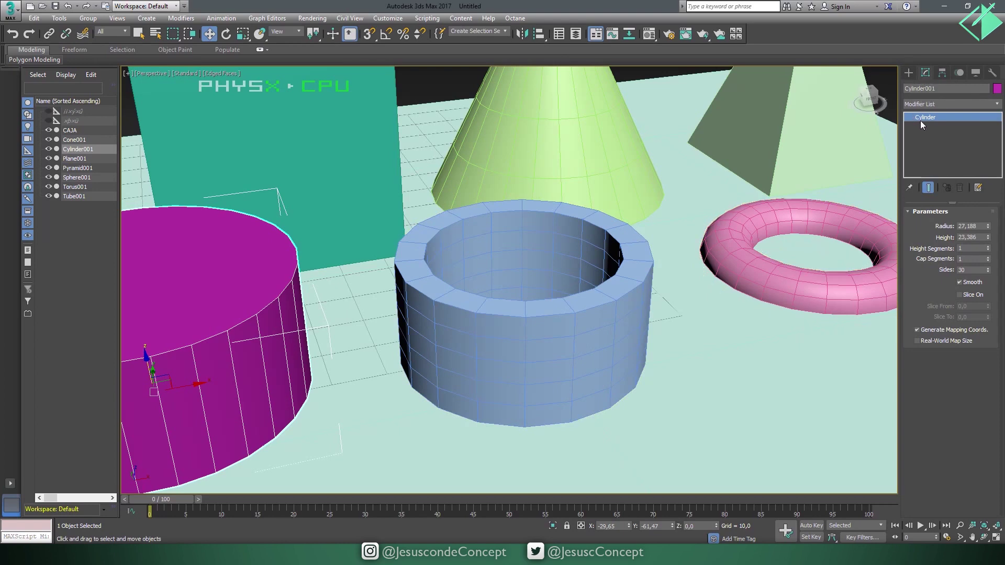
click(567, 226)
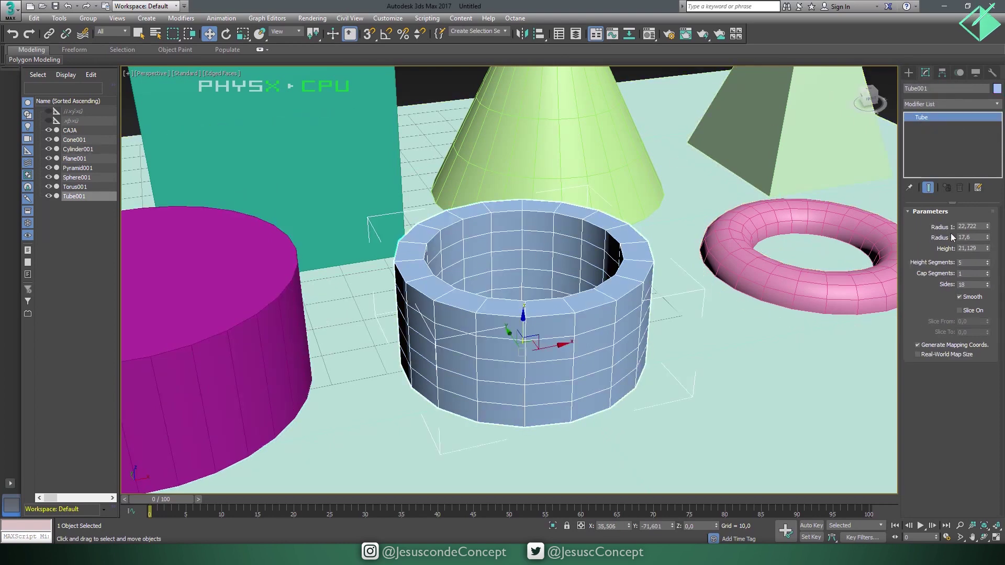
double_click(973, 263)
text(1)
key(Return)
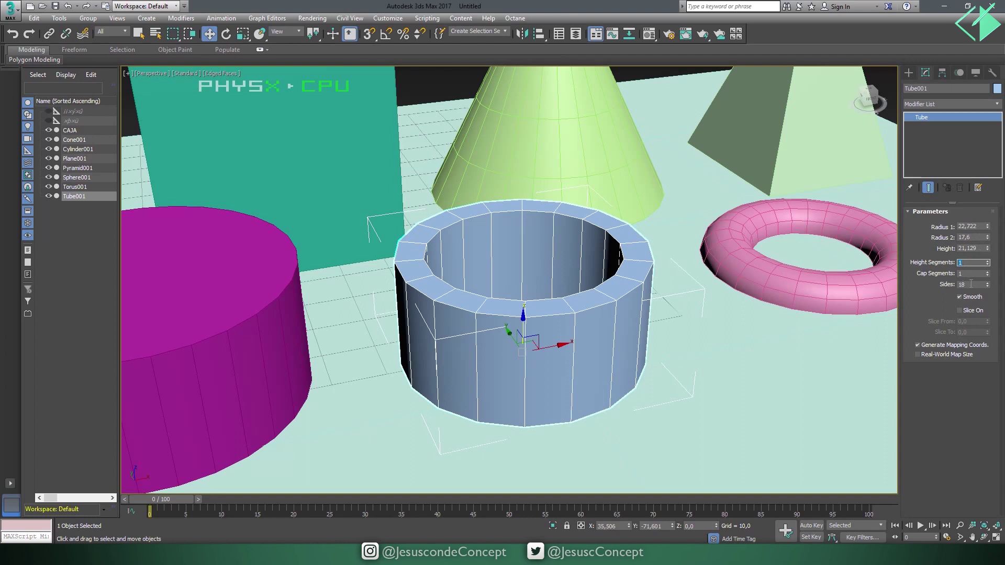
double_click(971, 283)
text(40)
key(Return)
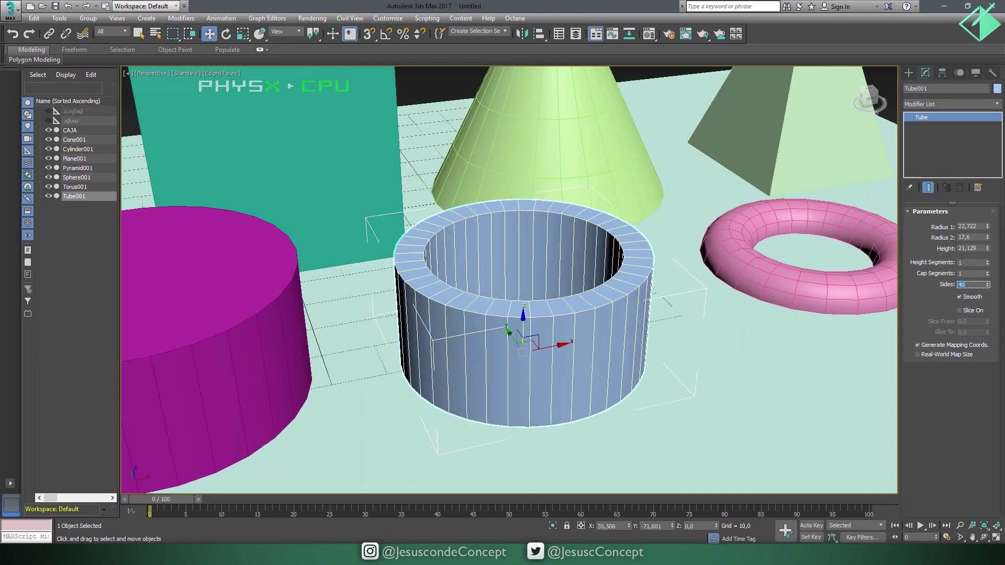
click(718, 336)
- Lift Torus001 above the plane, reduce Radius 1, and scale it to about 139%
click(761, 287)
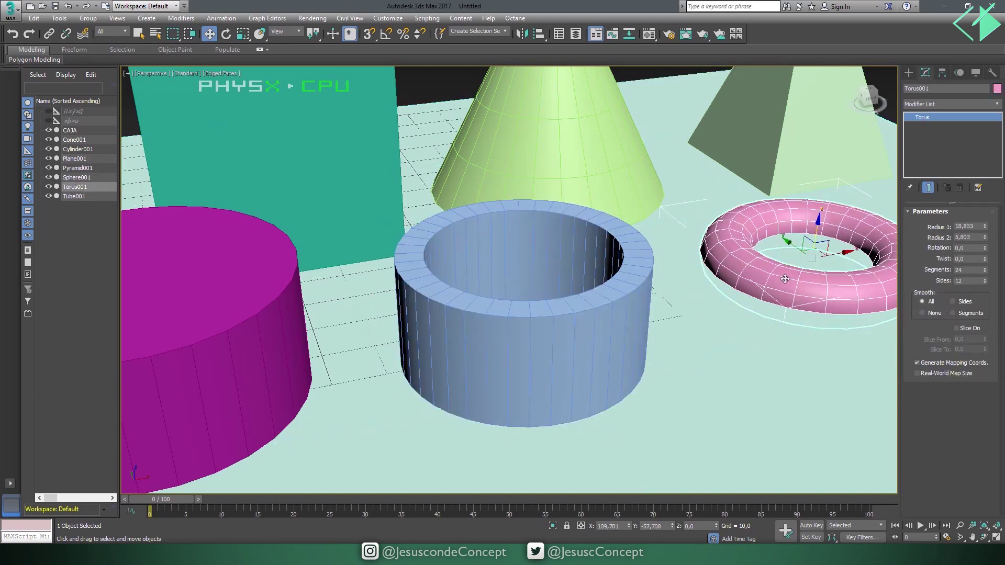
middle_drag(761, 287, 622, 285)
drag(680, 238, 682, 212)
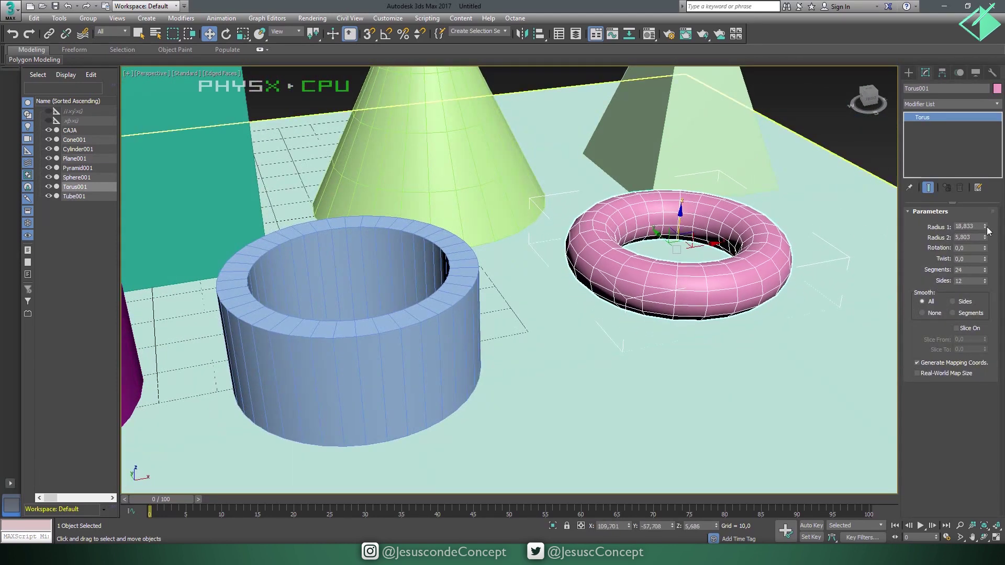
drag(985, 226, 984, 236)
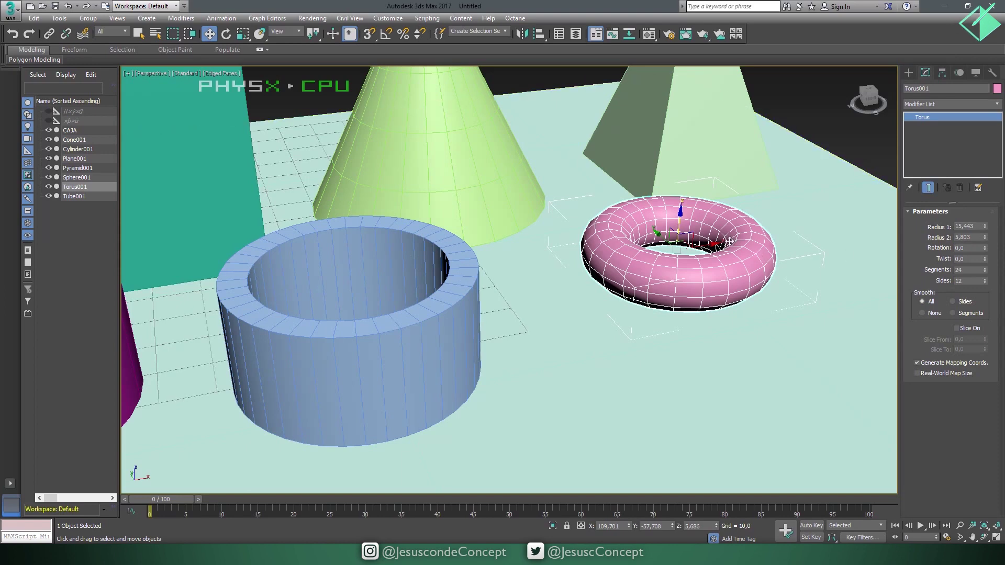
key(e)
key(r)
drag(679, 245, 691, 225)
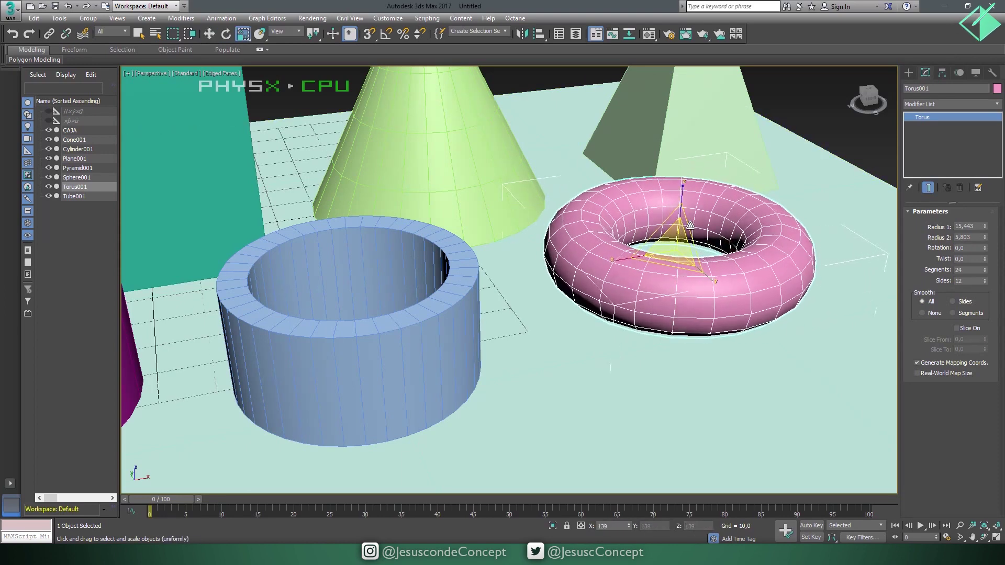
key(w)
middle_drag(759, 239, 715, 267)
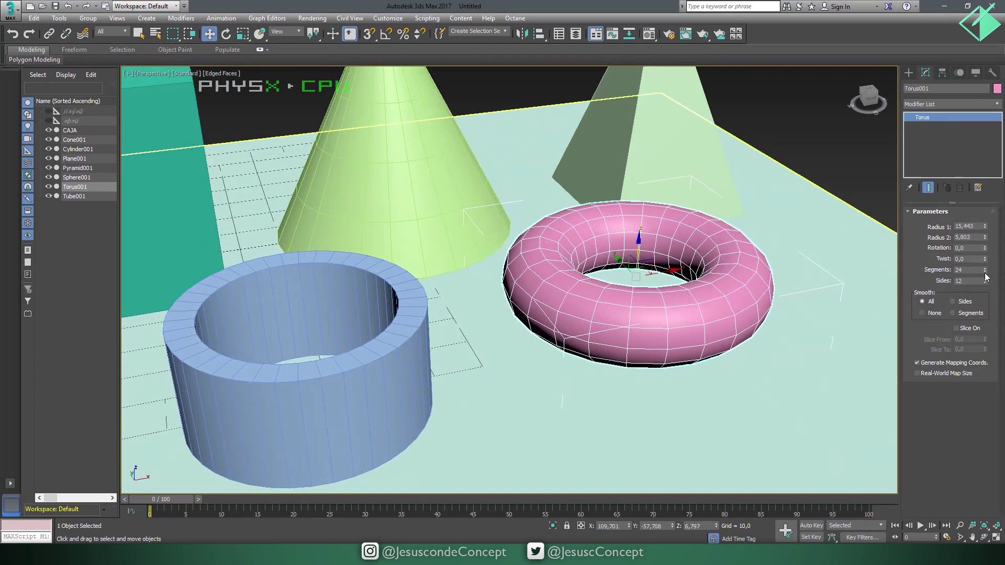
- Set the torus to 60 segments and 30 sides, then deselect it
drag(974, 269, 935, 267)
text(3)
key(Return)
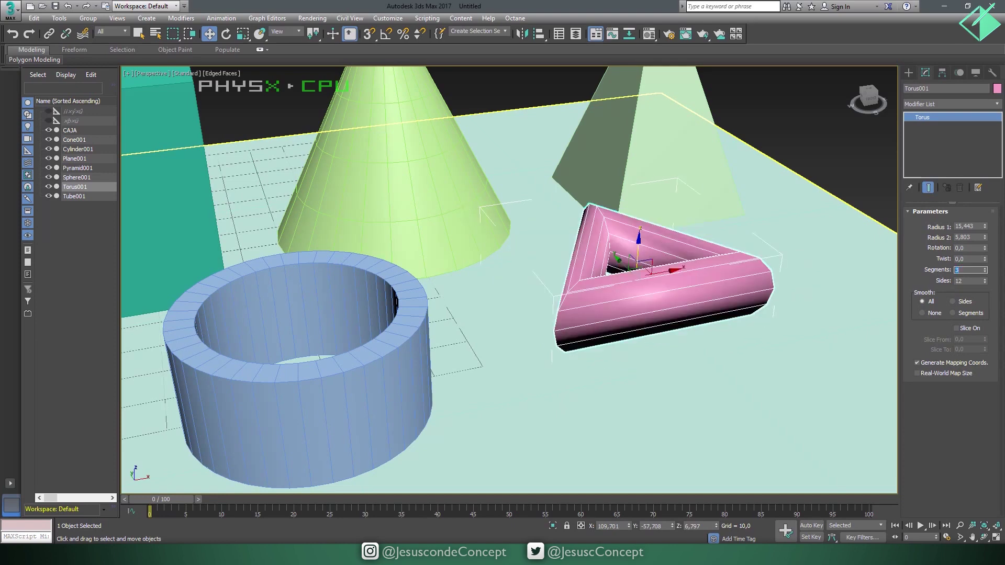
text(0)
key(Return)
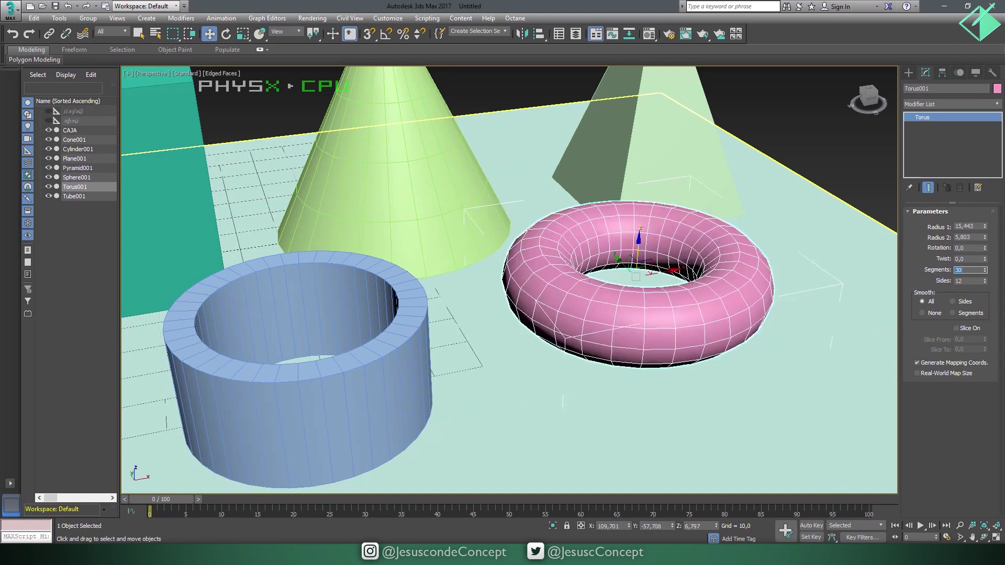
text(60)
key(Return)
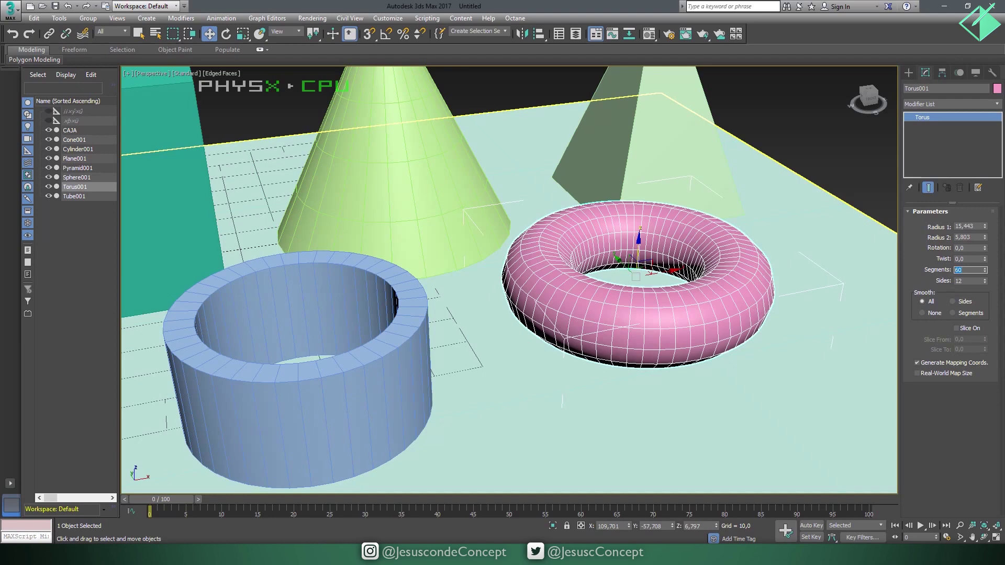
right_click(779, 244)
click(779, 243)
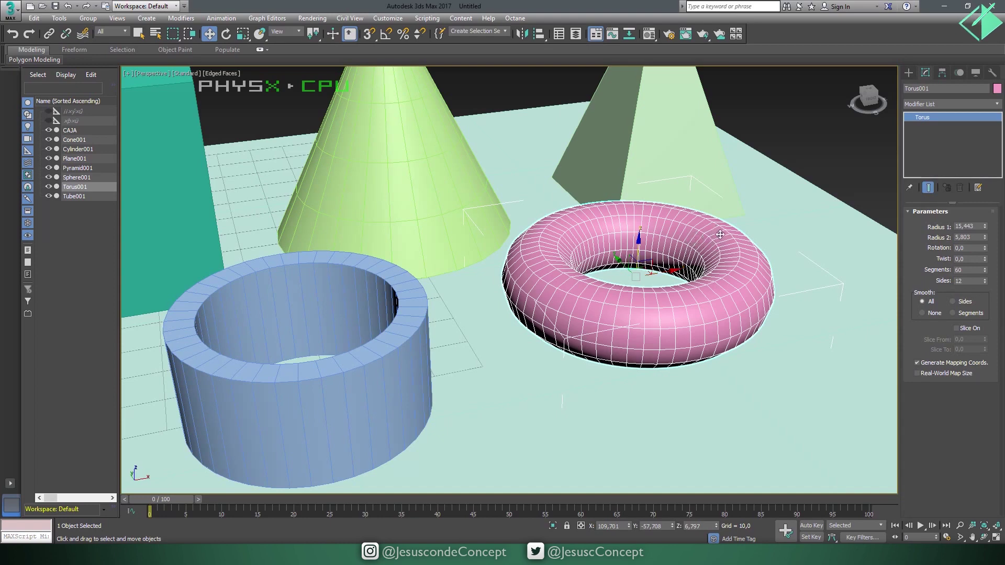
drag(969, 282, 945, 284)
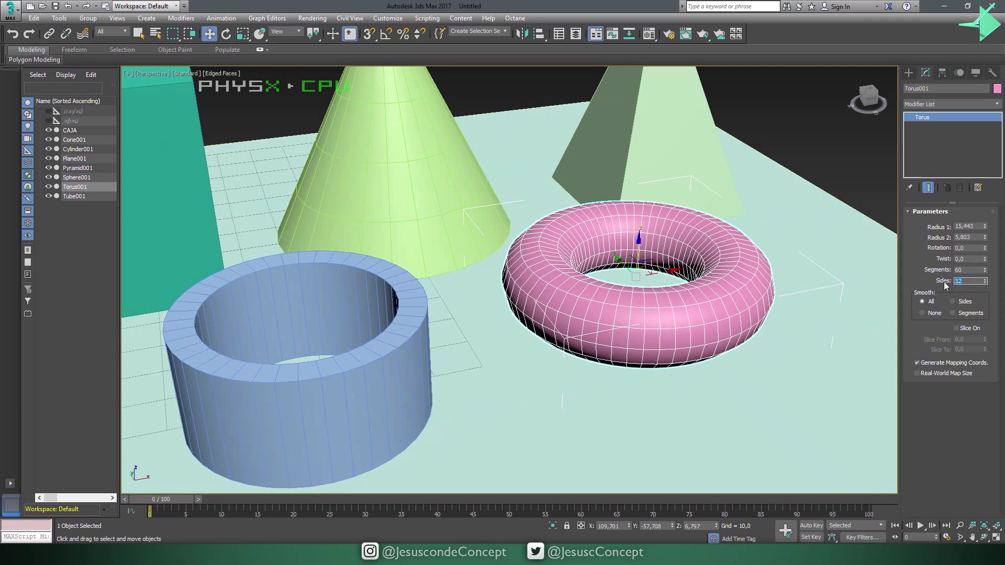
text(30)
key(Return)
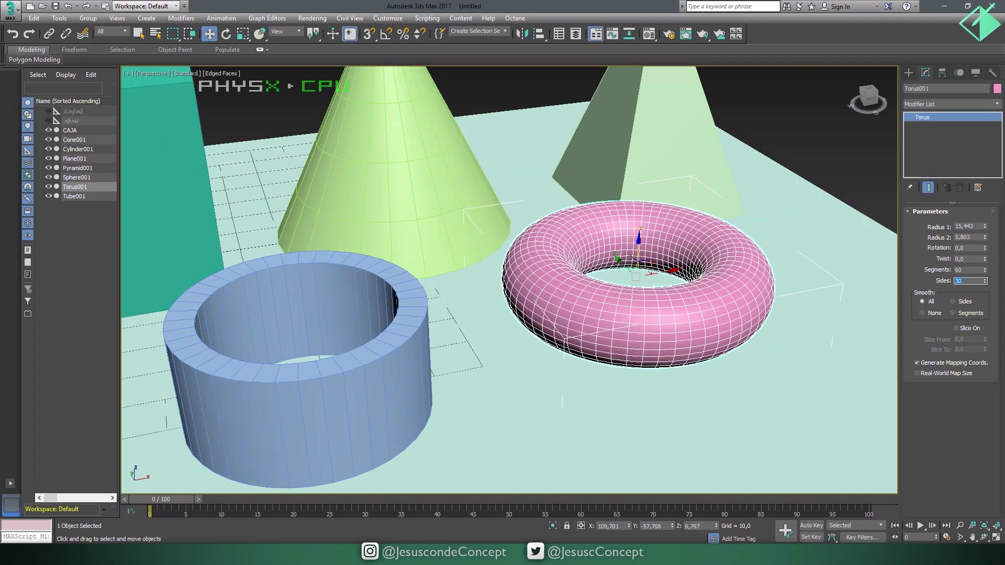
click(793, 113)
middle_drag(684, 224, 708, 235)
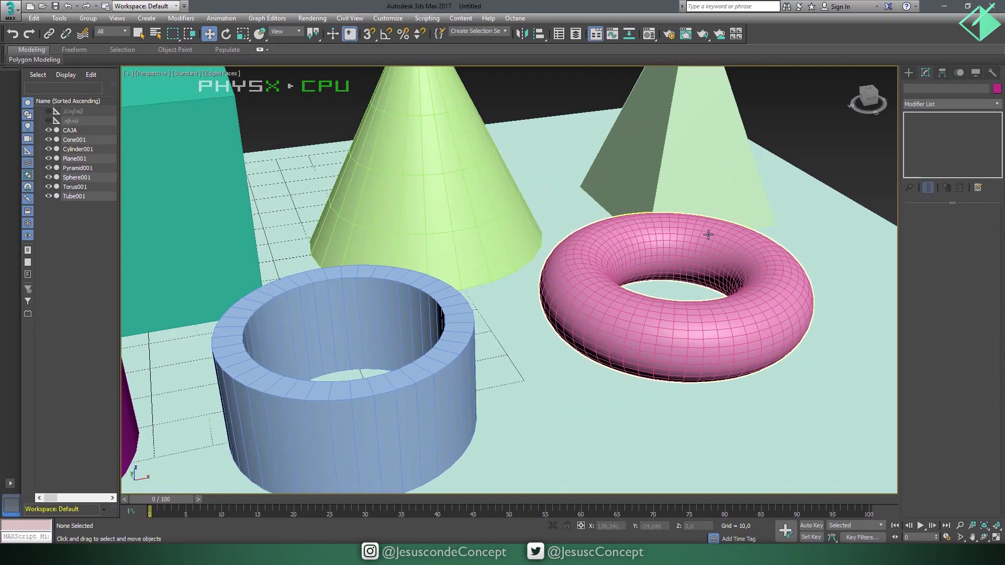
- Turn off edge lines, frame the whole scene, and restore the four-viewport layout
key(F3)
key(F3)
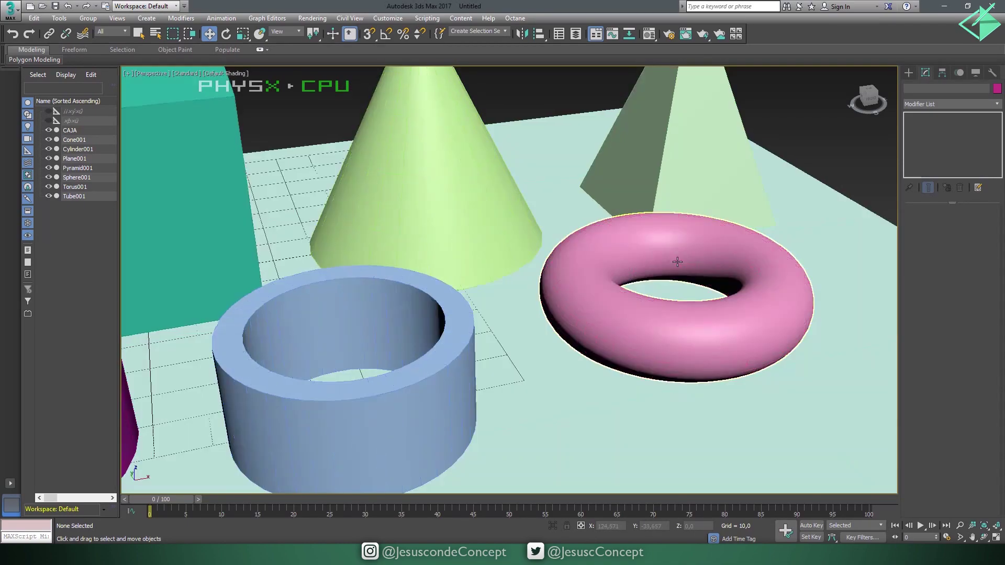
scroll(847, 154, down, 5)
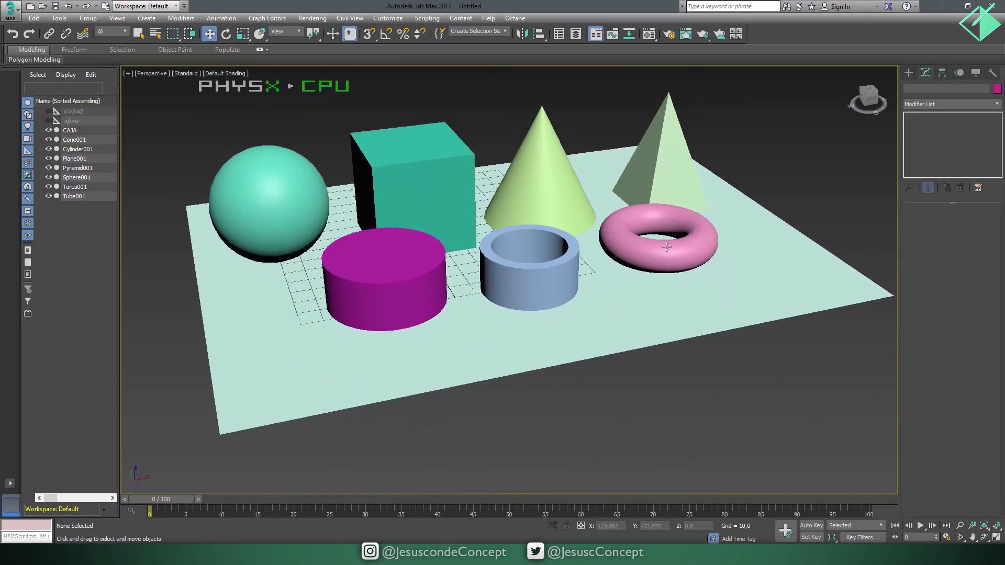
mouse_move(681, 251)
alt+middle_down()
mouse_move(638, 285)
mouse_move(649, 238)
mouse_move(638, 240)
mouse_move(597, 300)
alt+middle_up()
scroll(638, 240, up, 2)
scroll(629, 241, up, 2)
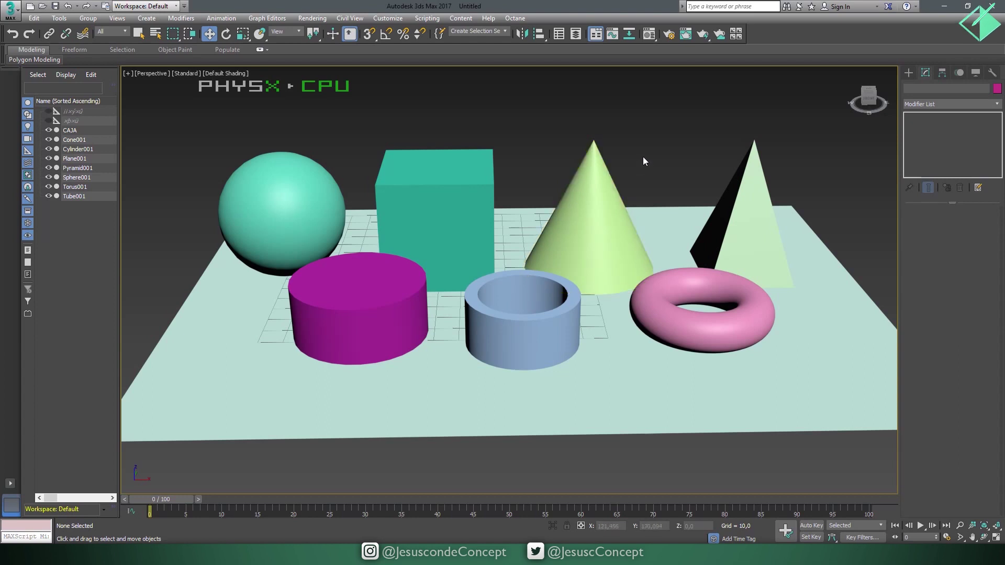
middle_drag(644, 157, 652, 199)
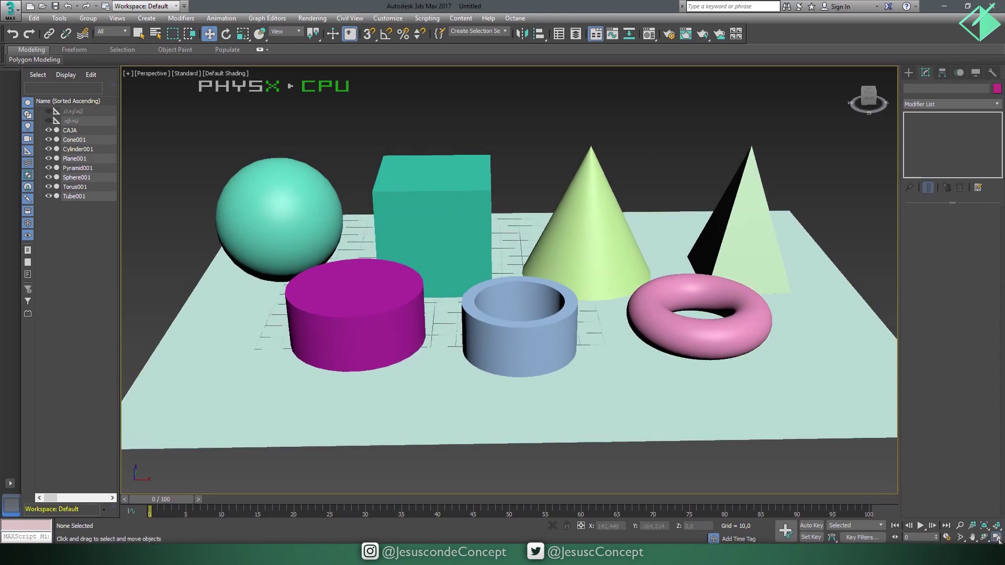
click(996, 538)
- Show the Standard Primitives creation options in the Create panel
middle_drag(464, 197, 444, 181)
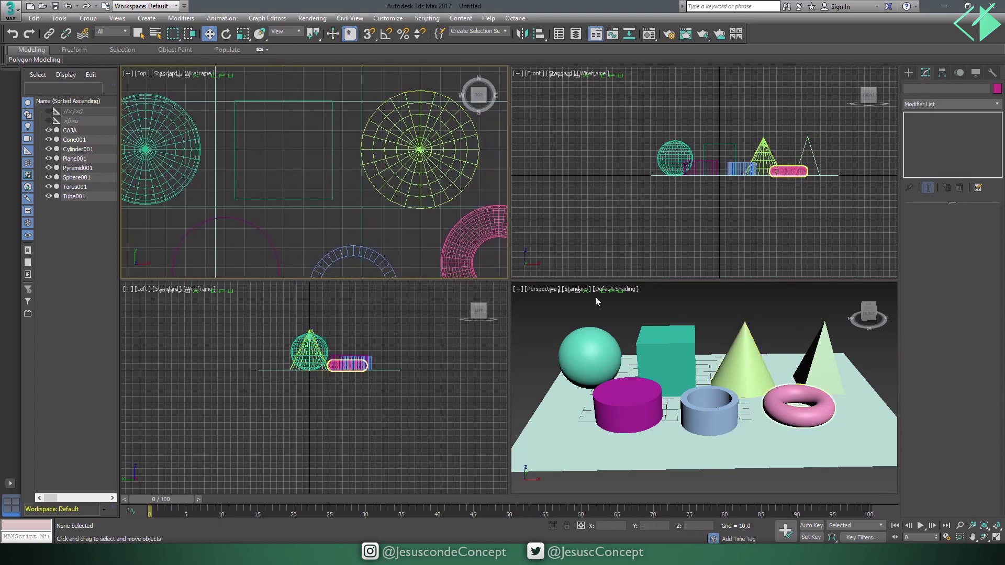
middle_drag(637, 324, 627, 331)
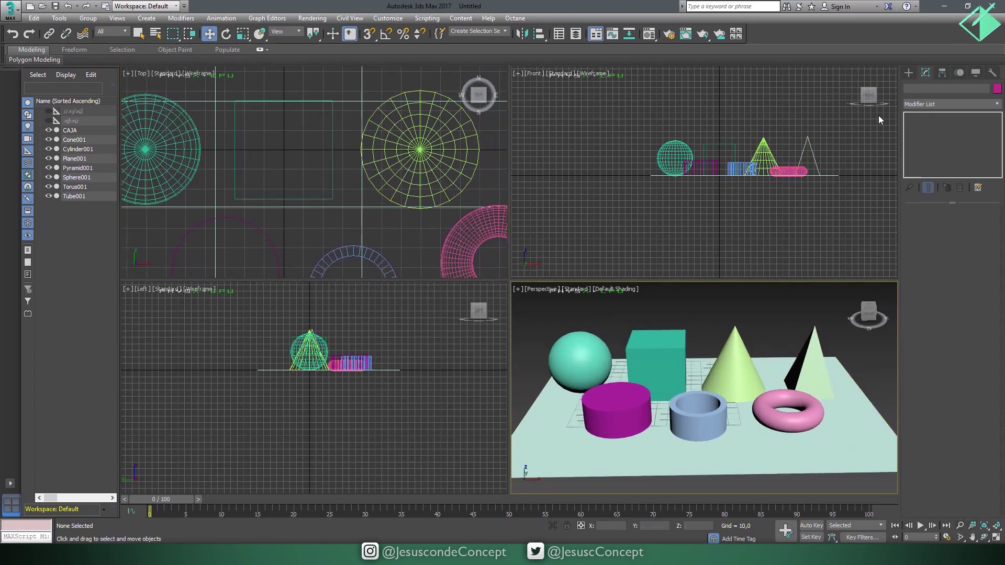
click(911, 71)
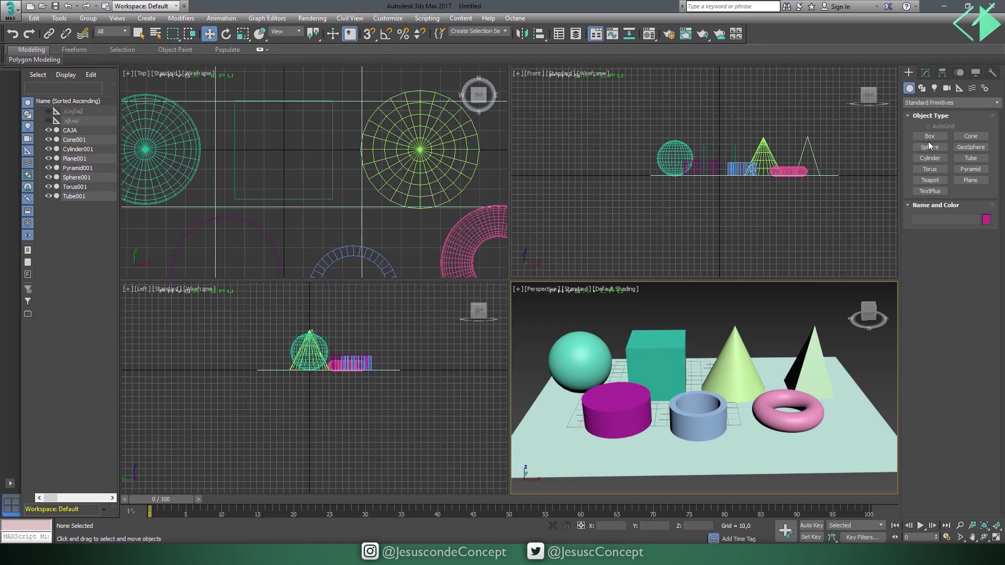
click(923, 148)
- Select the box, clear the selection, and maximize the Perspective view
click(682, 339)
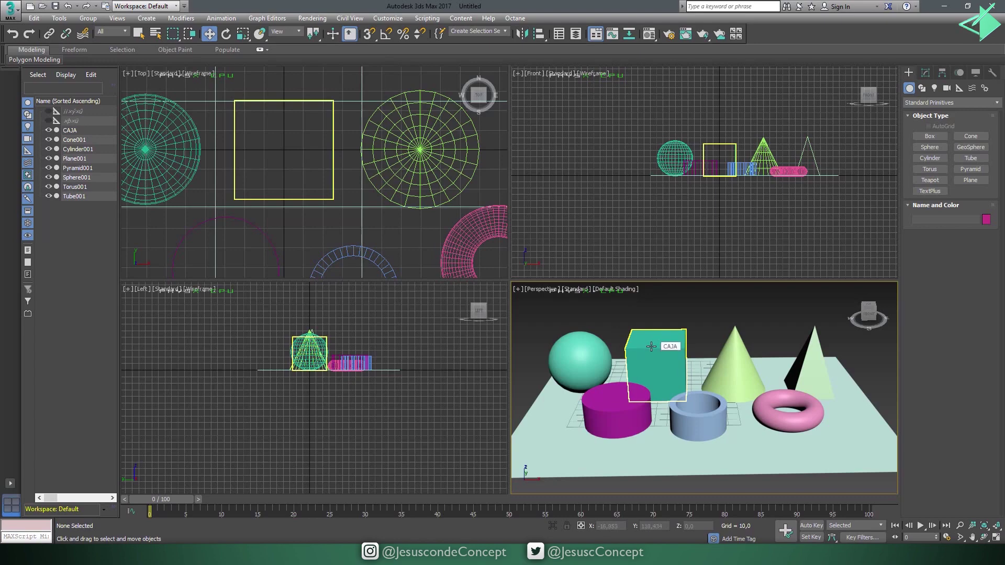
key(ctrl+d)
key(ctrl+r)
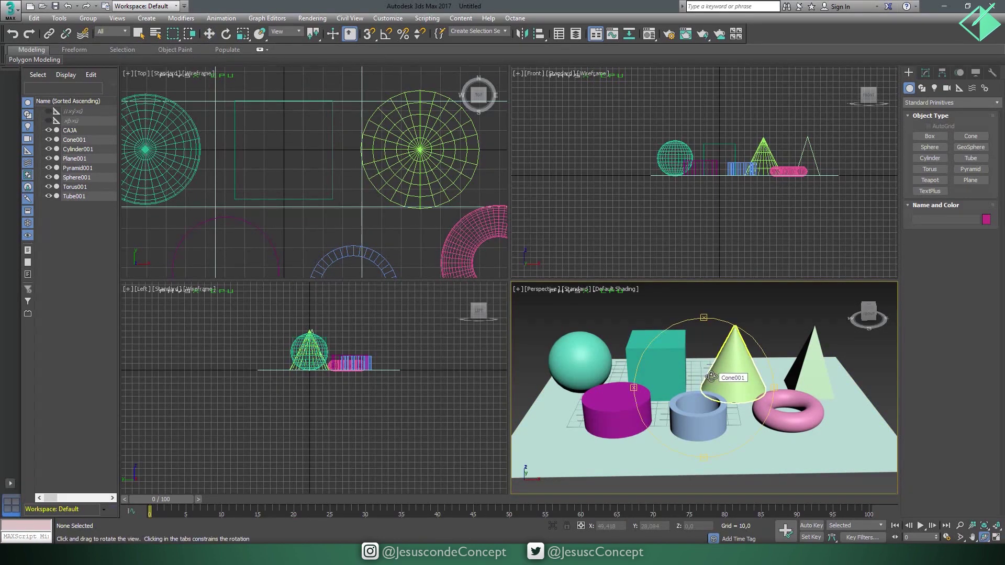
key(alt+w)
- Orbit and zoom the maximized Perspective view to a front framing of all primitives
drag(677, 379, 548, 254)
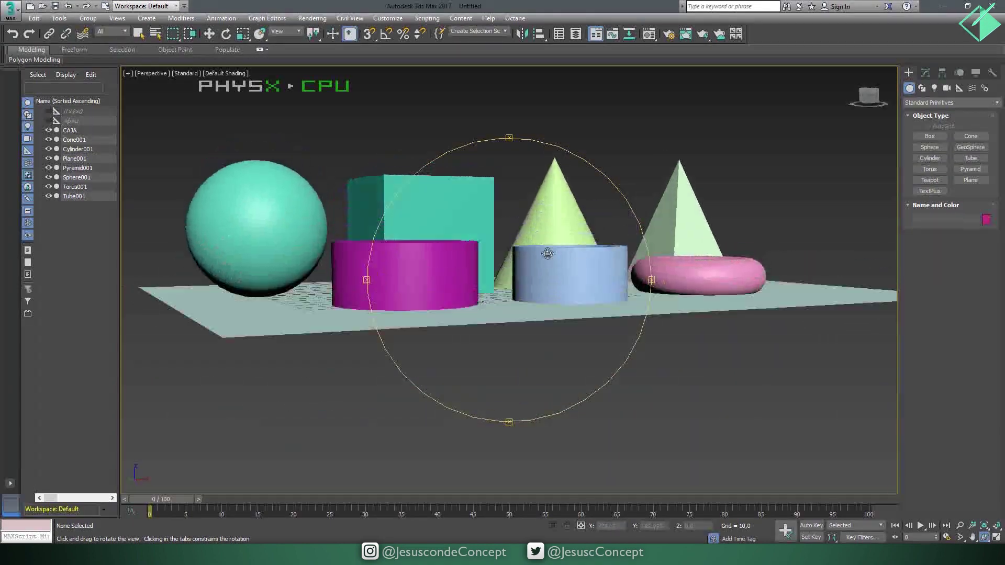
scroll(547, 253, up, 1)
scroll(529, 254, up, 3)
scroll(519, 230, up, 2)
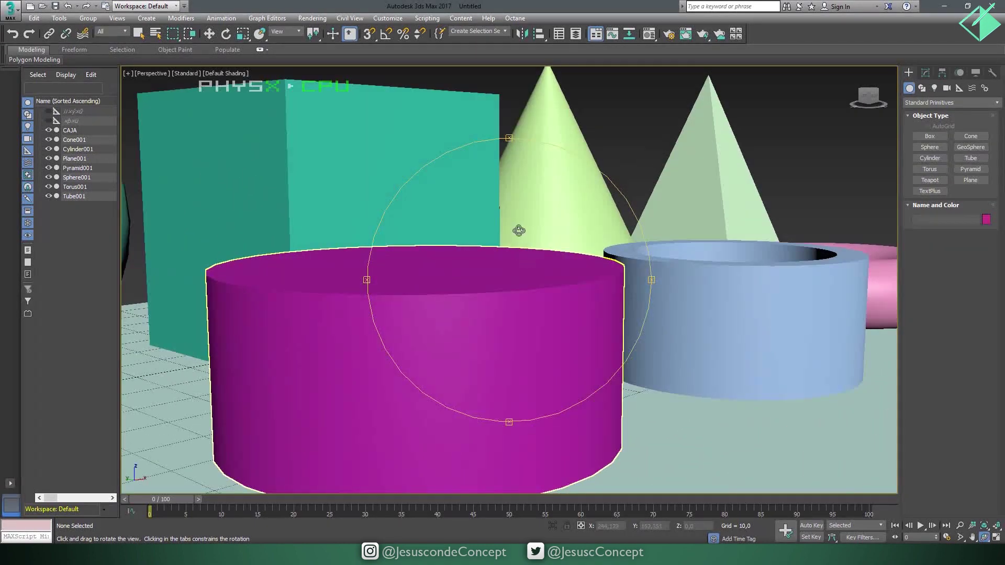
middle_drag(518, 230, 569, 281)
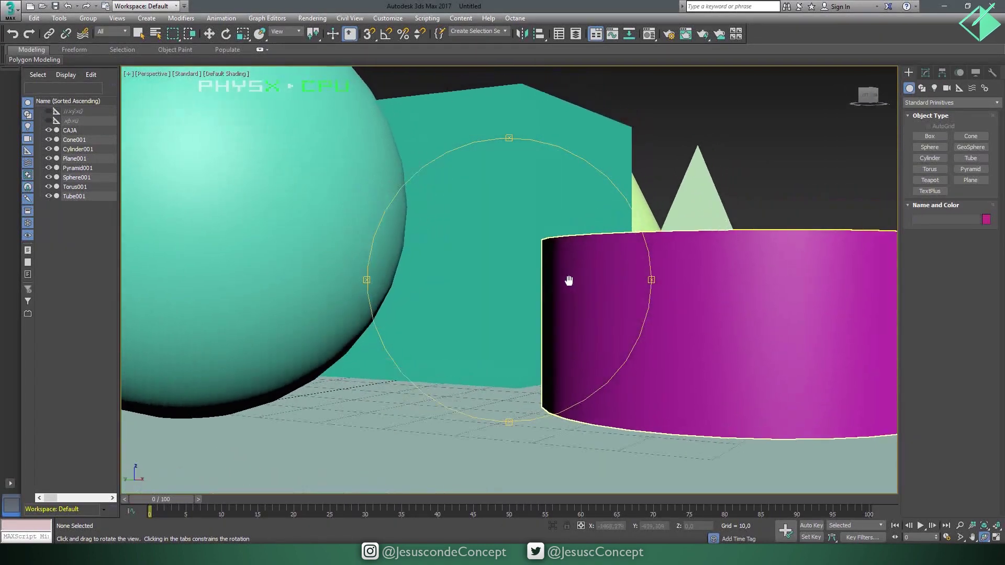
drag(569, 281, 417, 278)
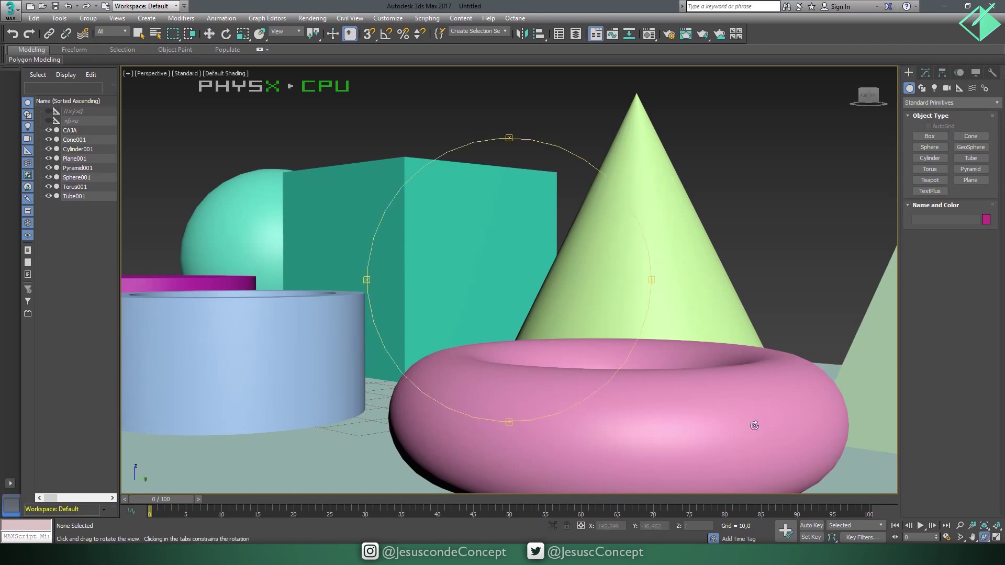
mouse_move(511, 276)
mouse_down()
mouse_move(576, 291)
mouse_move(534, 307)
mouse_move(524, 276)
mouse_up()
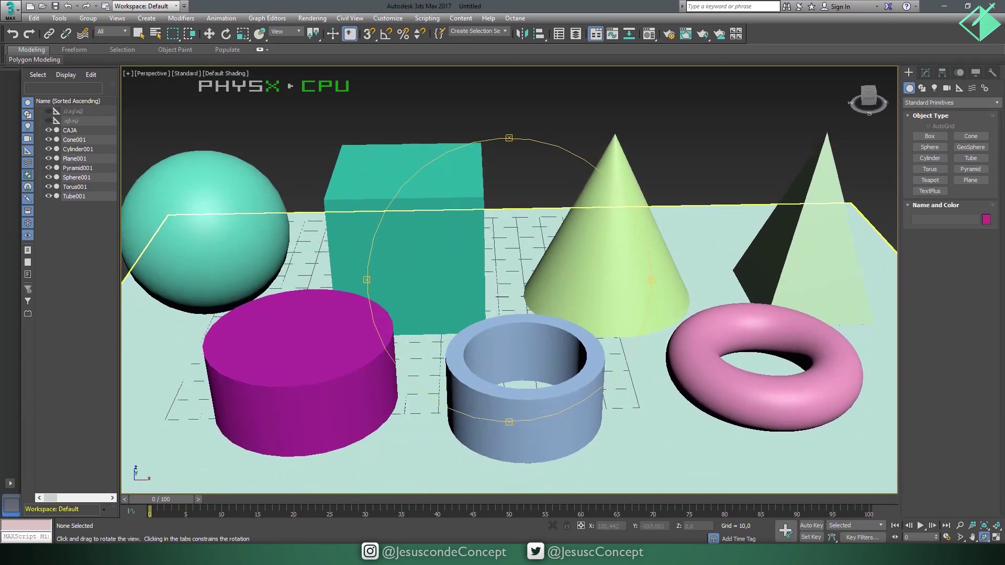
mouse_move(582, 326)
mouse_down()
mouse_move(588, 344)
mouse_move(595, 338)
mouse_up()
right_click(595, 338)
click(605, 345)
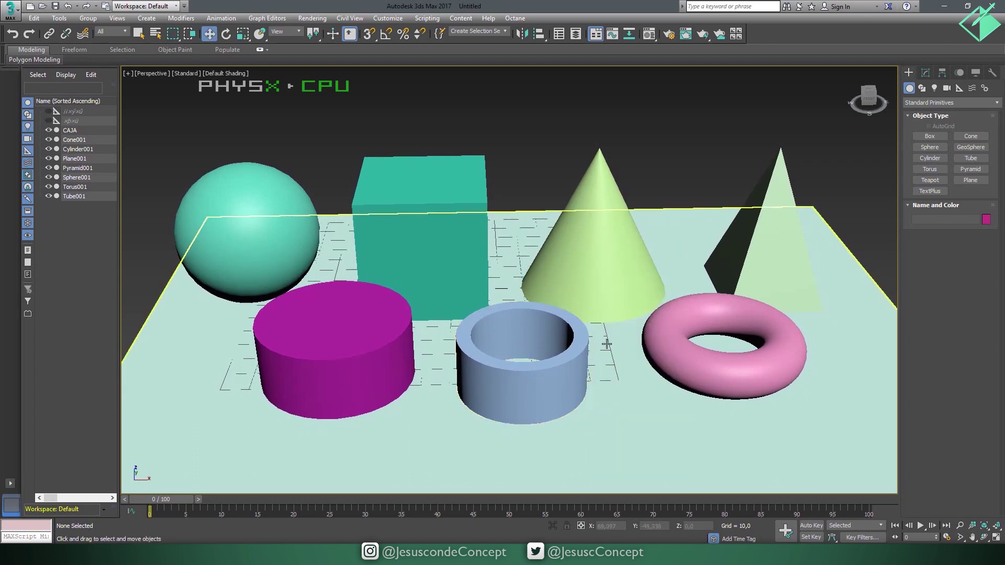